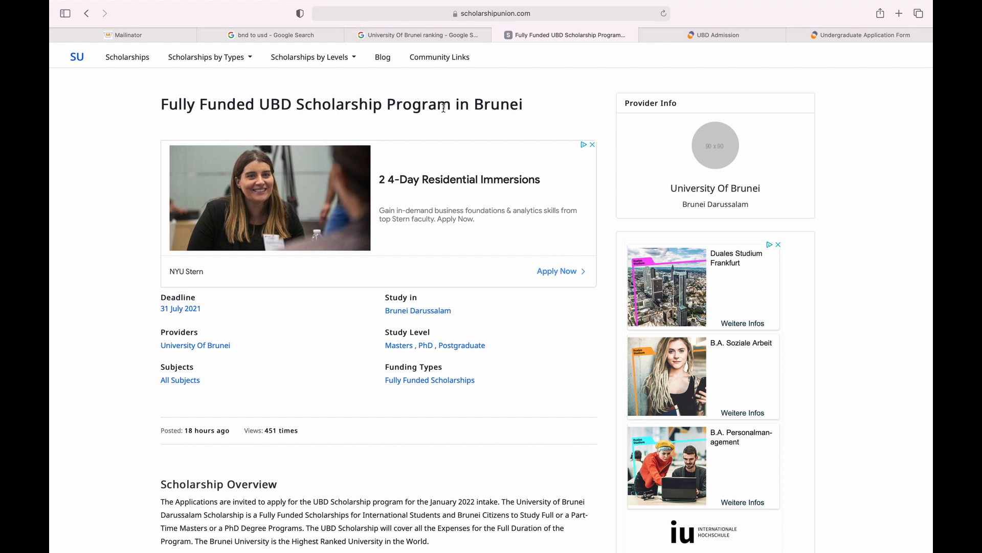
Check the University of Brunei ranking results, then scroll the UBD scholarship page to Scholarship Benefits.
click(434, 35)
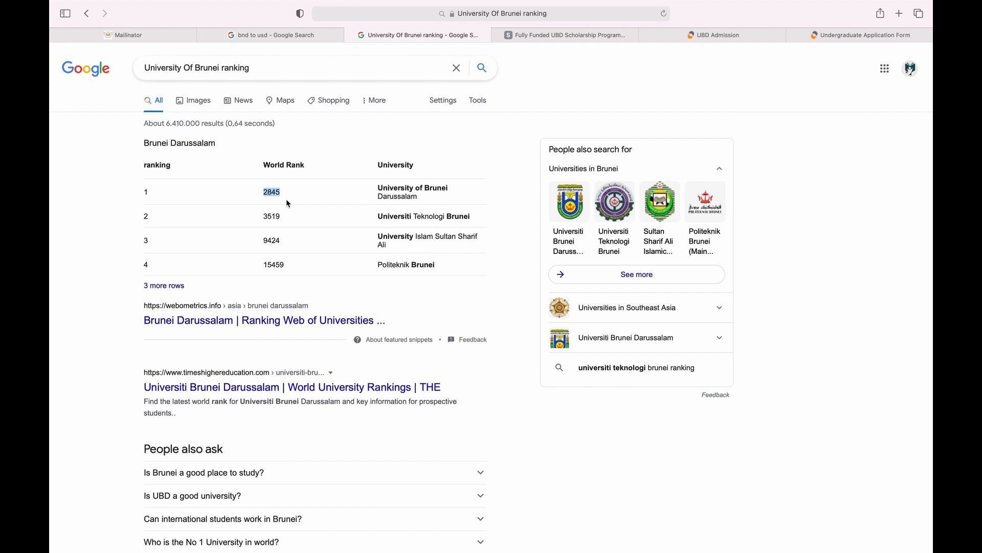
key(ctrl+Tab)
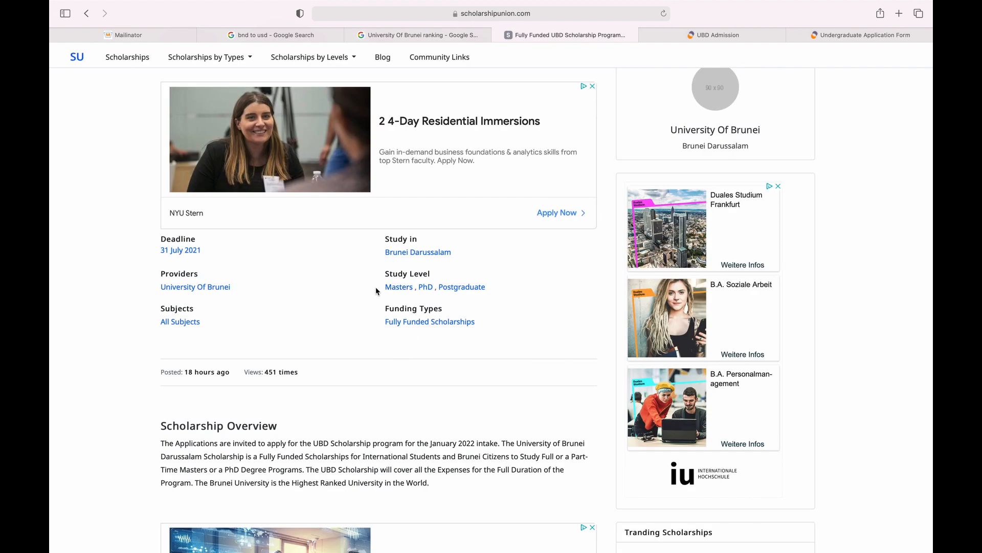
scroll(376, 290, down, 3)
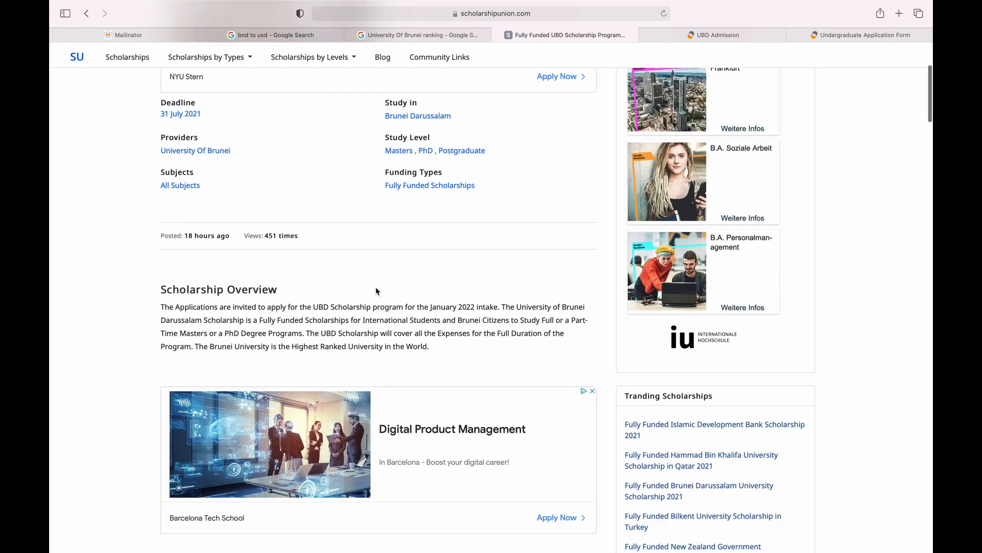
scroll(376, 290, down, 1)
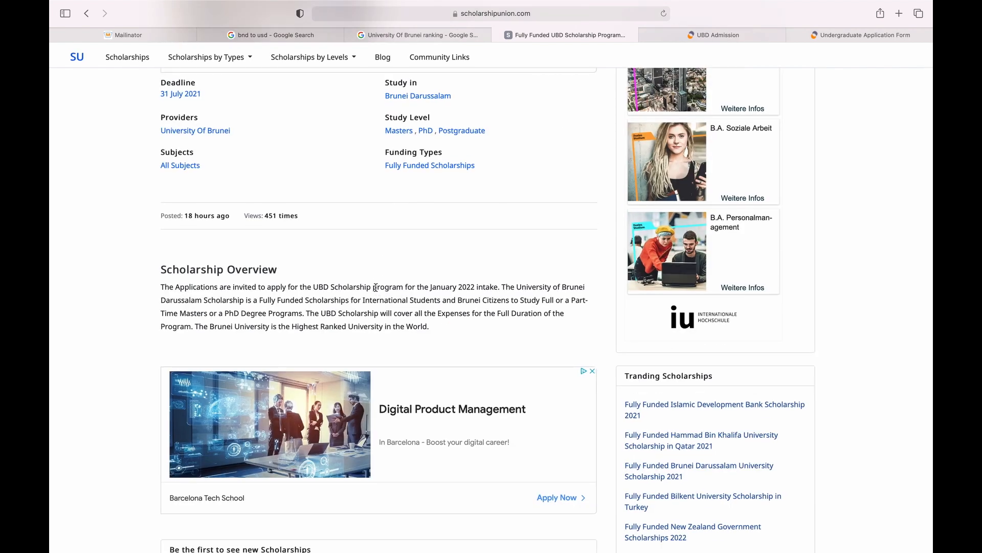
scroll(375, 287, down, 5)
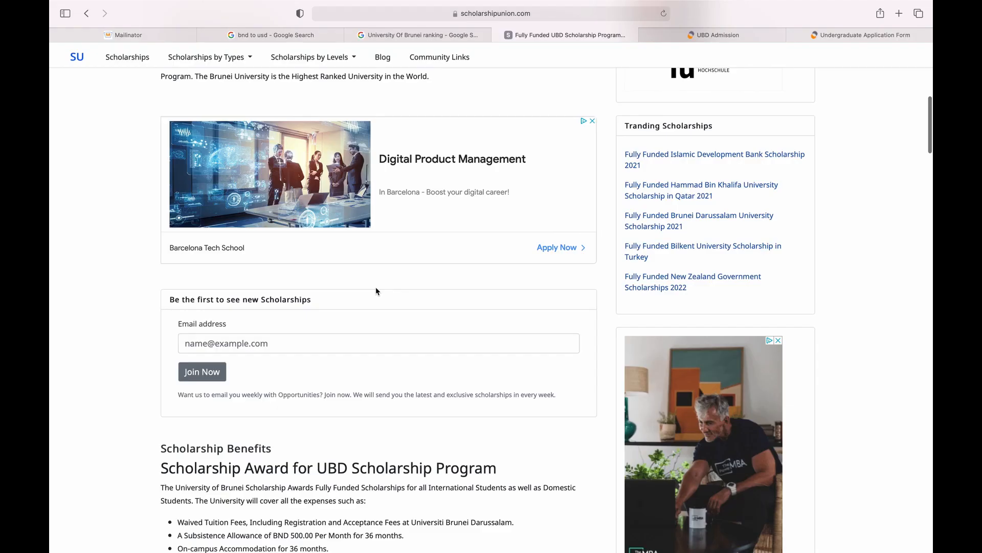
scroll(375, 286, down, 5)
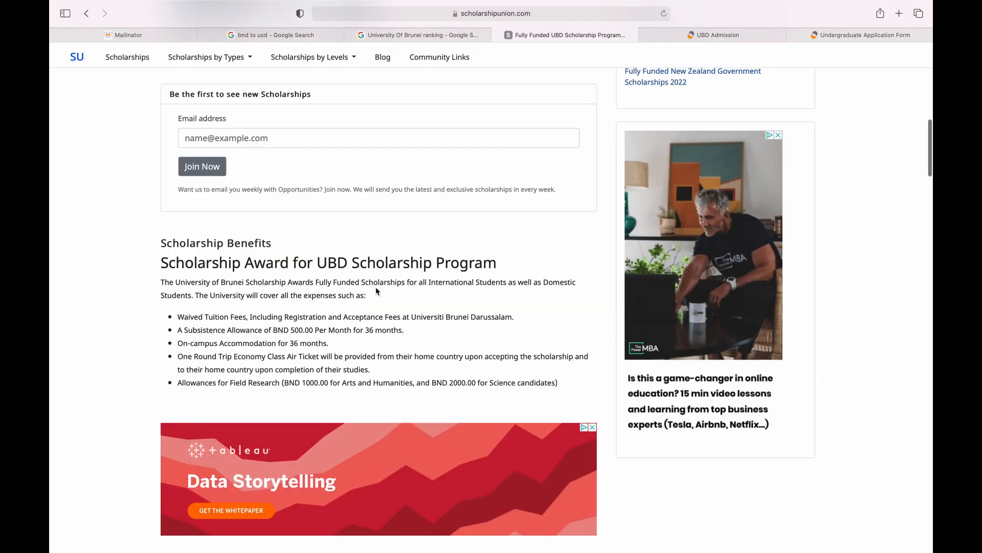
scroll(376, 286, down, 2)
scroll(375, 287, down, 3)
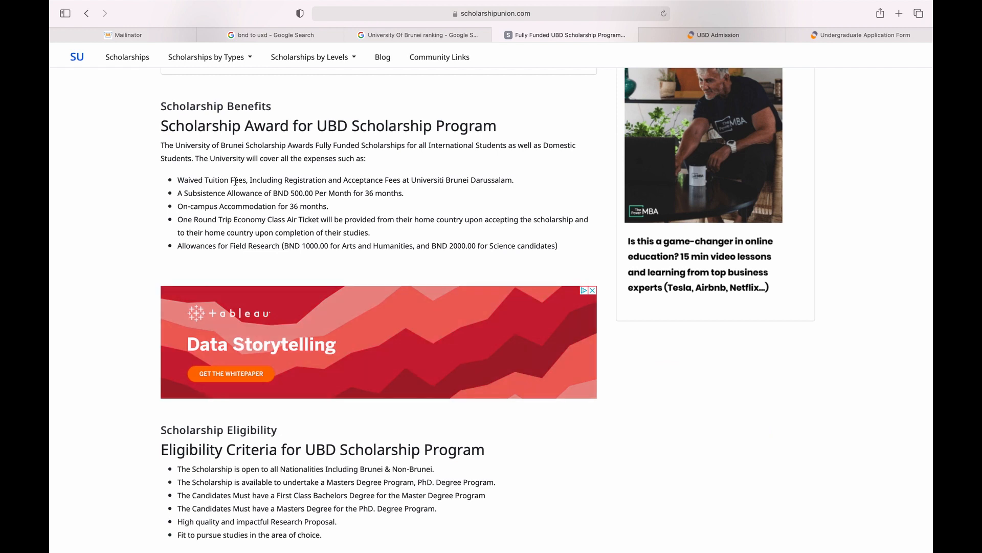
Highlight the tuition fees, Acceptance Fee and BND 500.00 monthly allowance in the benefits.
drag(235, 180, 286, 181)
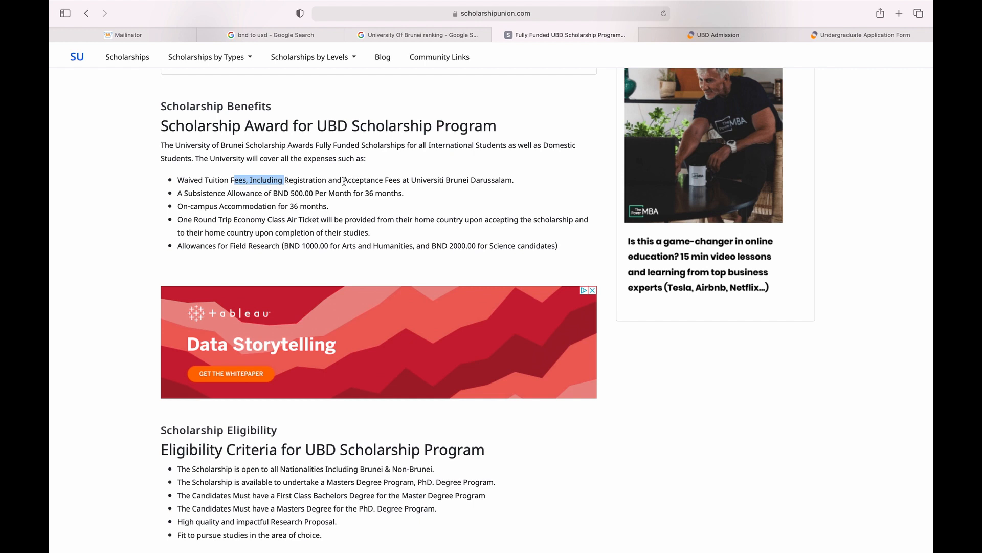
drag(343, 180, 397, 184)
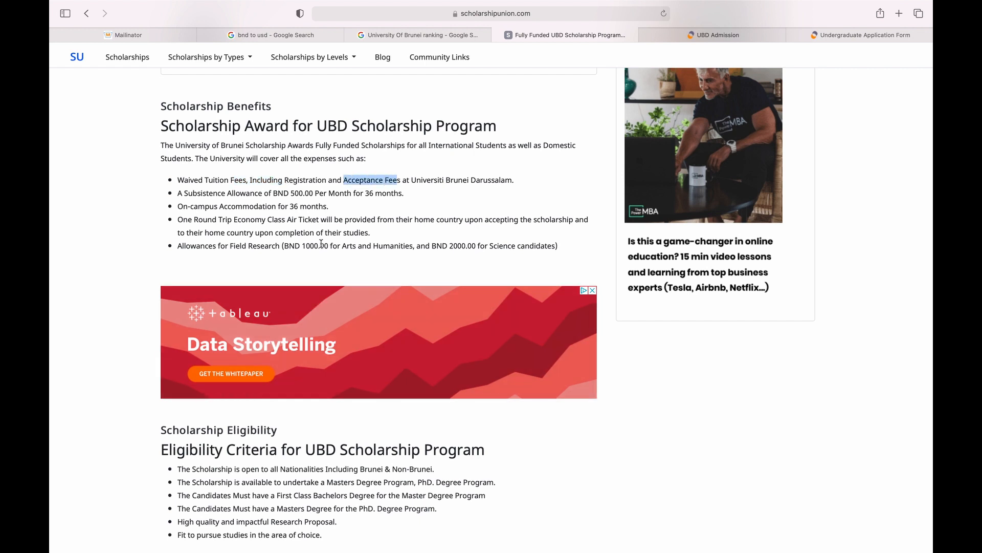
click(296, 217)
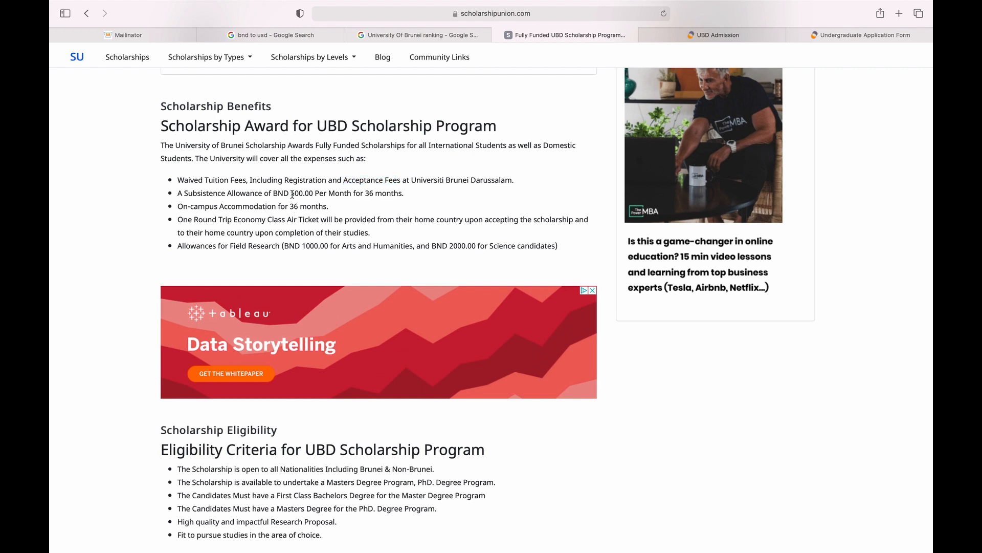
drag(293, 195, 324, 194)
Show Google's bnd to usd converter giving 500 BND as 376.41 US dollars.
click(293, 37)
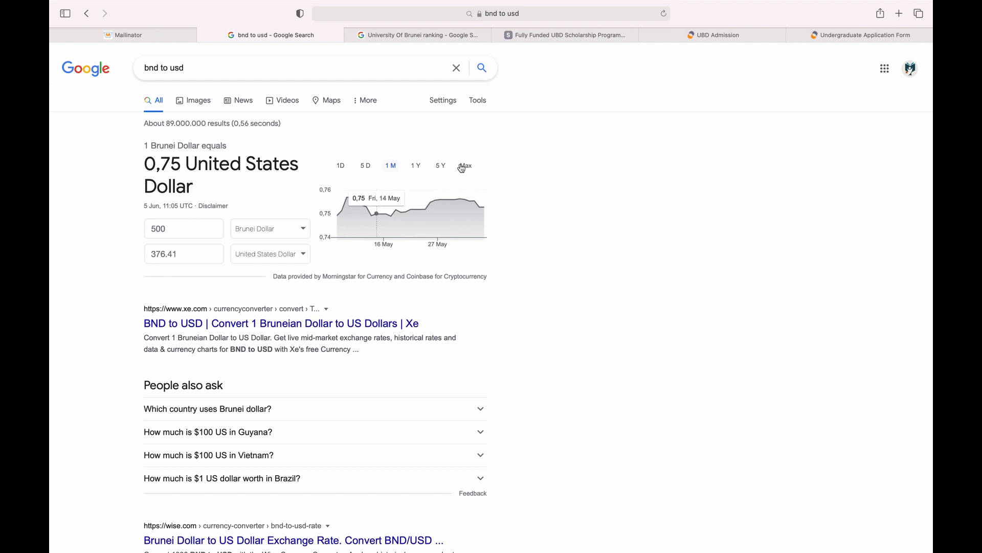
Highlight the 36-month accommodation, round-trip air ticket and field research allowance benefits on the UBD page.
click(571, 40)
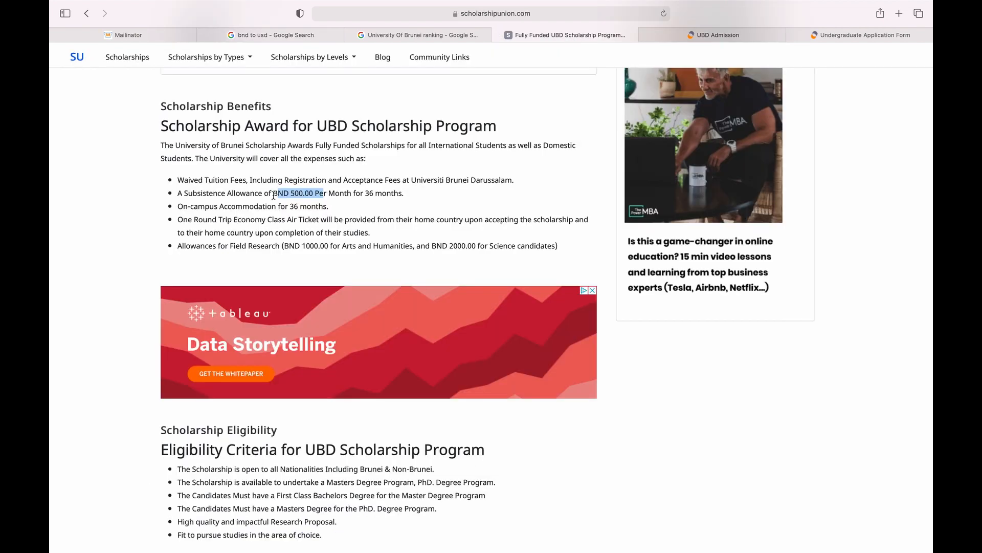
click(291, 192)
drag(283, 209, 328, 206)
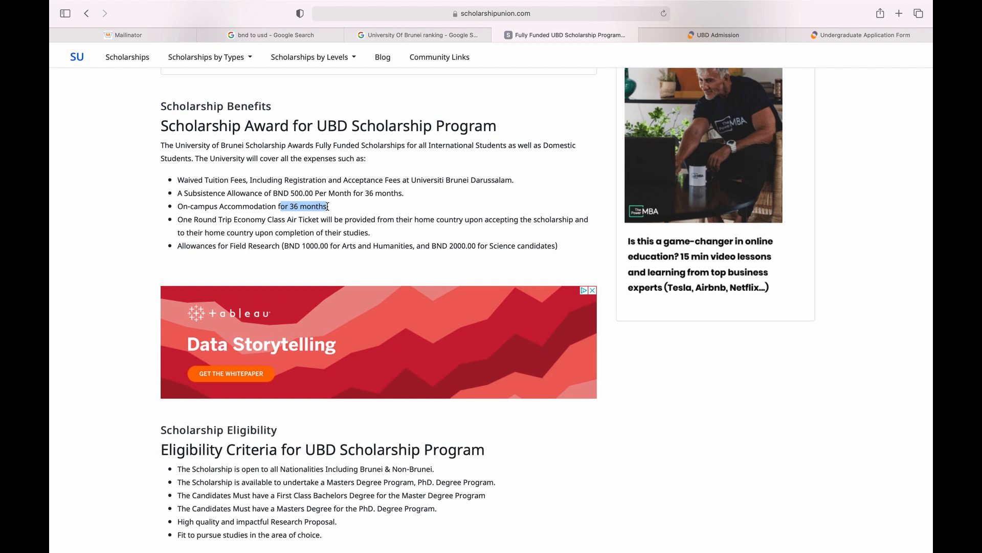
click(289, 230)
drag(373, 236, 190, 222)
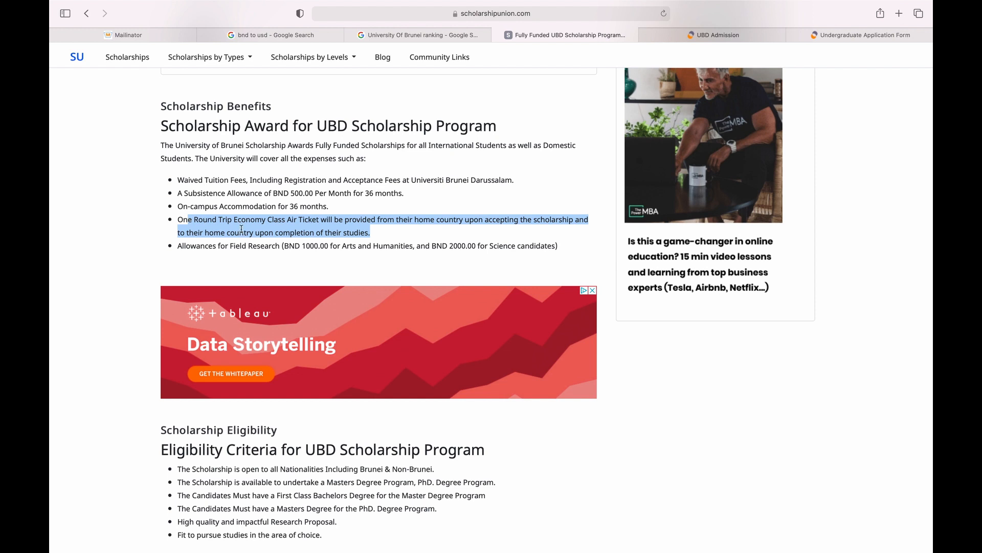
click(320, 247)
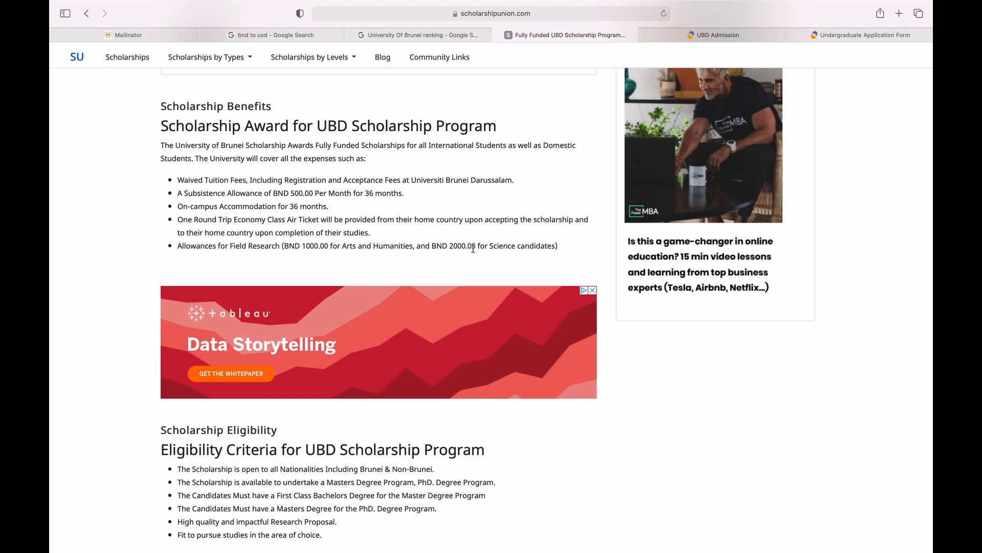
drag(475, 246, 358, 247)
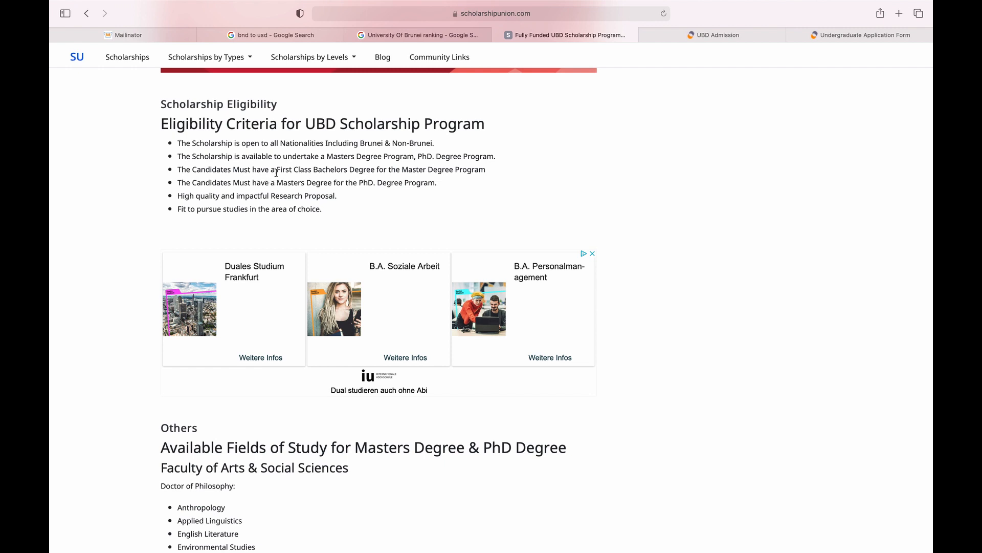
Highlight the First Class Bachelors and Masters Degree requirements, then scroll toward the fields of study.
drag(277, 170, 375, 173)
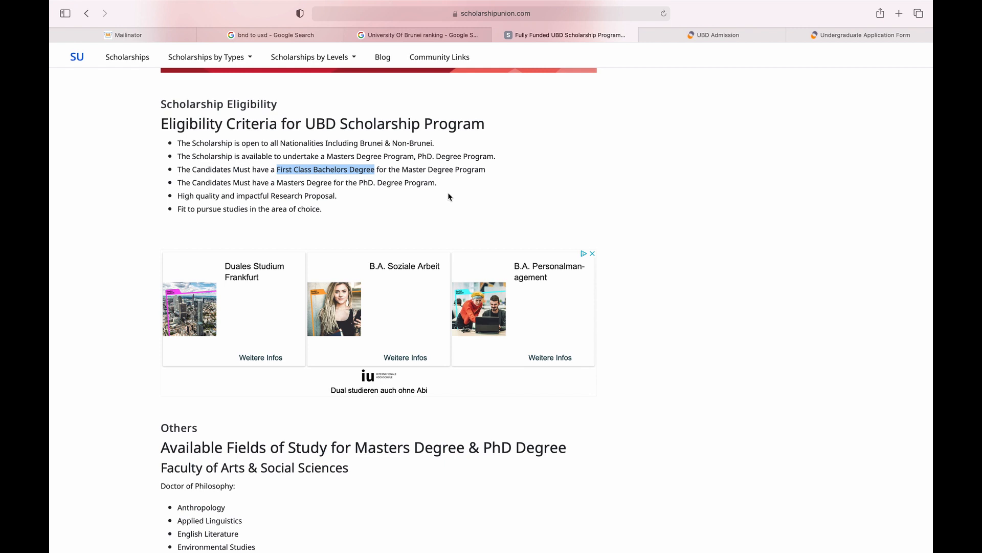
click(279, 183)
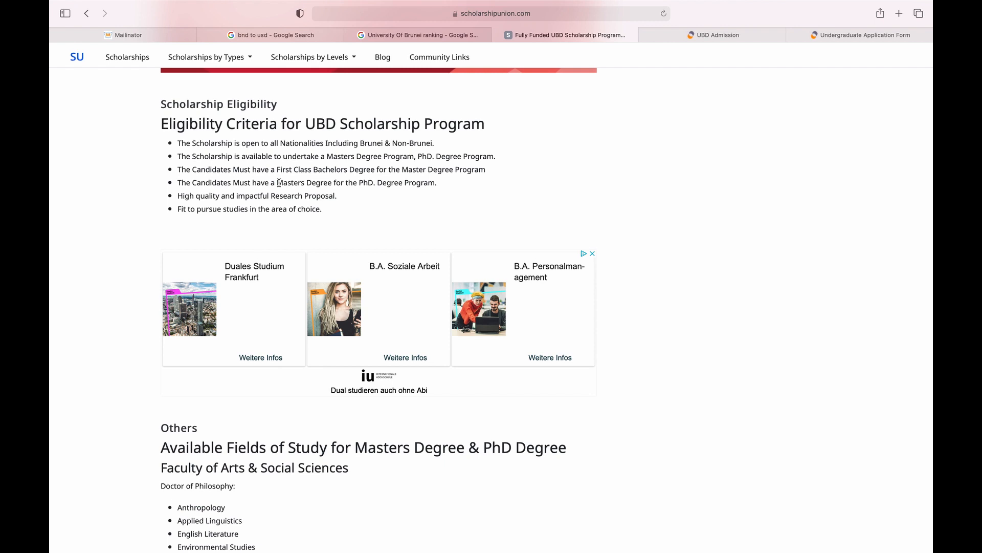
drag(279, 182, 330, 184)
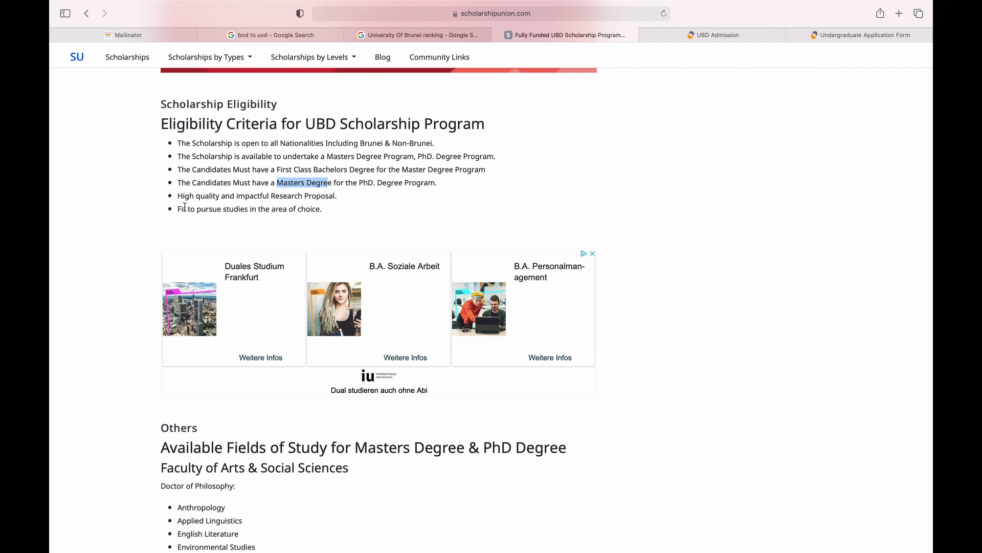
click(240, 200)
scroll(204, 205, down, 7)
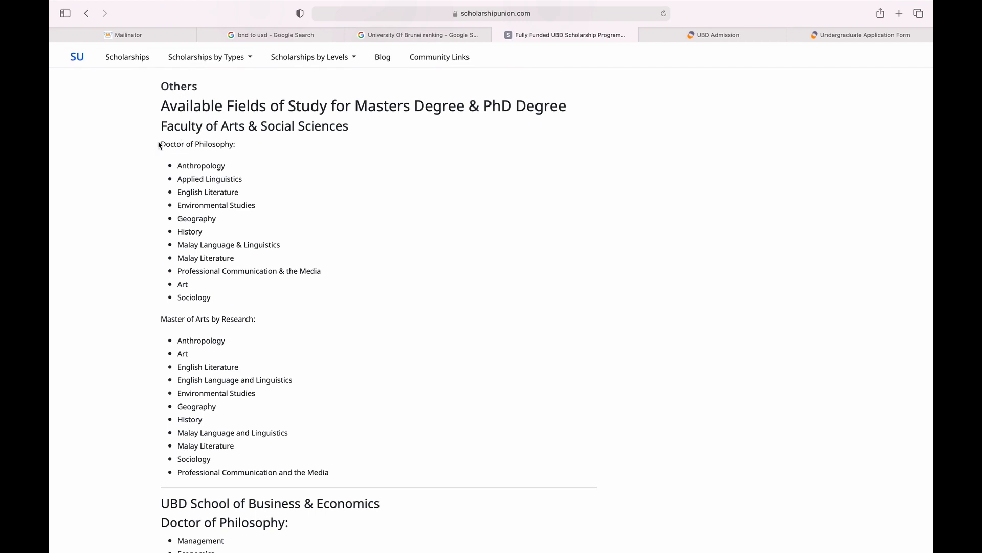
Scroll through each faculty's PhD and research Masters fields of study.
drag(158, 145, 200, 190)
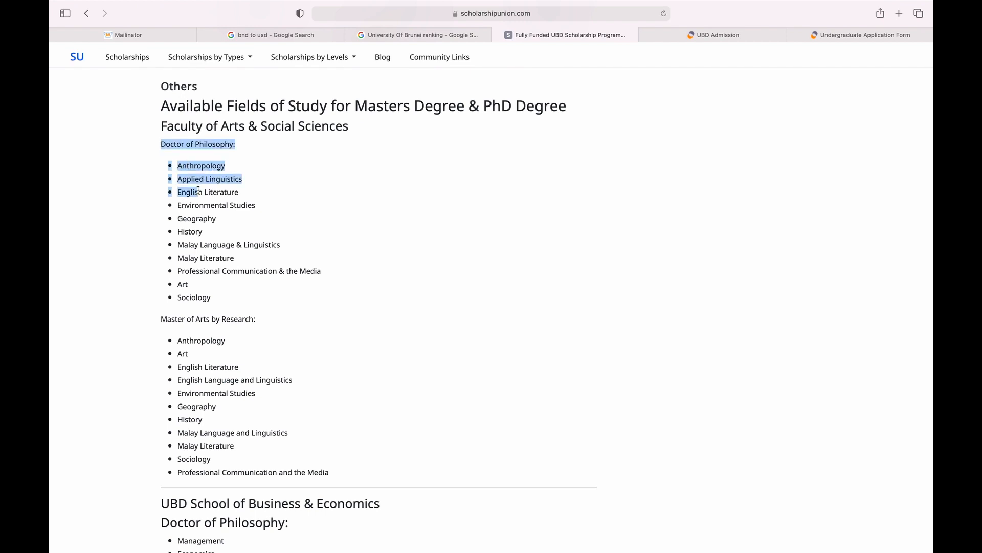
click(214, 284)
scroll(215, 284, down, 2)
scroll(214, 284, down, 2)
scroll(214, 284, down, 4)
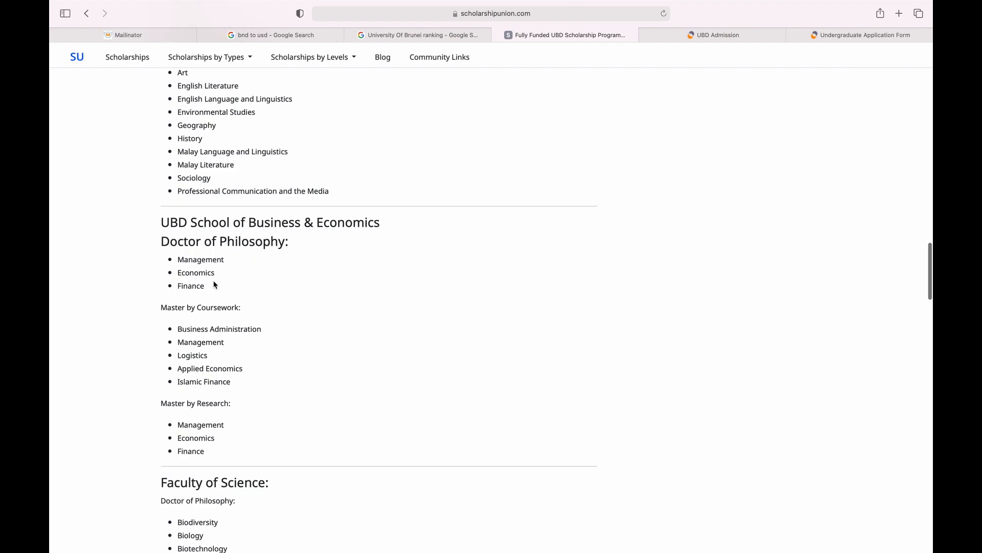
scroll(213, 284, down, 2)
scroll(213, 285, down, 4)
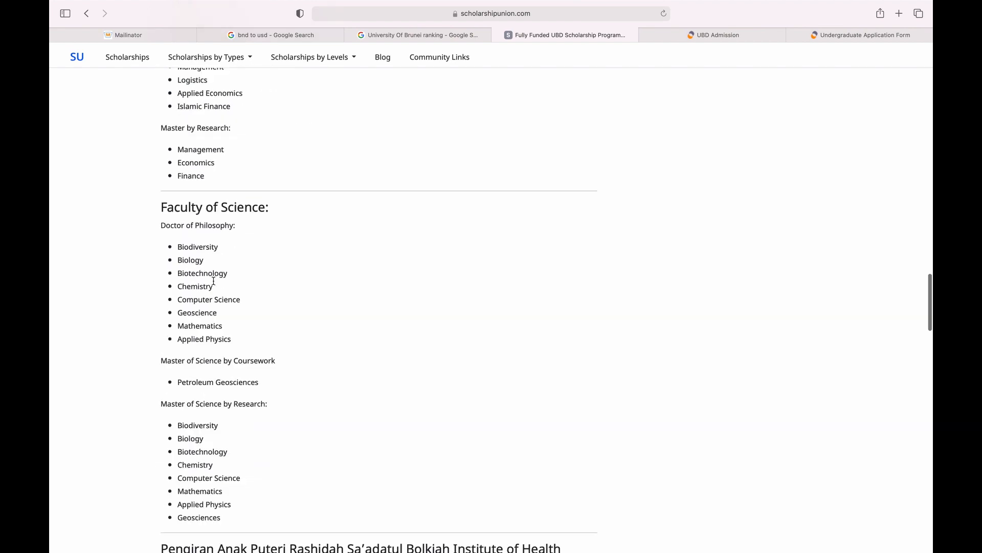
scroll(214, 283, down, 6)
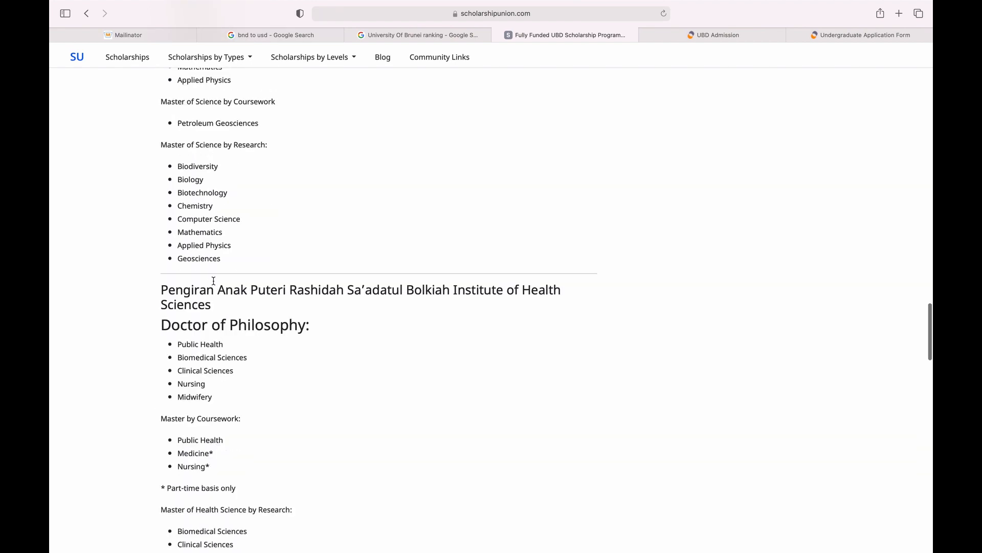
scroll(214, 284, down, 4)
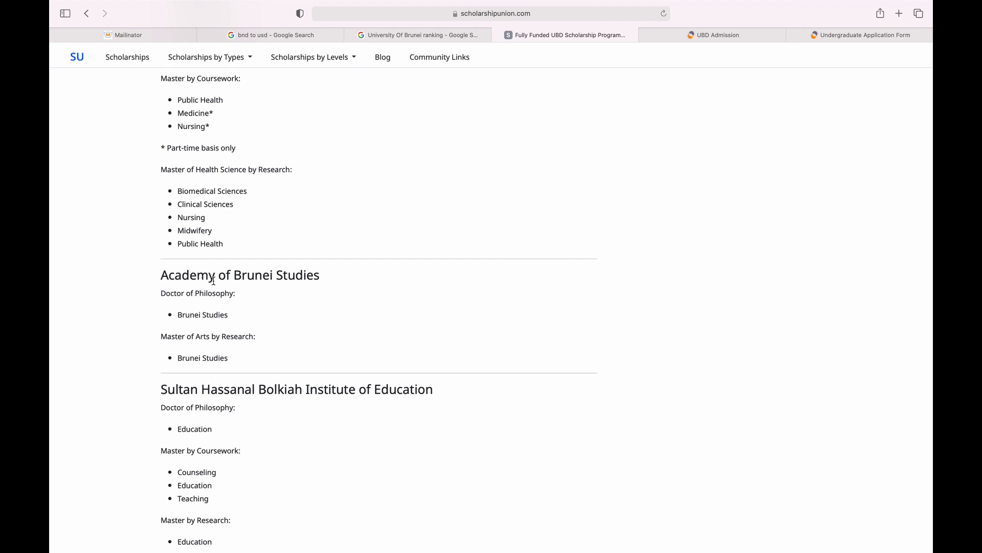
scroll(389, 362, down, 10)
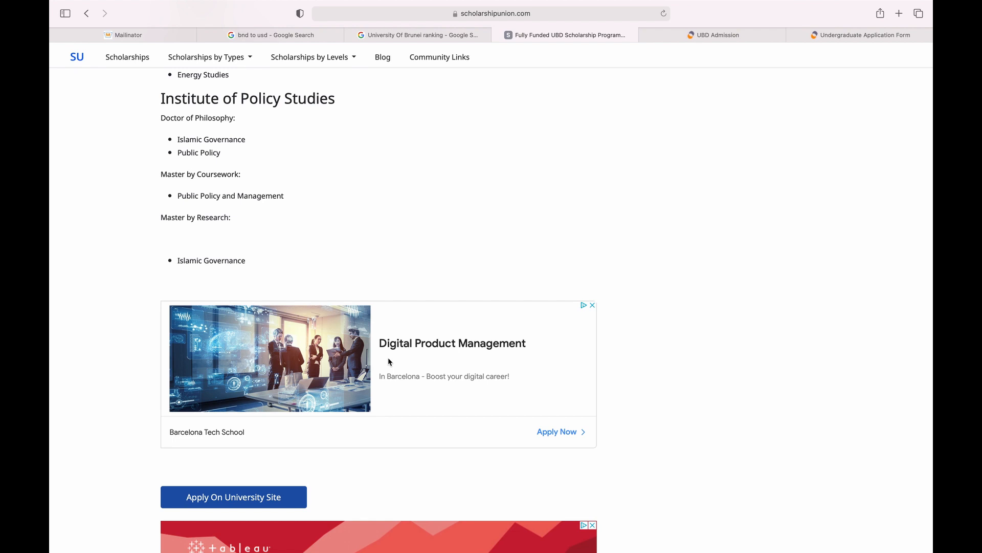
scroll(388, 362, down, 2)
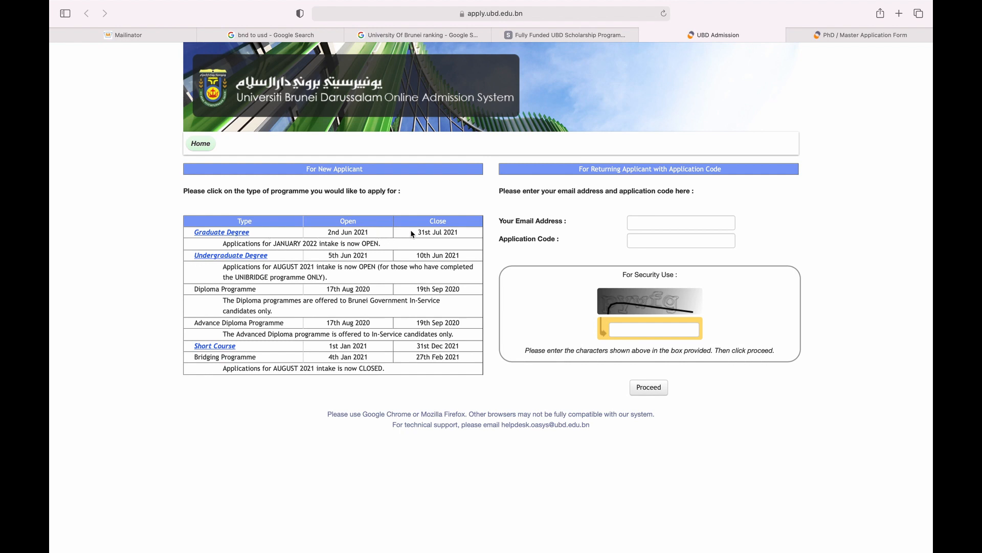
Highlight the Graduate Degree closing date 31st Jul 2021 and the form's important notes.
drag(412, 233, 469, 230)
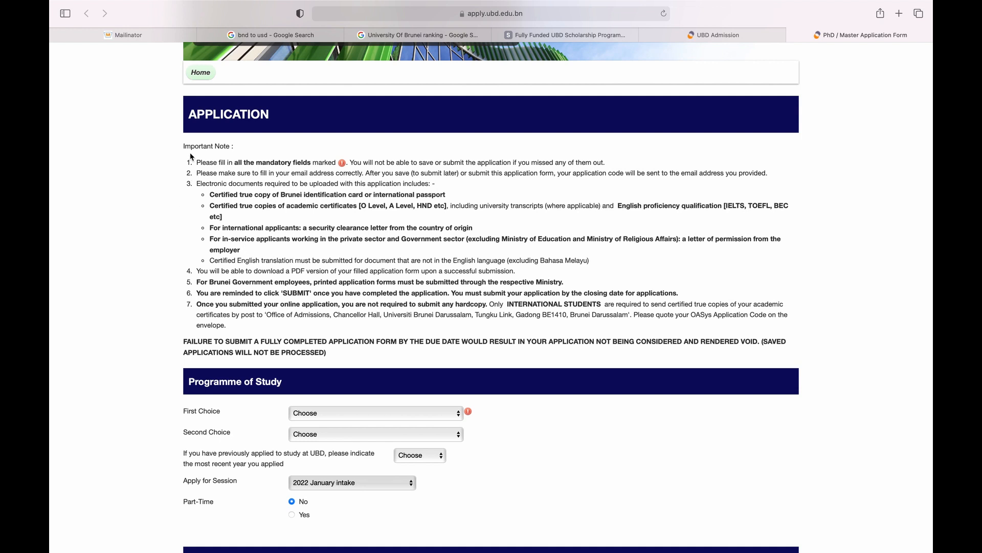
drag(190, 157, 332, 338)
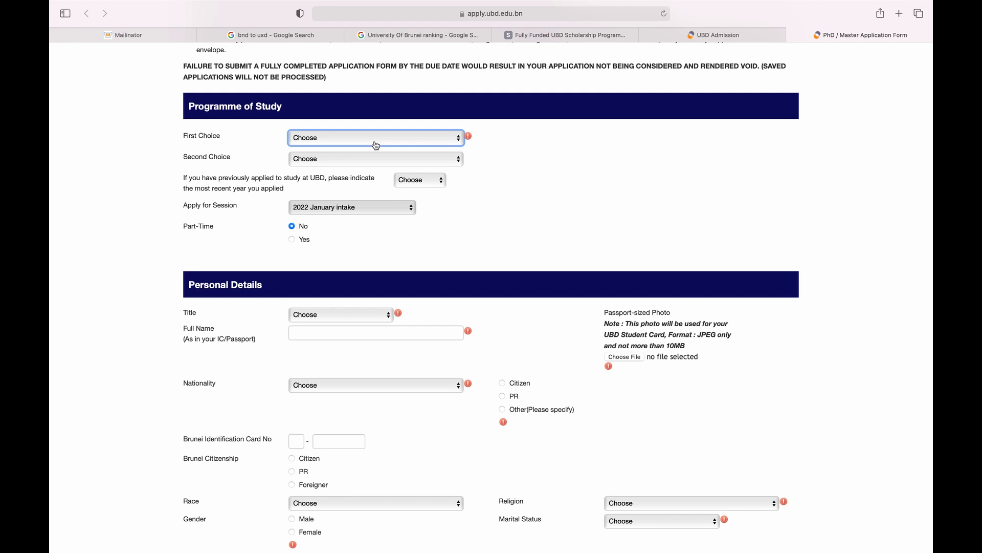
Choose PhD In Education as first choice and PhD In Art as second choice.
click(326, 145)
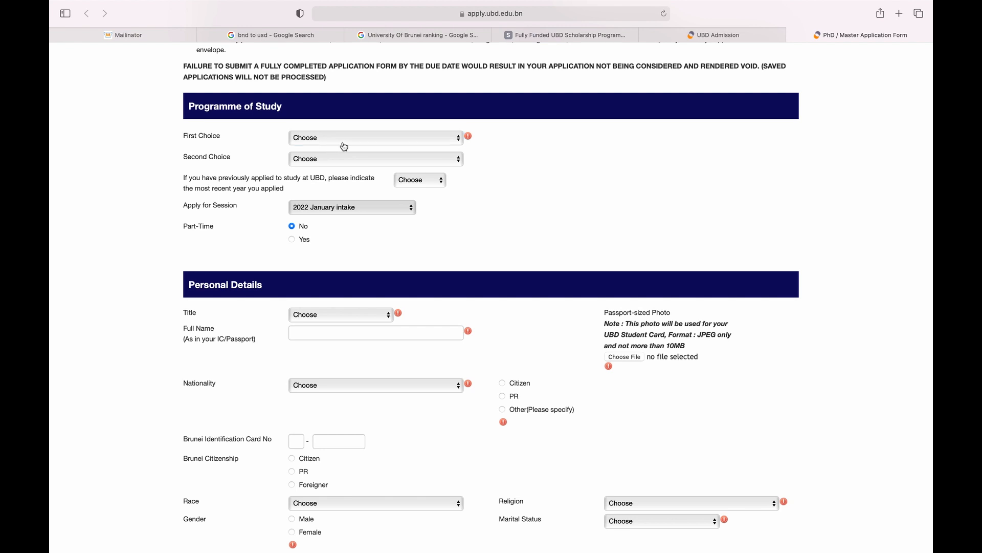
click(344, 146)
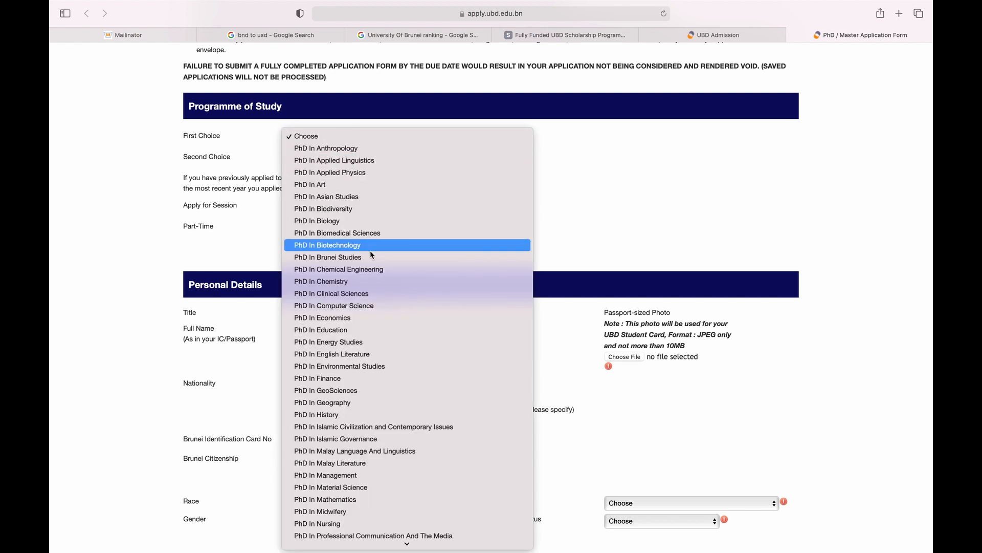
click(368, 329)
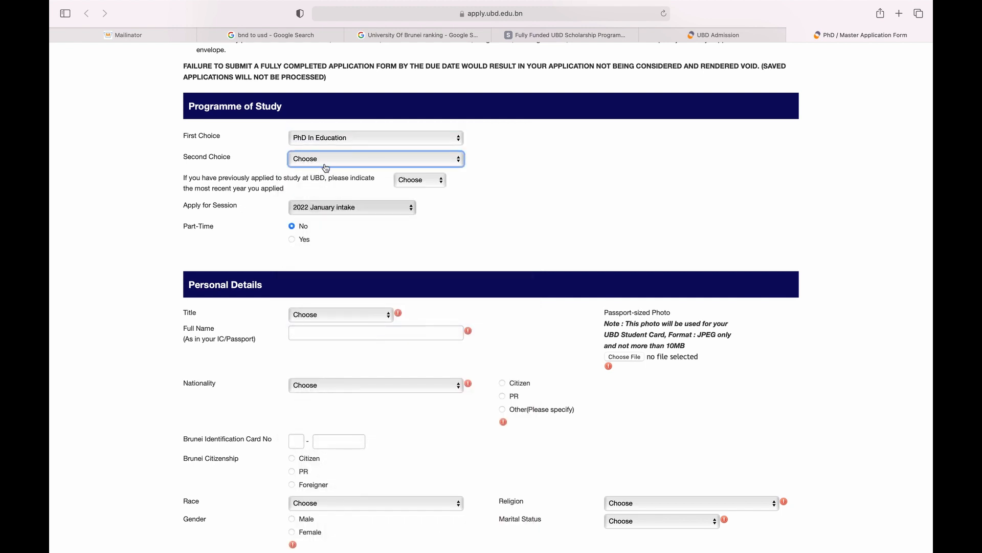
click(323, 162)
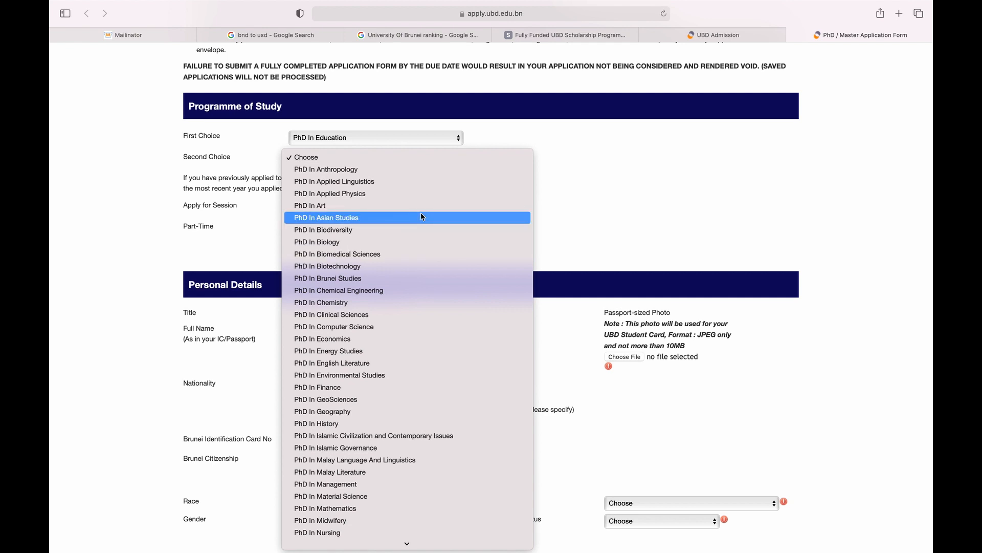
click(395, 207)
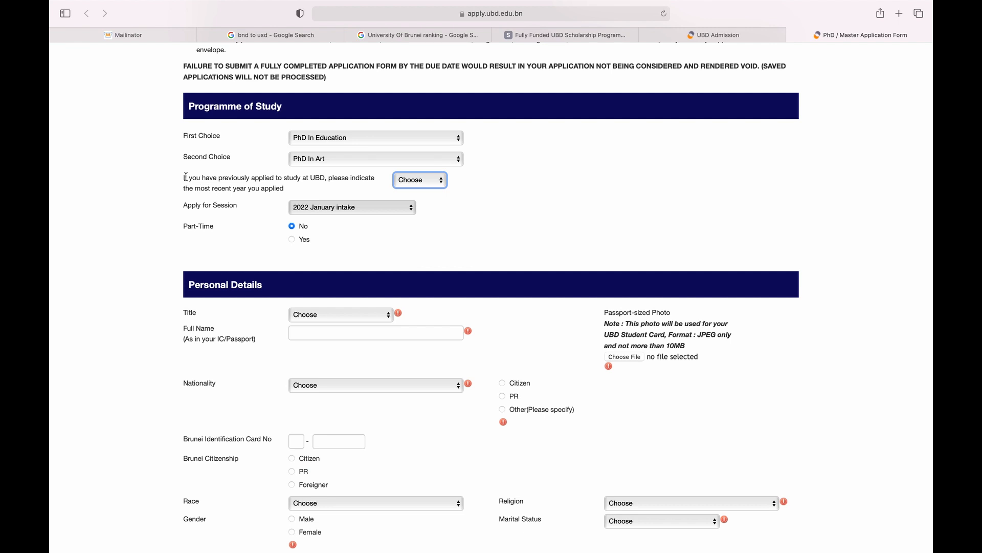
Review the previous-application year list, leaving the year unselected.
drag(186, 177, 222, 177)
click(413, 182)
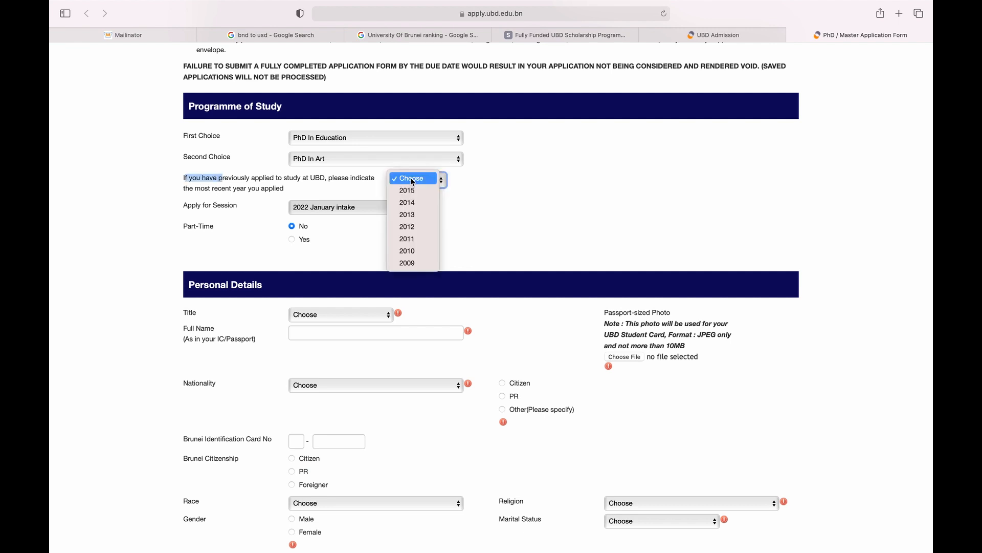
click(480, 194)
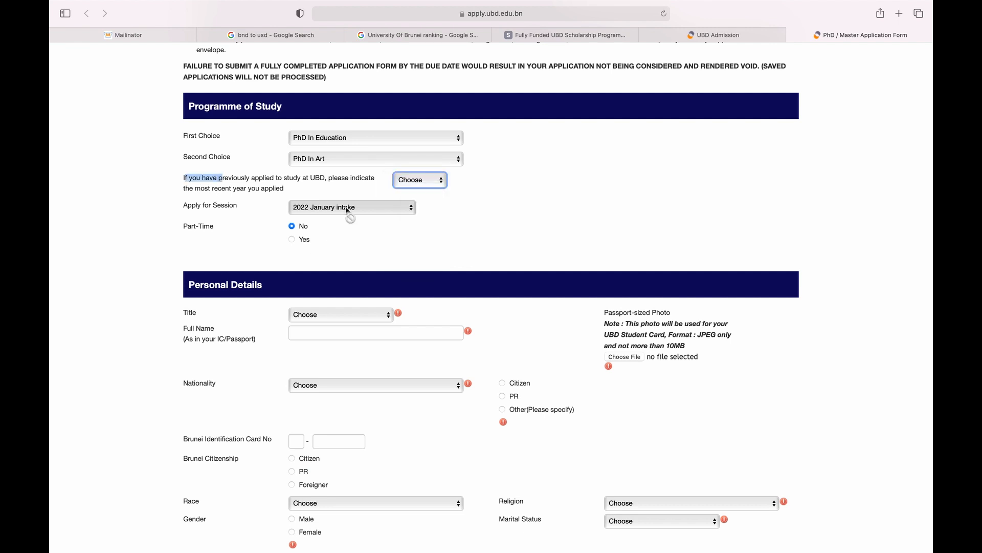
click(201, 214)
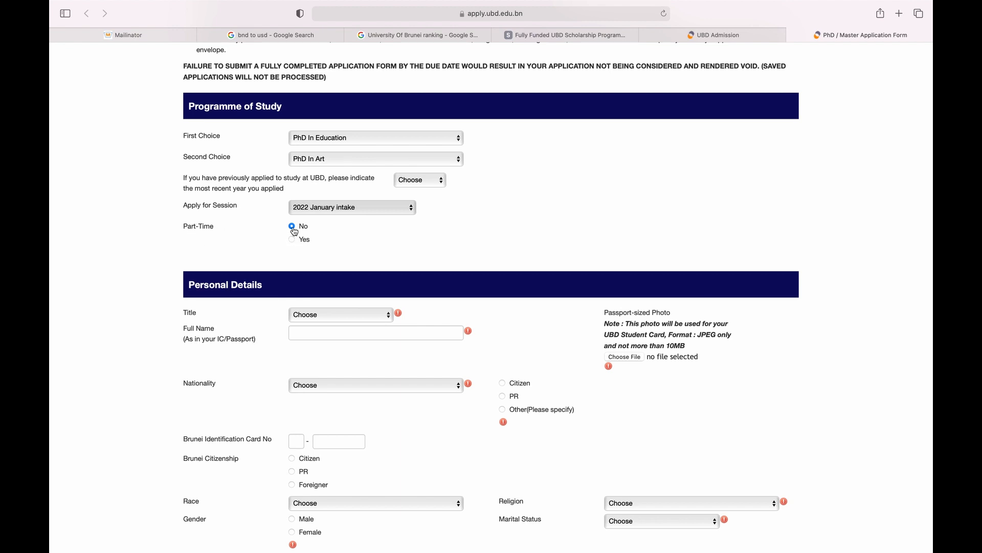
scroll(294, 228, down, 3)
Set title Mister, enter the applicant's full name, nationality GERMANY and Citizen status.
scroll(312, 195, down, 4)
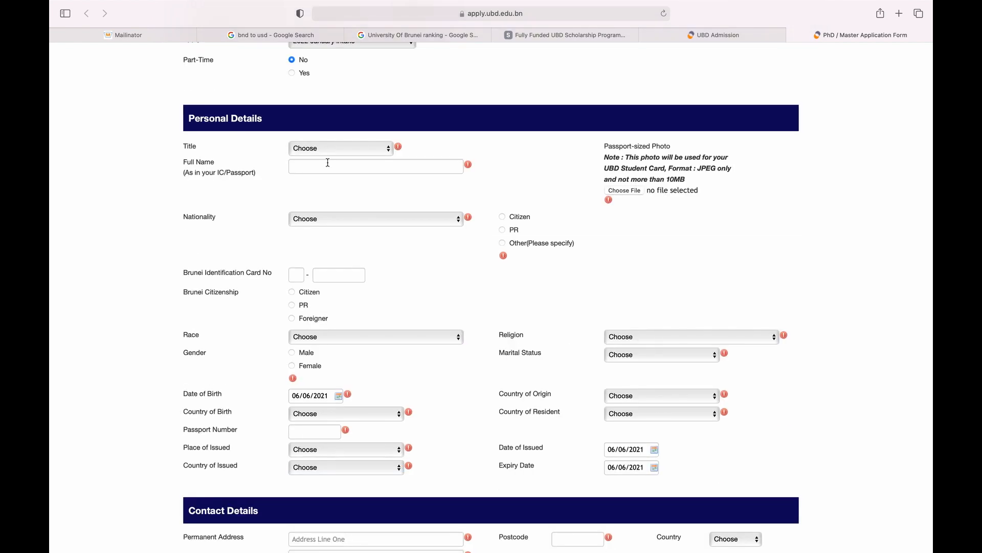
click(356, 147)
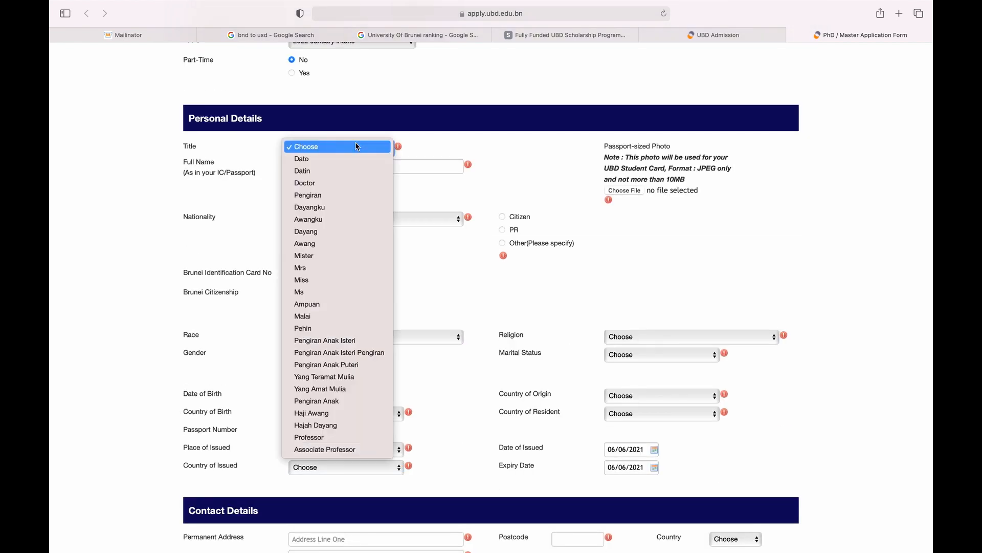
click(334, 256)
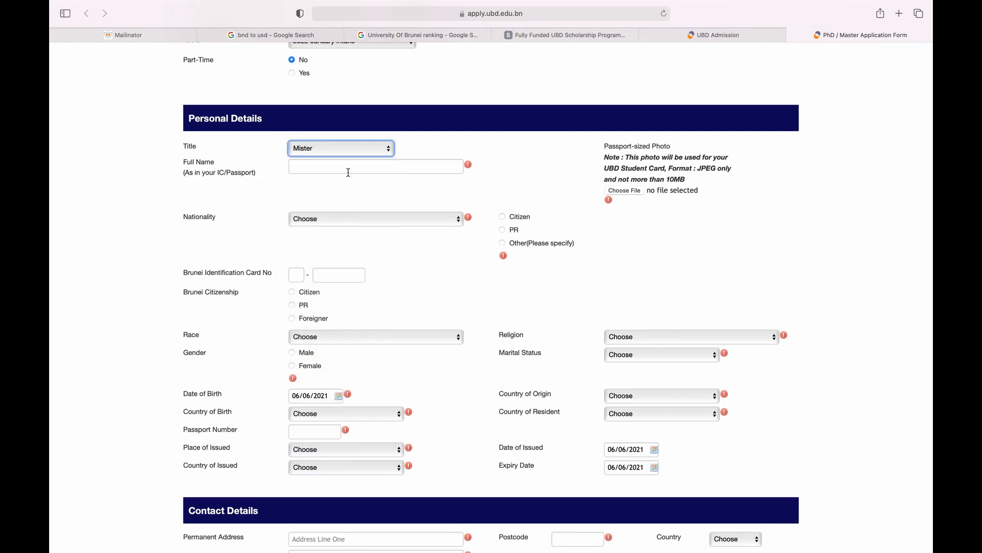
click(346, 168)
text(John Doe)
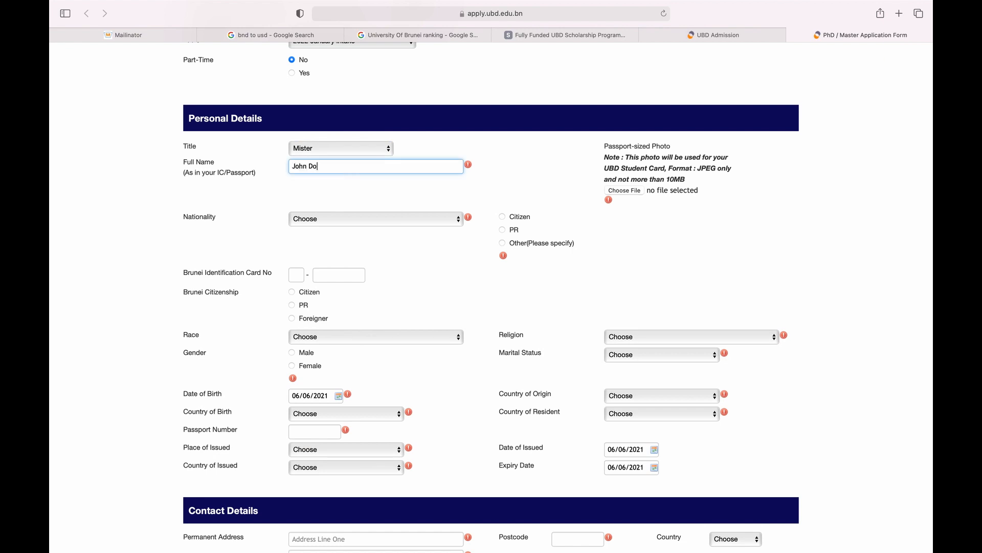
key(Tab)
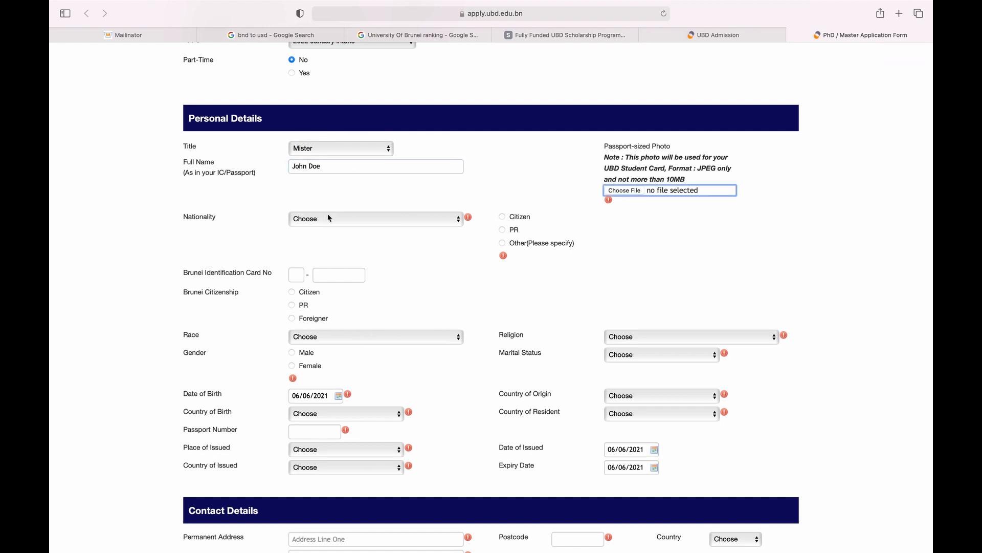
click(330, 217)
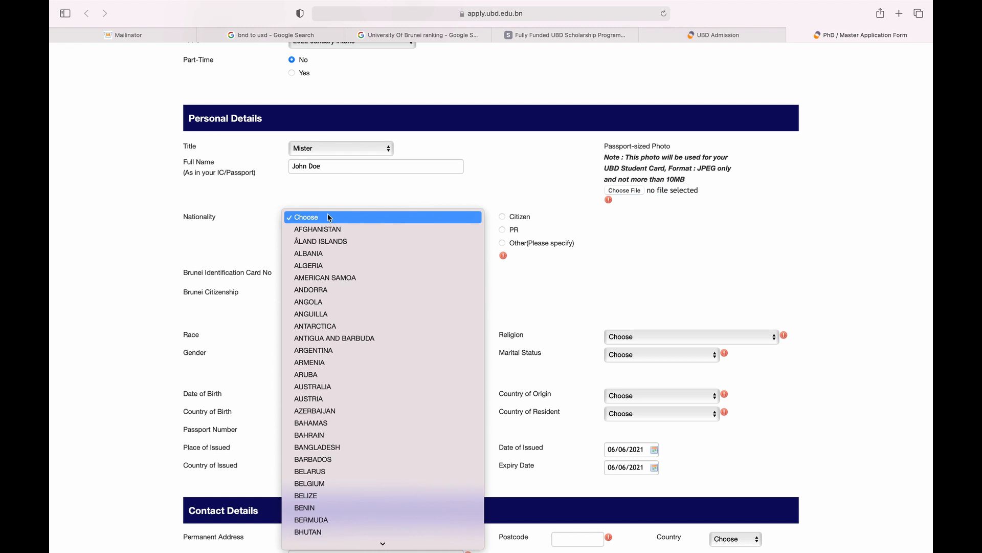
text(ger)
key(Return)
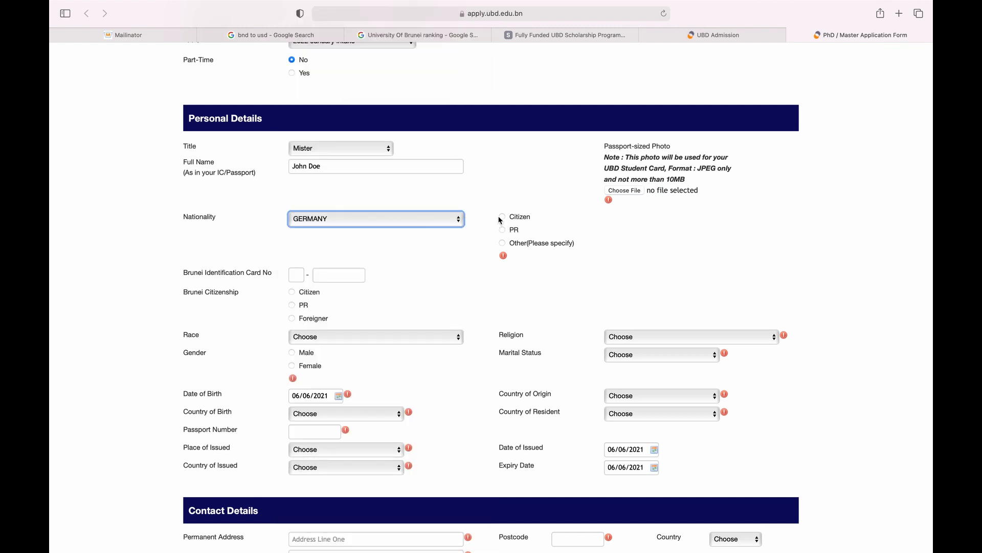
click(502, 217)
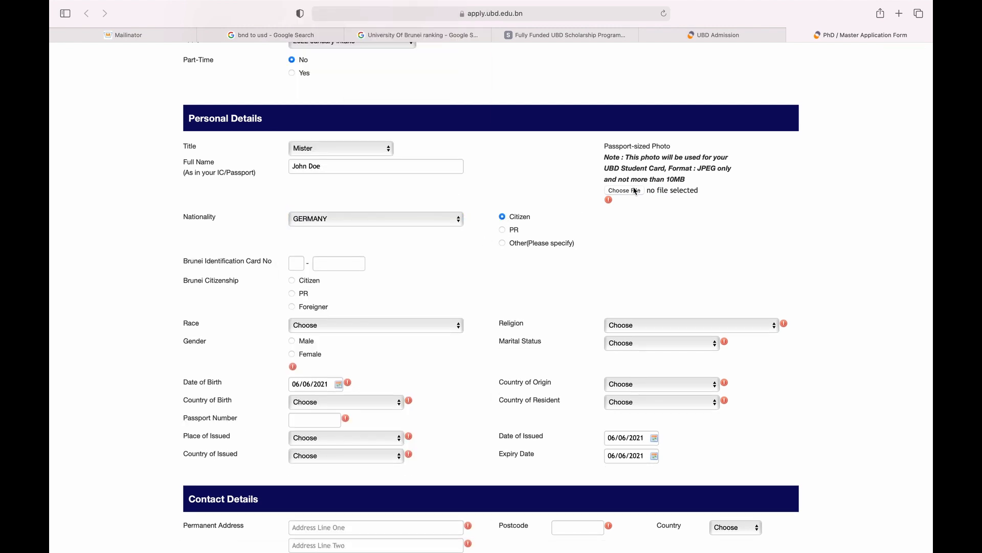
Highlight the Passport-sized Photo label, its 10MB size limit and JPEG format requirement.
double_click(557, 179)
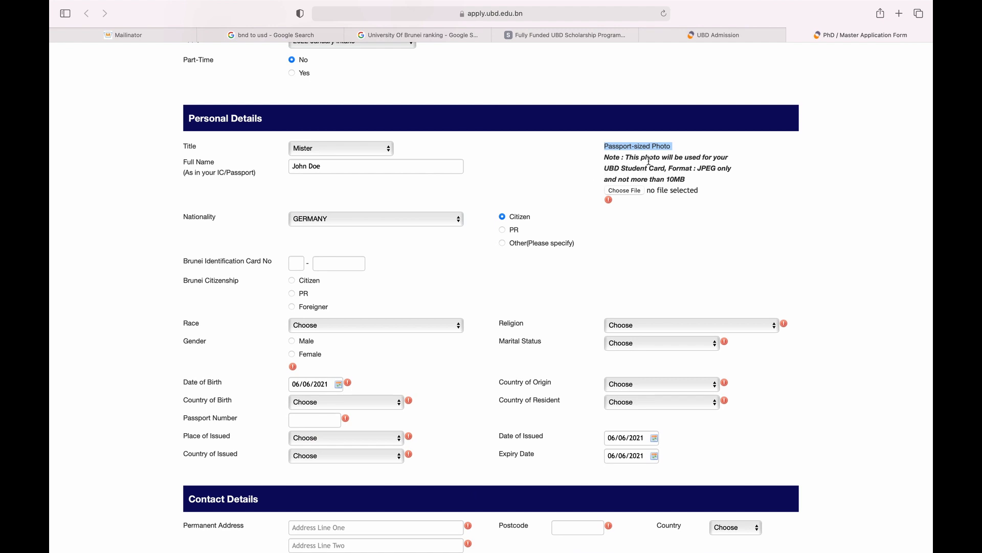
click(611, 148)
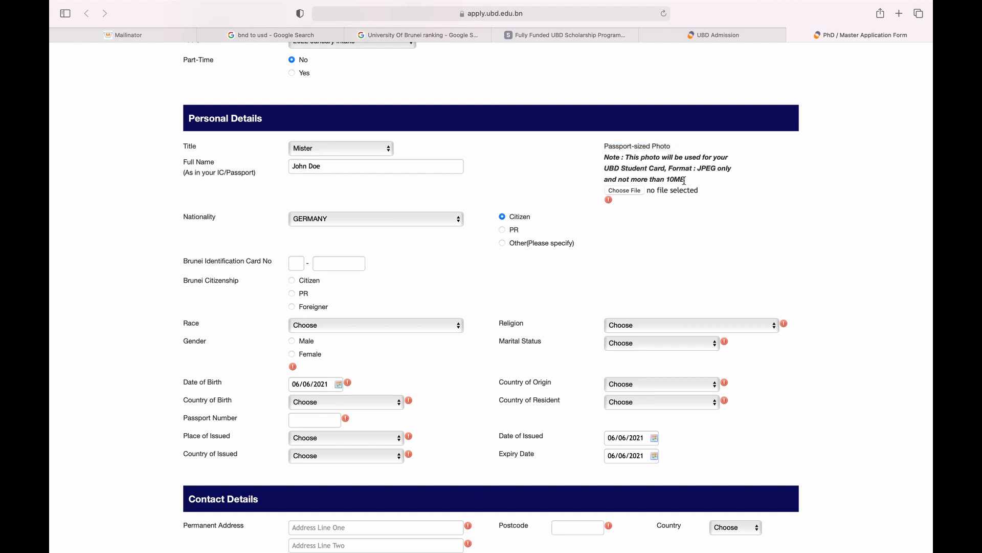
drag(687, 179, 724, 170)
click(724, 170)
Highlight the Brunei Identification Card No label, then set race Indian and gender Male.
scroll(639, 195, down, 5)
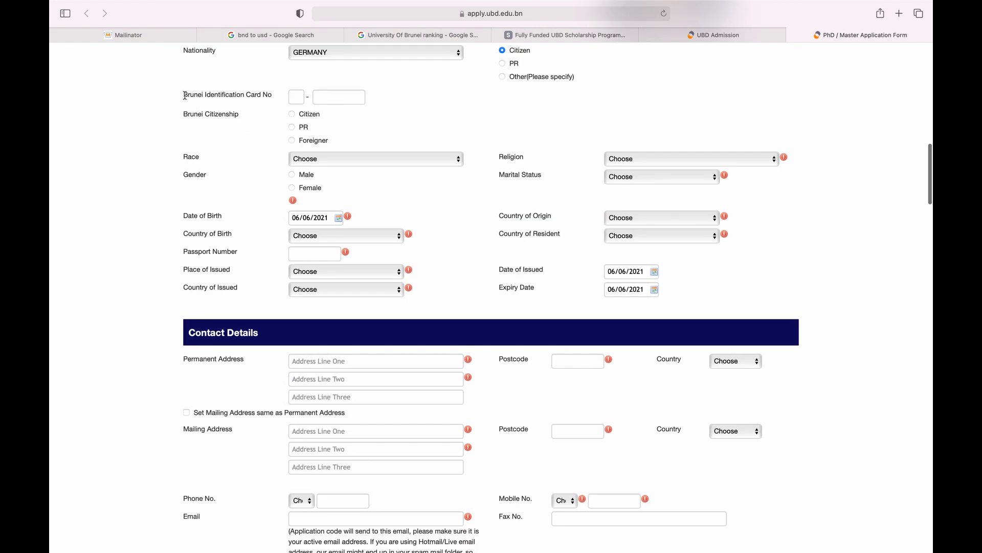
drag(185, 95, 272, 95)
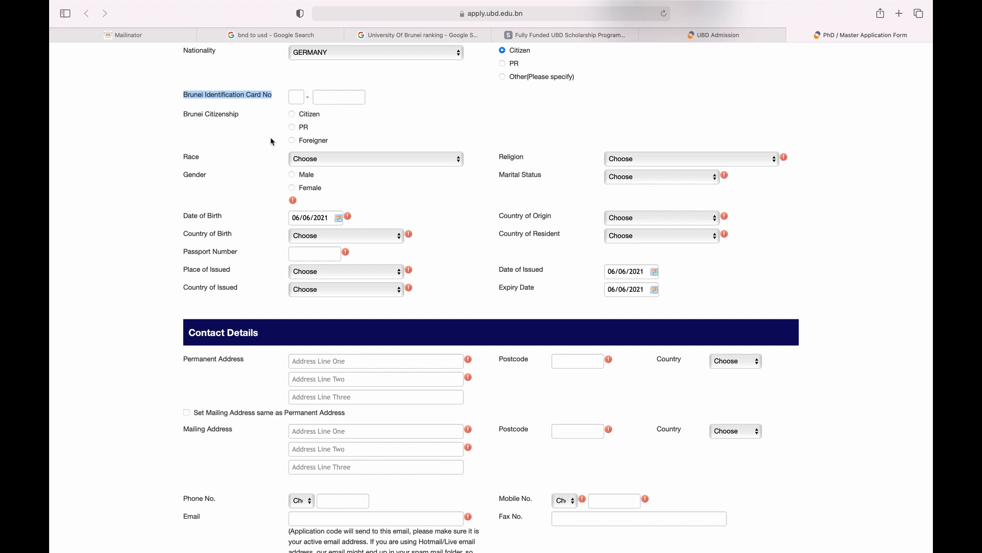
click(335, 160)
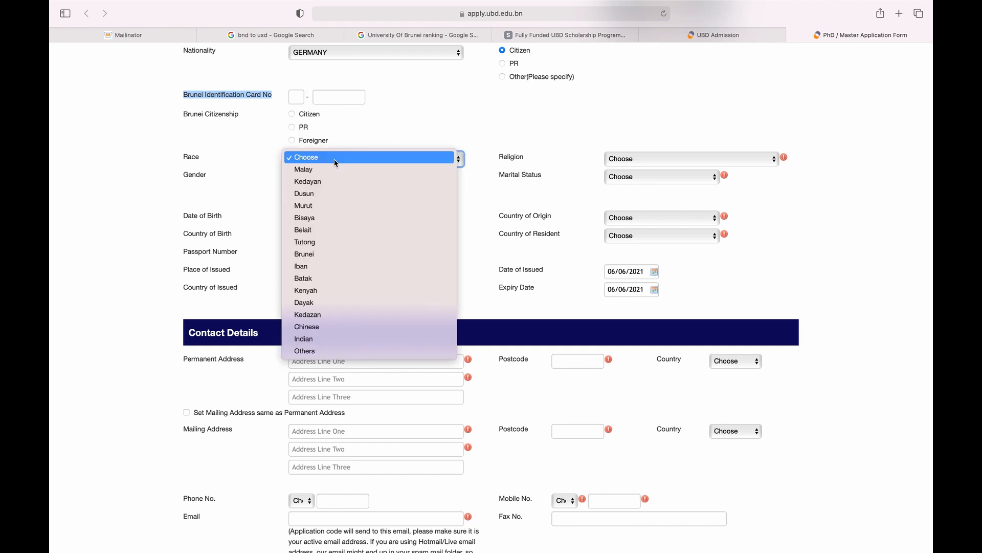
click(329, 340)
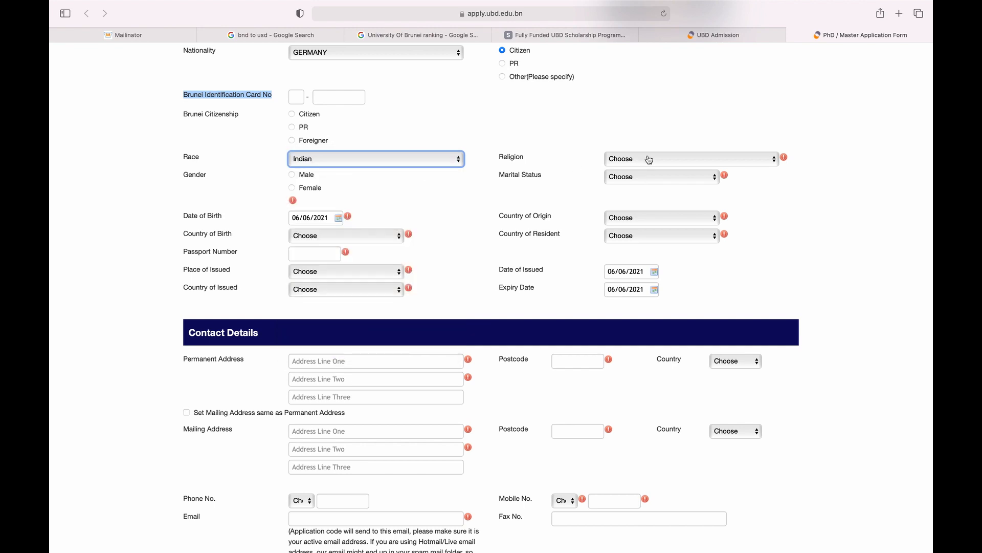
click(291, 174)
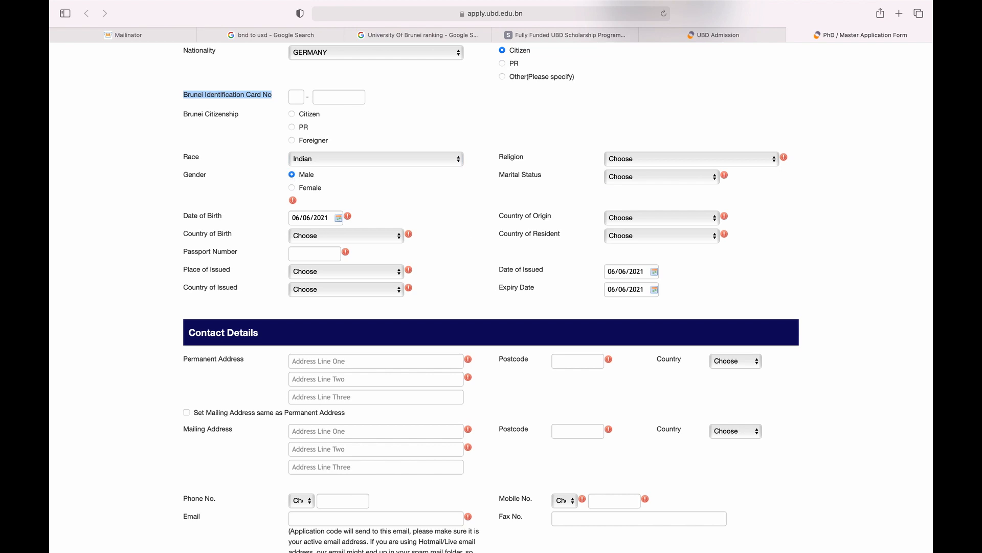
Set religion Muslim and marital status Married, then bring up the Date of Birth calendar.
click(683, 159)
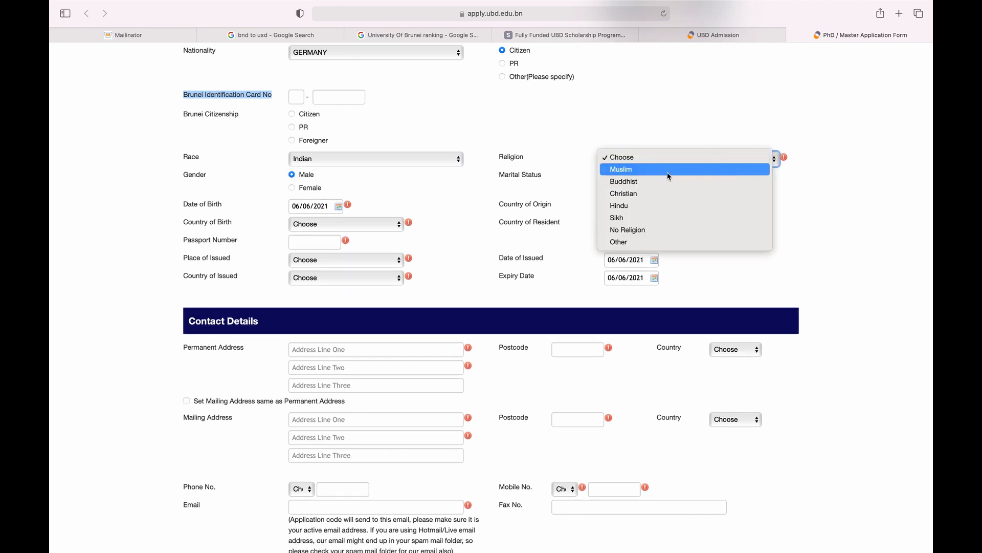
click(668, 173)
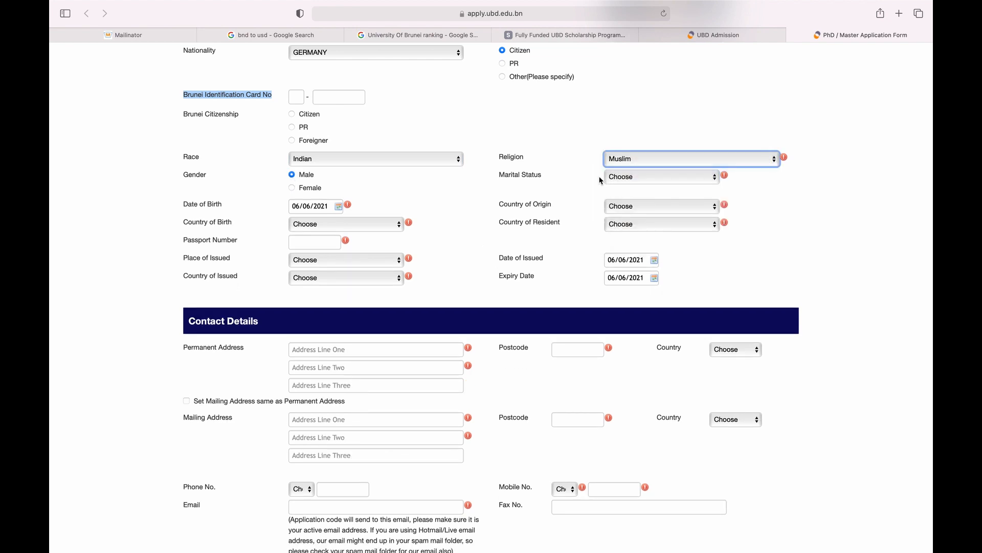
click(640, 176)
click(658, 199)
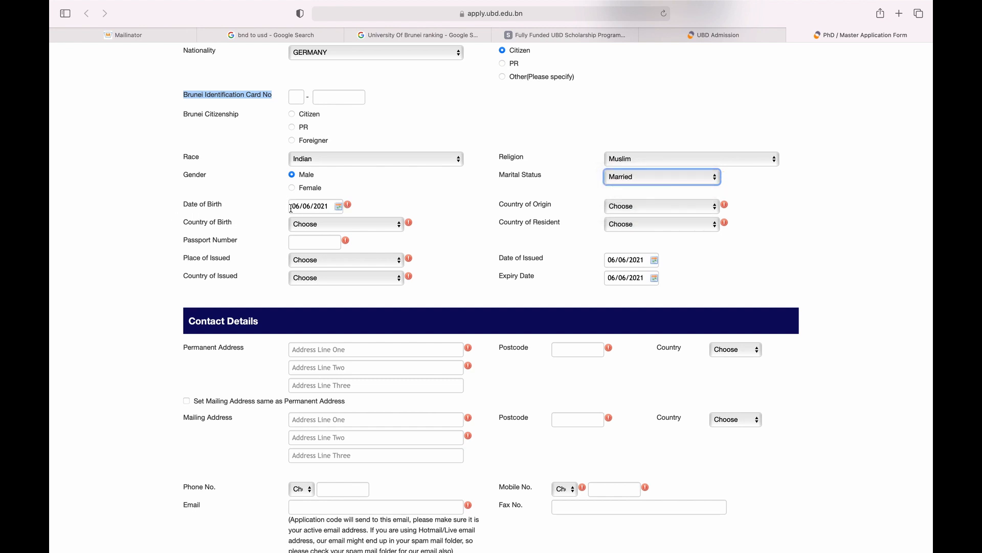
click(291, 209)
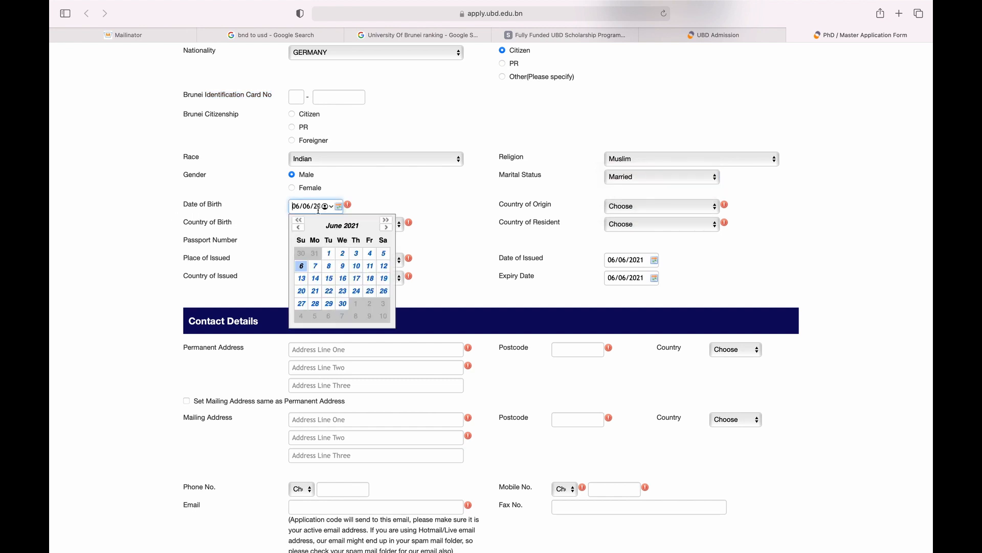
Pick August 1989 in the calendar and set the Date of Birth to 01/08/1989.
click(341, 226)
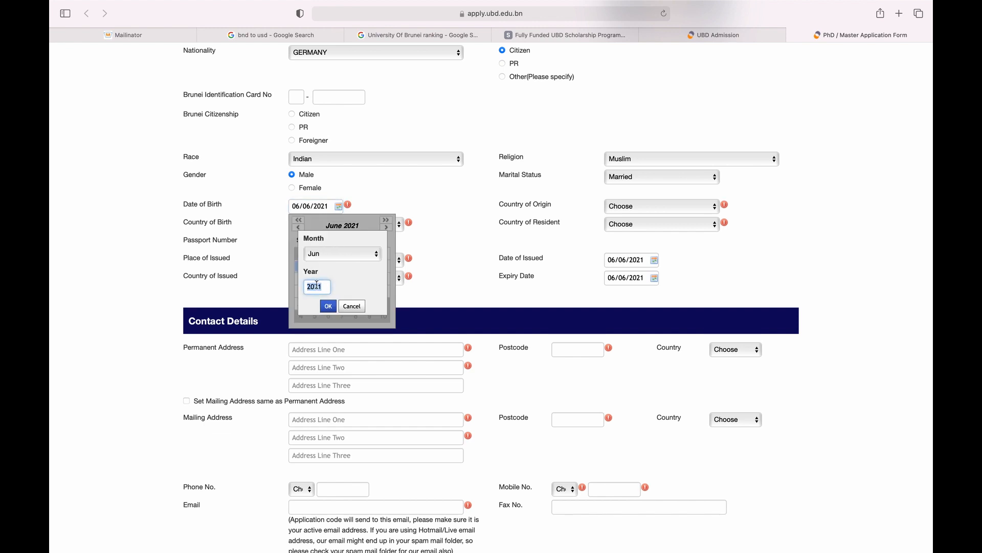
text(19)
text(80)
click(361, 251)
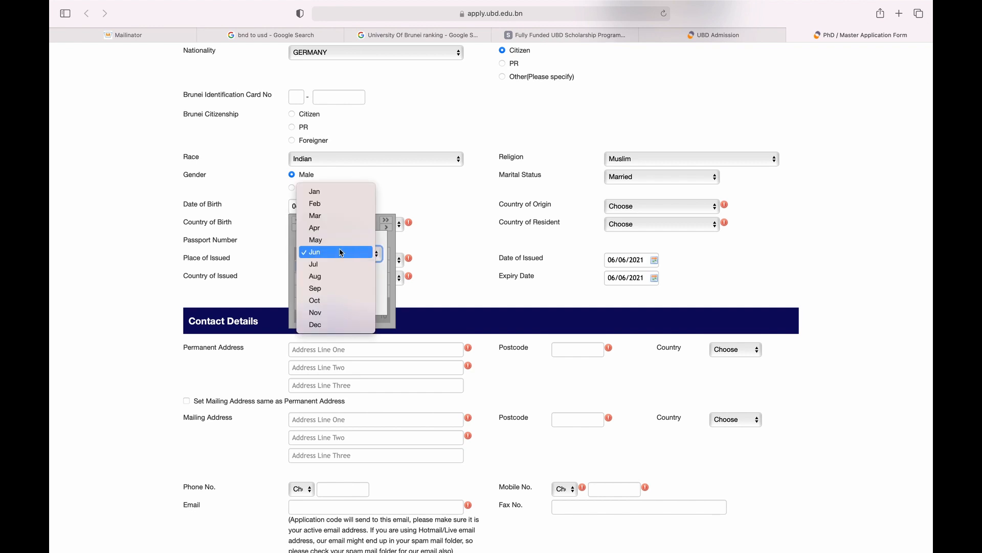
click(332, 276)
click(329, 306)
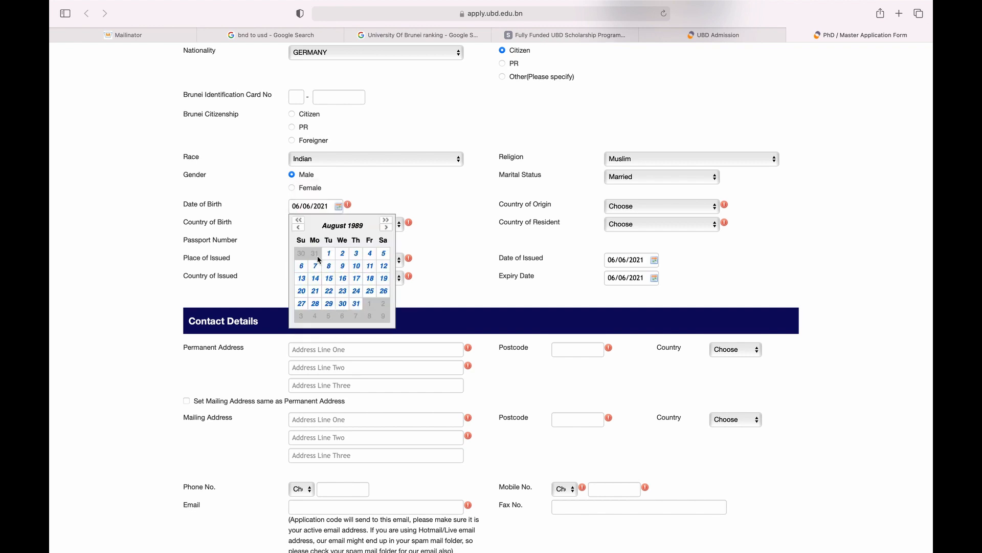
click(329, 252)
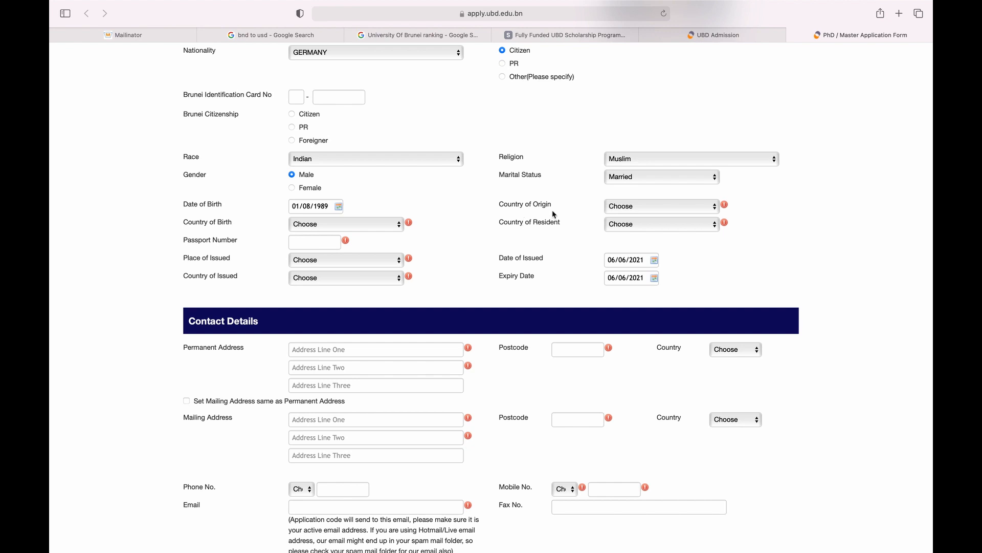
click(624, 206)
Set the Country of Origin to GERMANY.
click(633, 208)
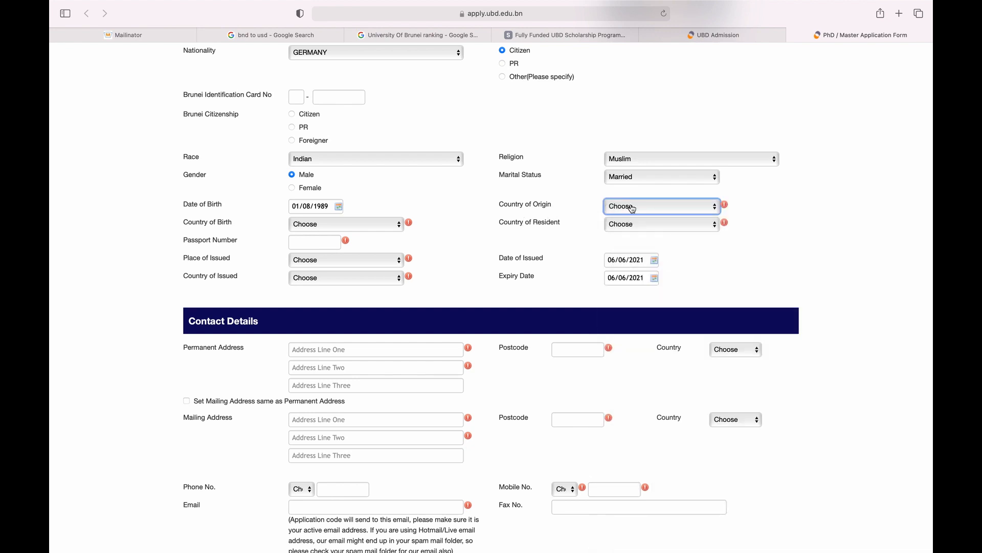
click(633, 208)
text(ban)
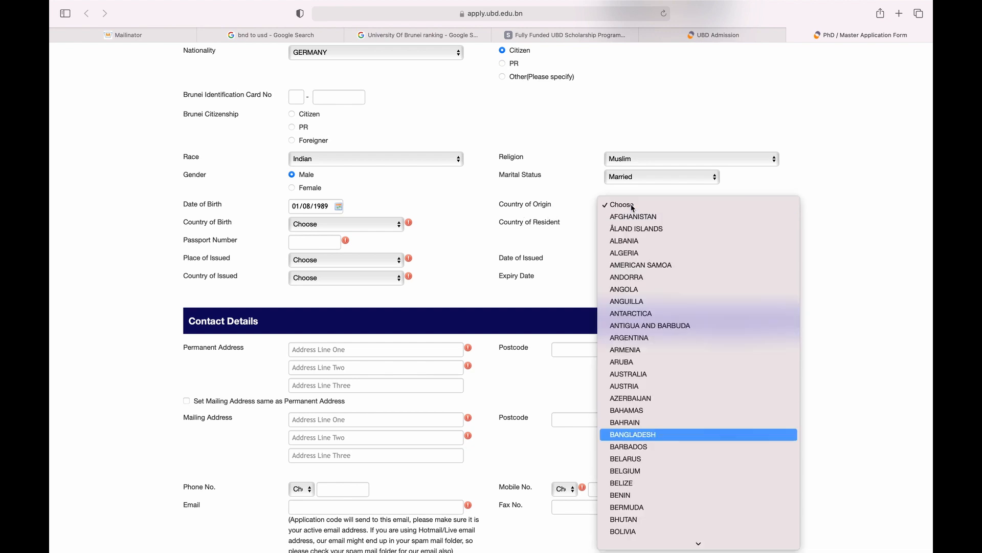
key(Return)
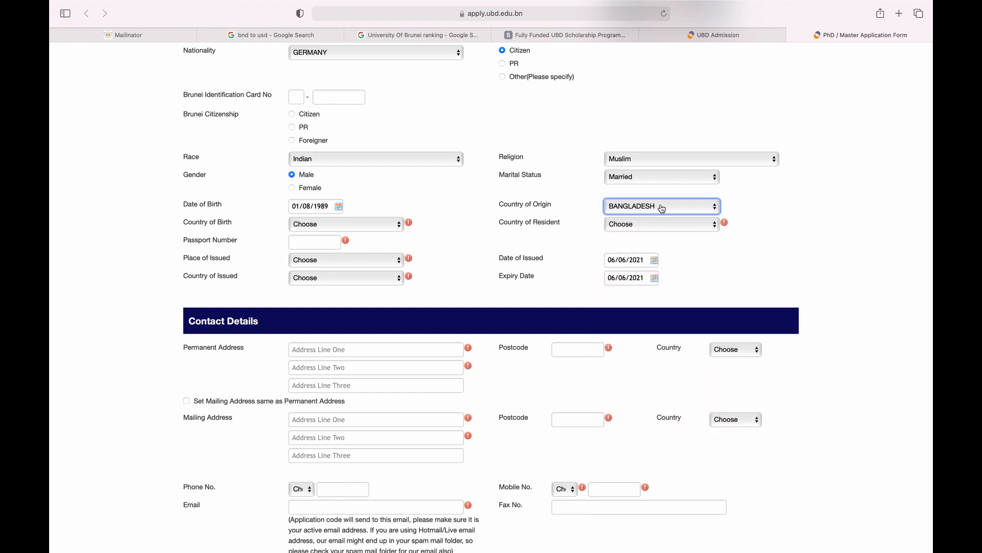
click(661, 205)
text(ger)
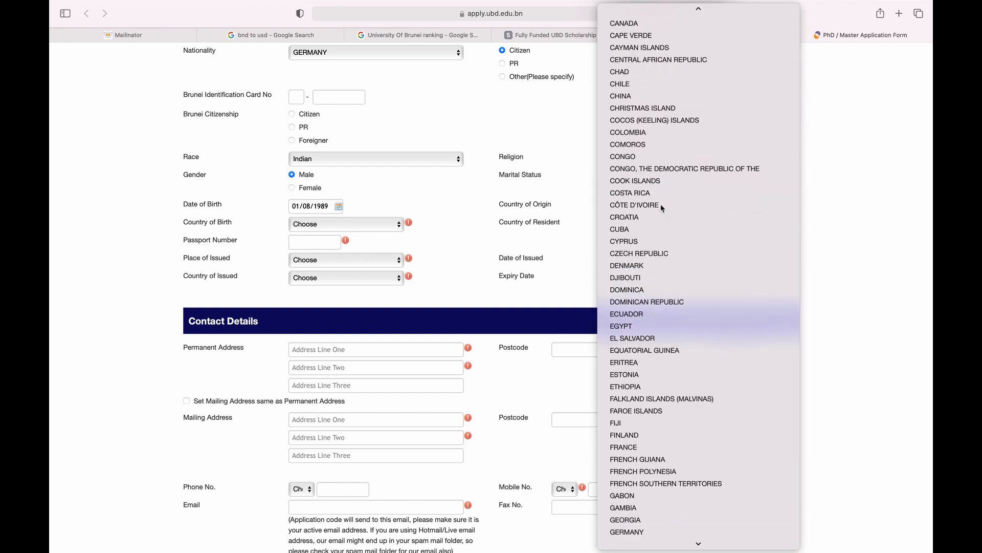
key(Return)
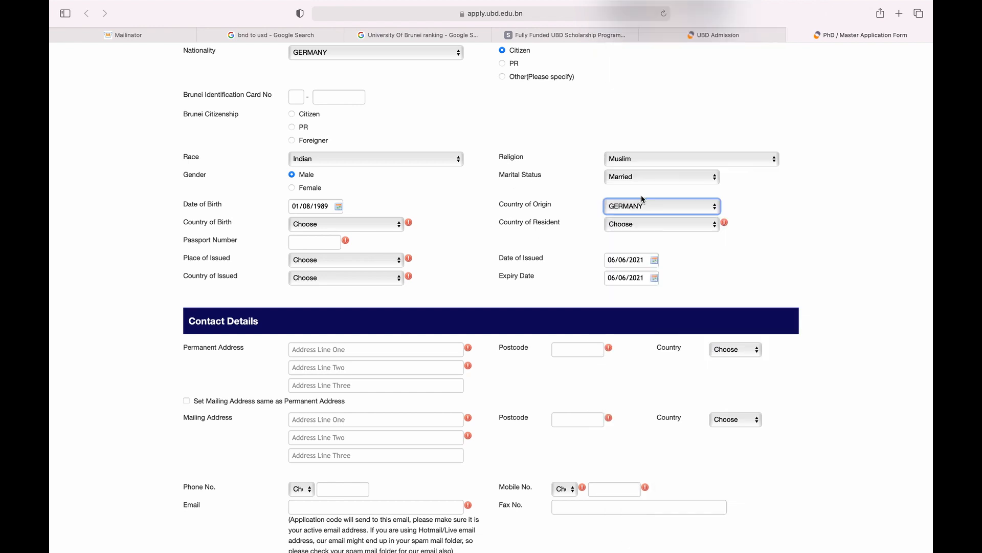
Set Country of Birth and Country of Resident to GERMANY and enter the passport number.
click(319, 225)
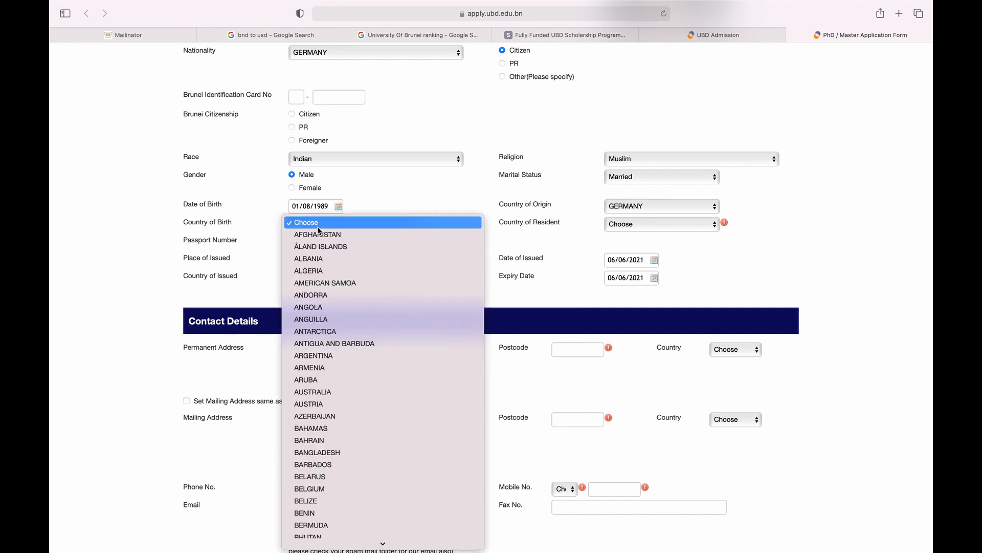
text(ger)
key(Return)
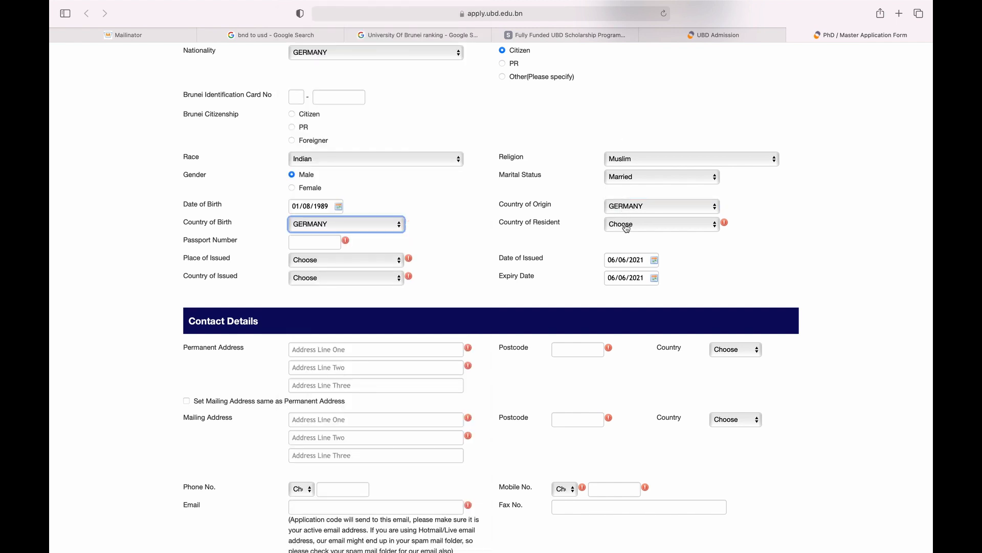
click(625, 226)
text(ger)
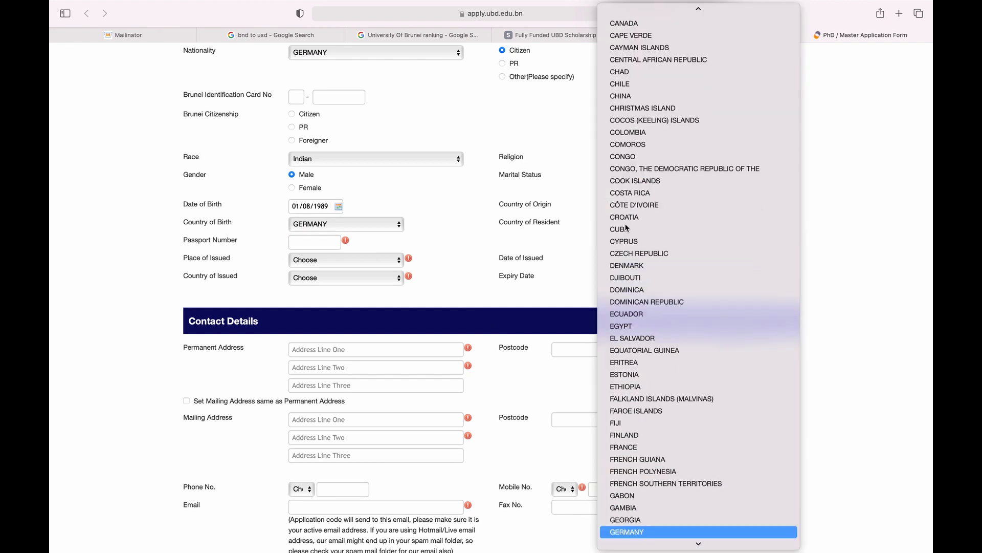
key(Return)
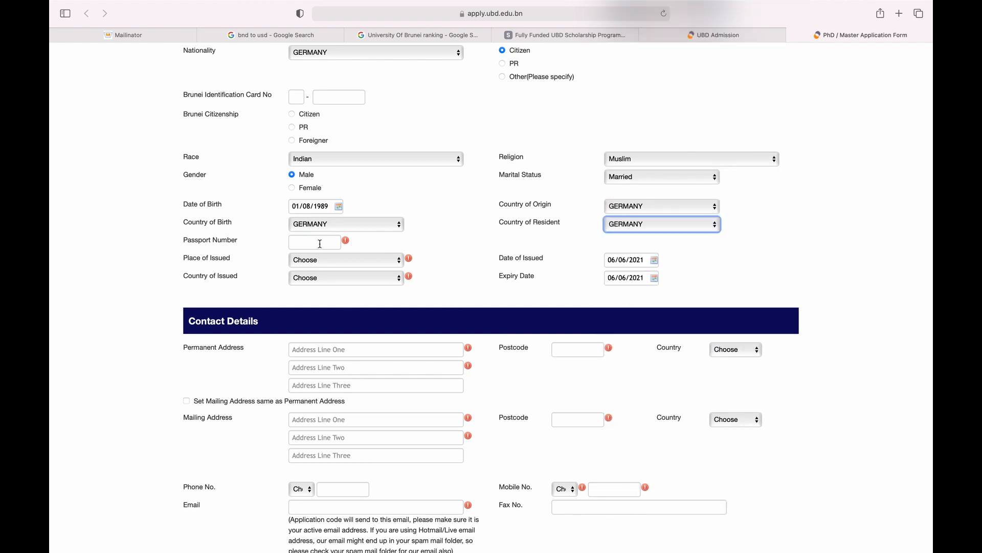
click(320, 243)
text(BT0000000)
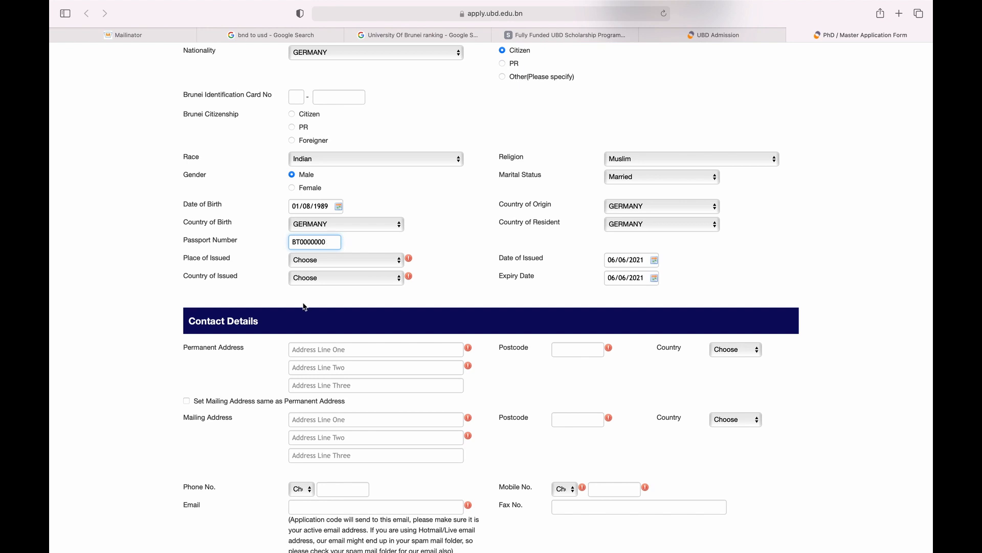
Set Place of Issued to GERMANY and Date of Issued to 01/01/2021.
click(340, 268)
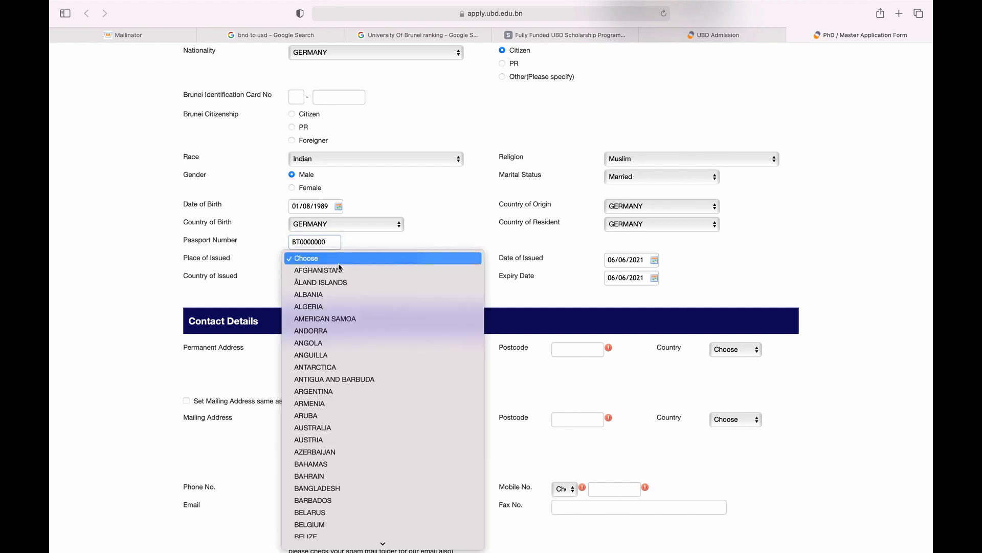
text(ger)
key(Return)
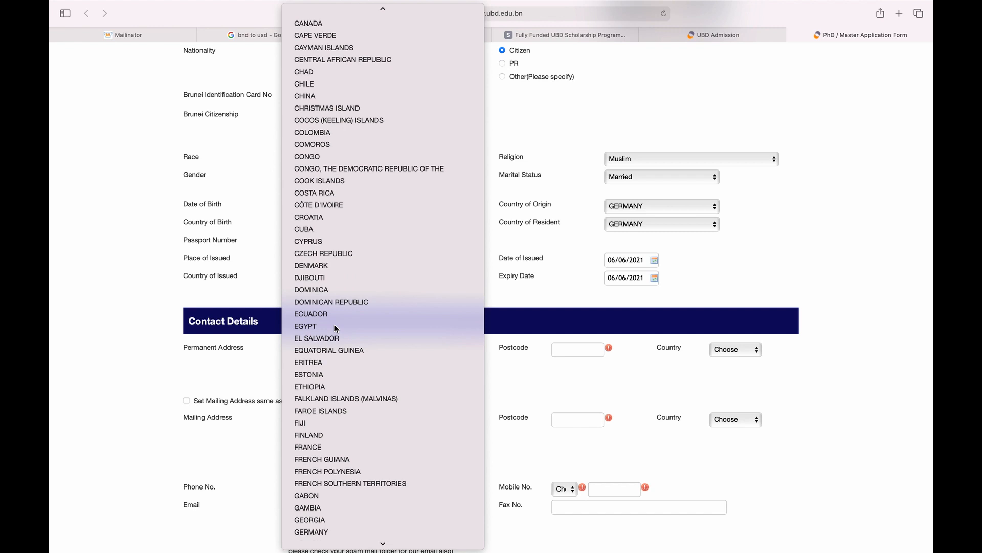
key(Tab)
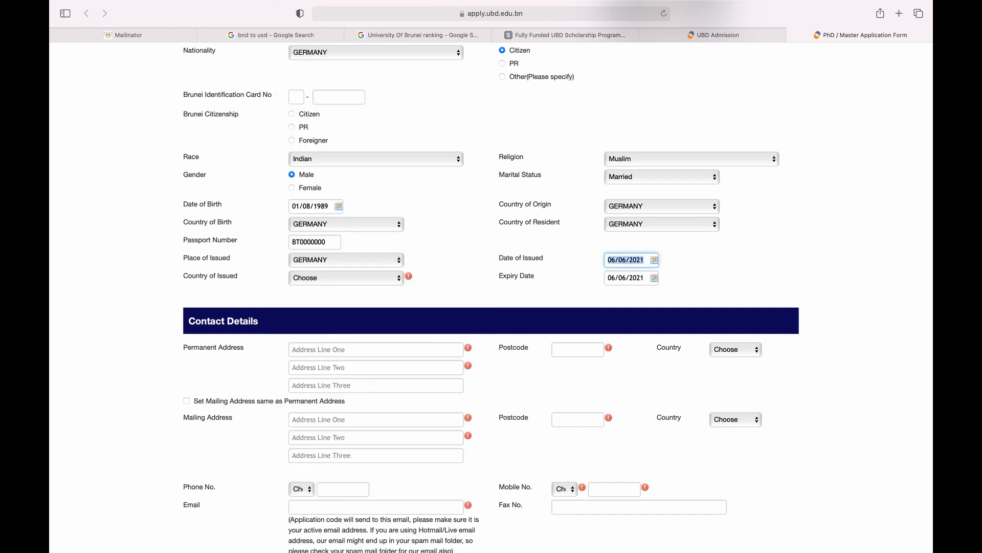
click(478, 254)
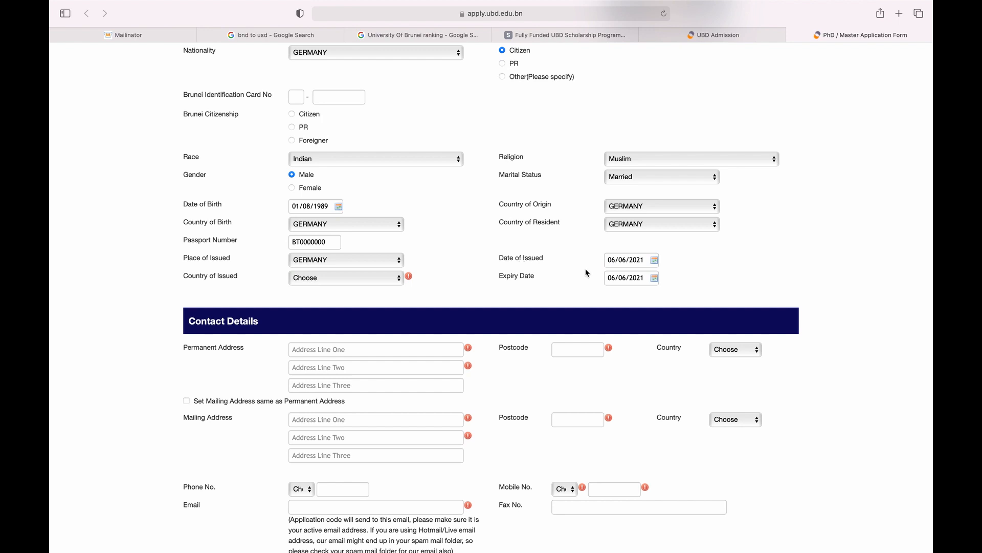
click(655, 260)
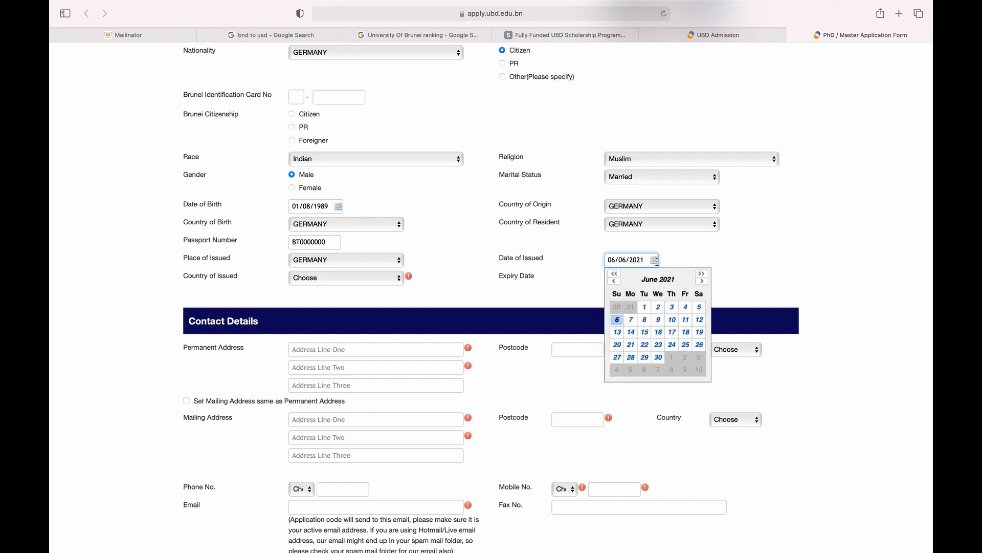
click(656, 261)
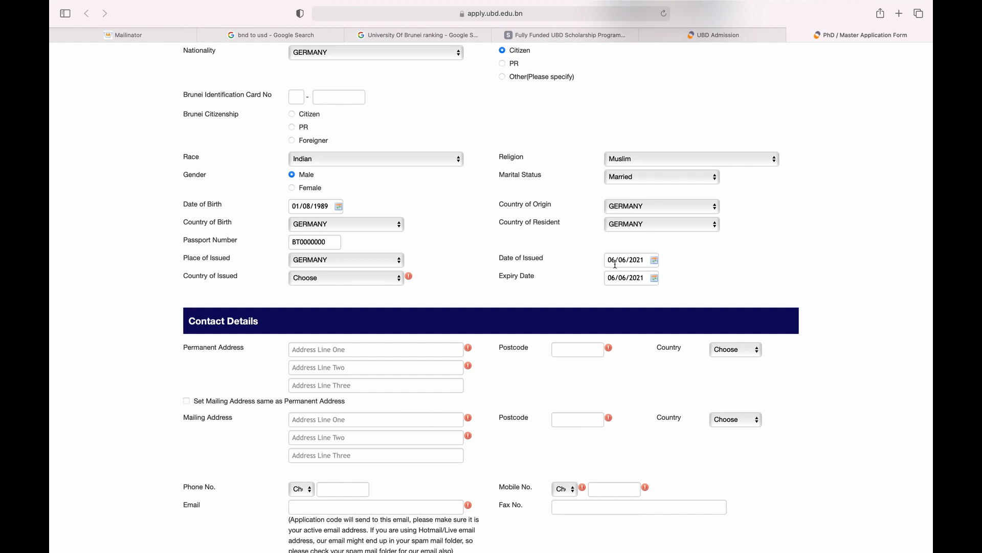
click(650, 261)
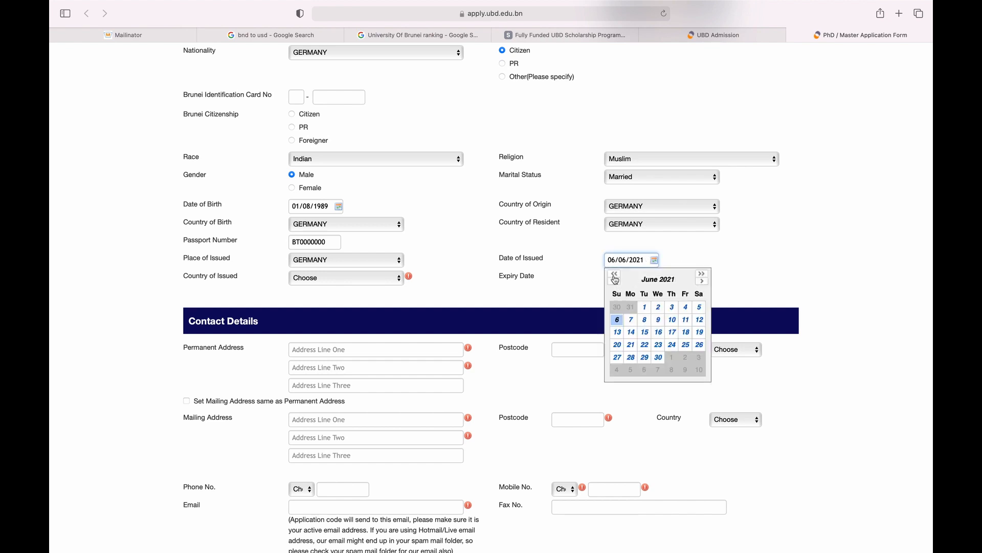
click(654, 279)
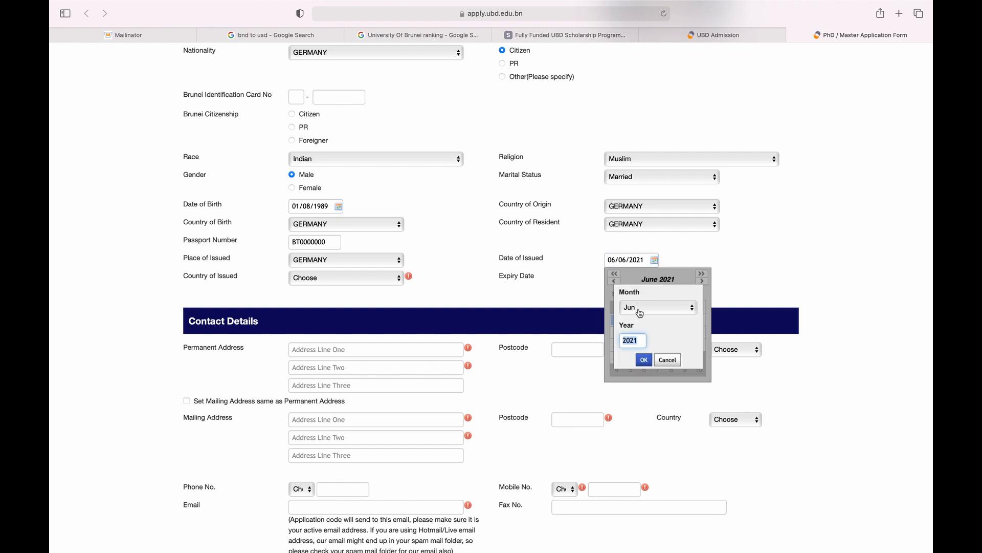
click(635, 306)
click(641, 246)
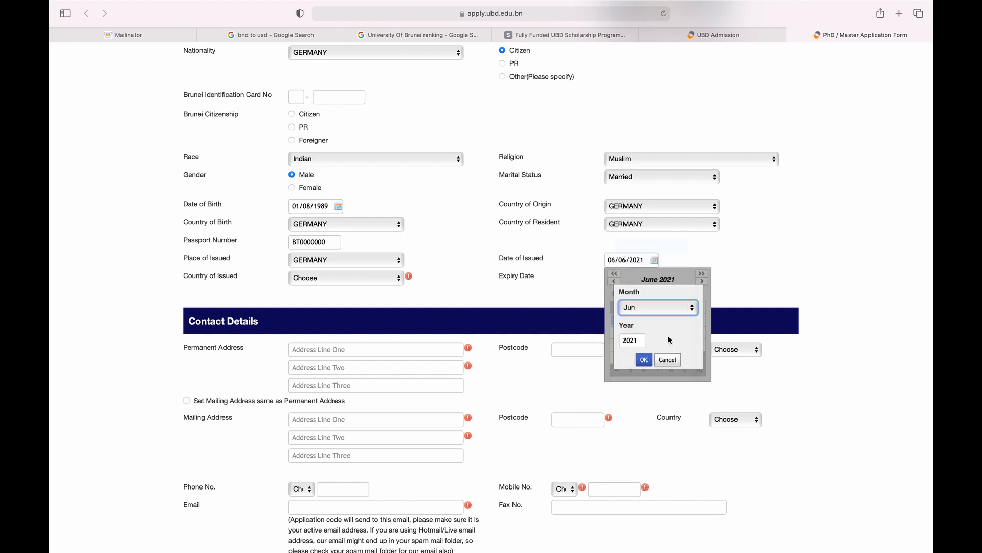
click(643, 368)
click(688, 313)
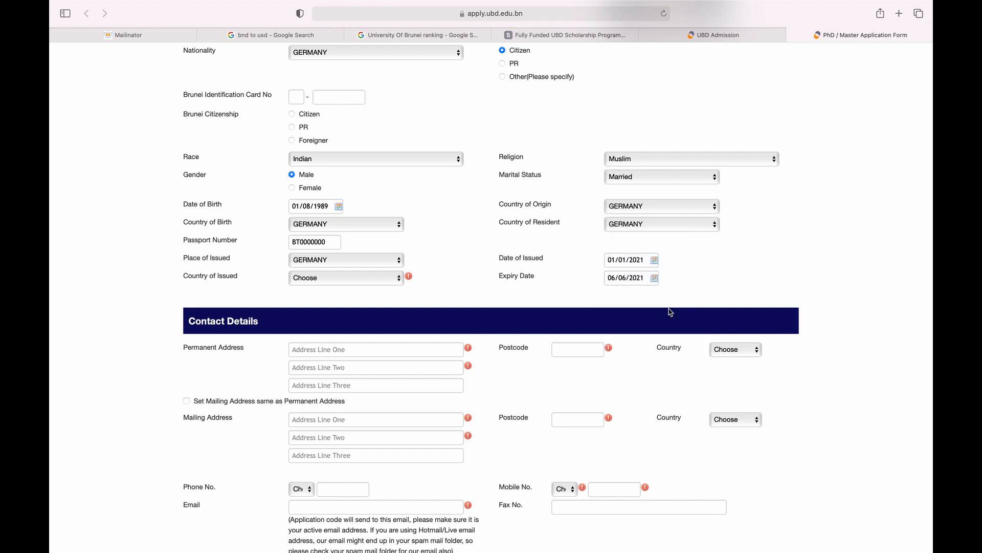
Set Country of Issued to GERMANY and the Expiry Date to 01/06/2026.
click(332, 279)
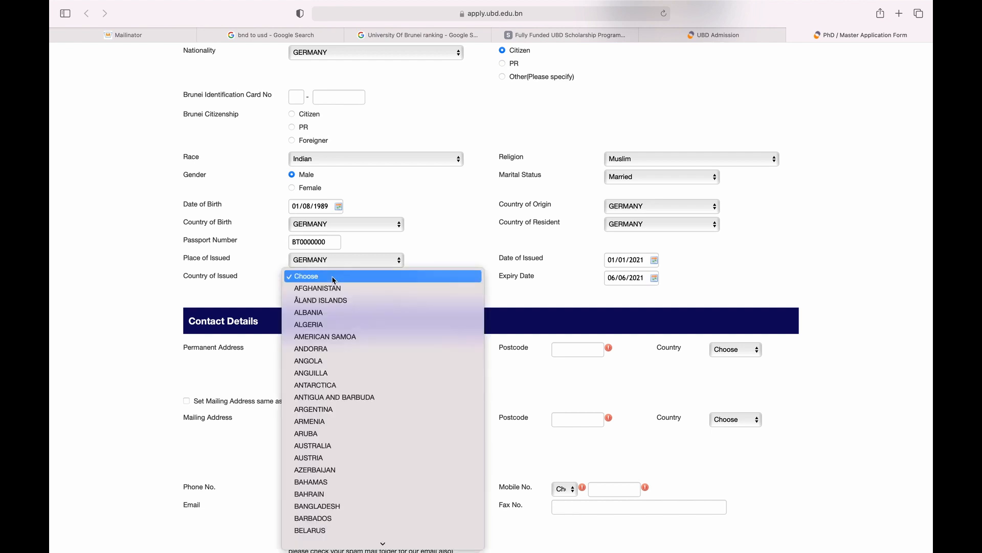
text(ger)
key(Return)
key(Tab)
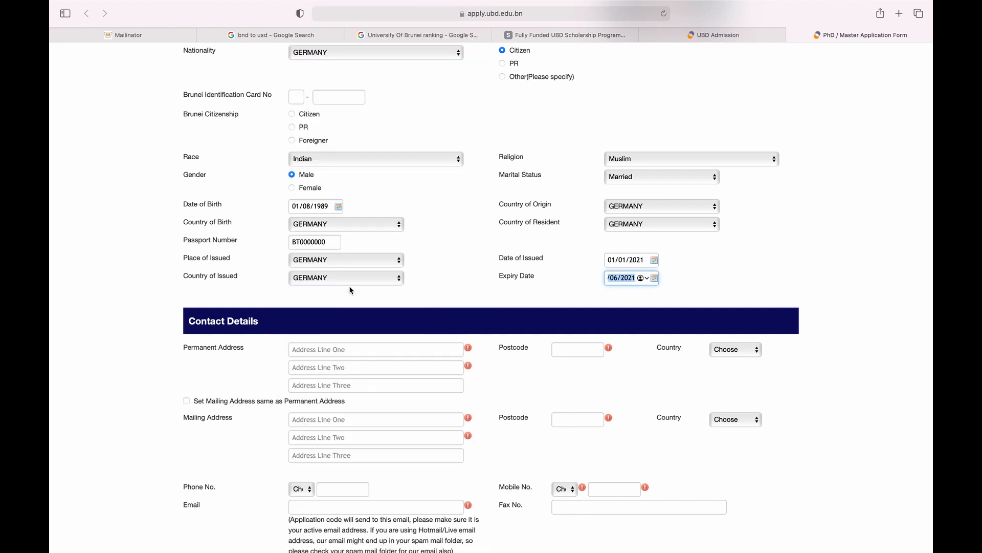
click(562, 280)
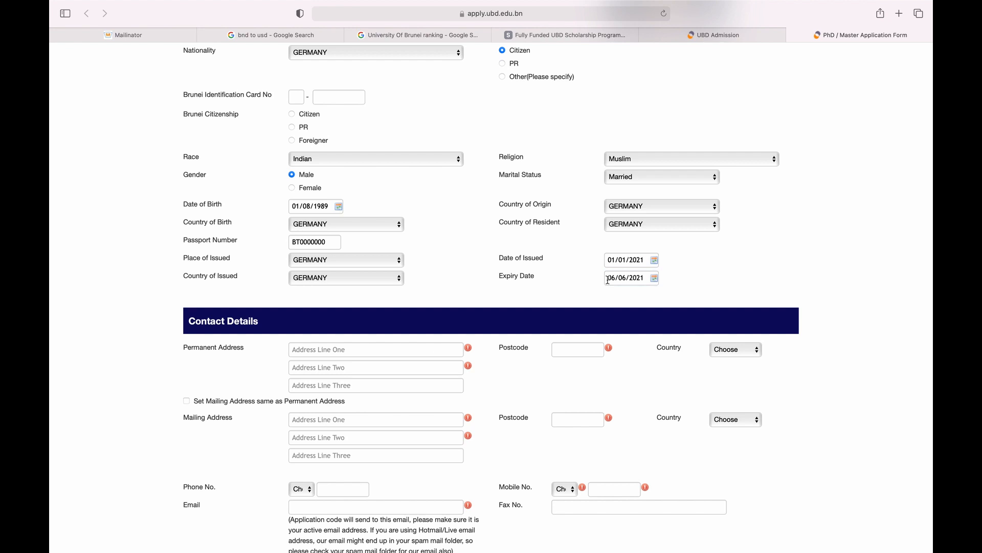
click(640, 279)
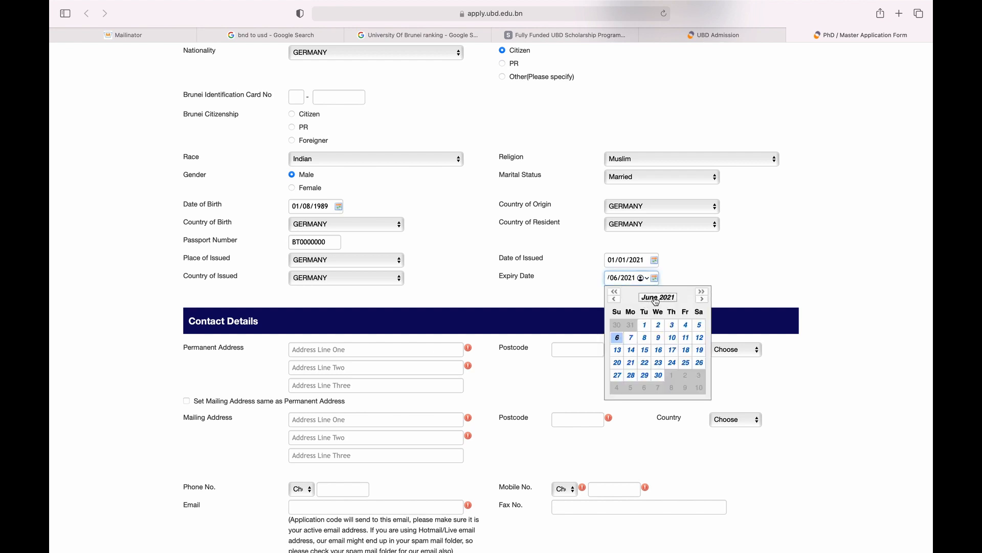
click(658, 297)
text(20)
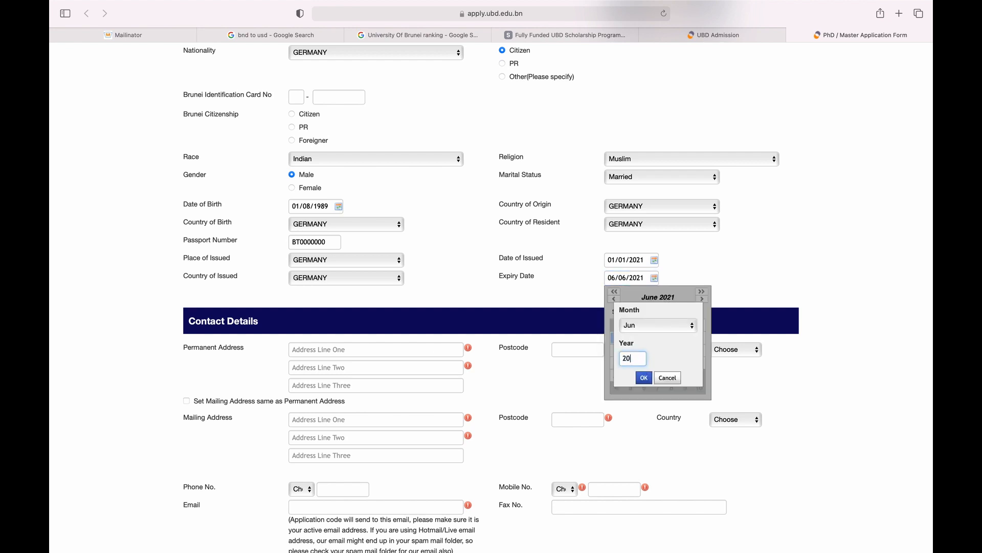
text(21)
click(643, 378)
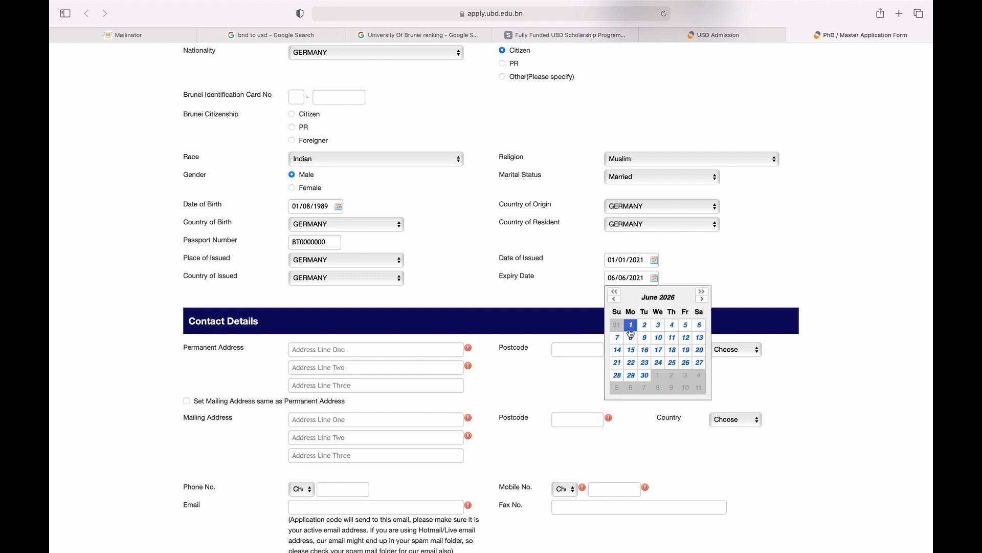
click(644, 324)
Autofill the permanent address, postcode and country GERMANY, then copy it to the mailing address.
scroll(470, 291, down, 5)
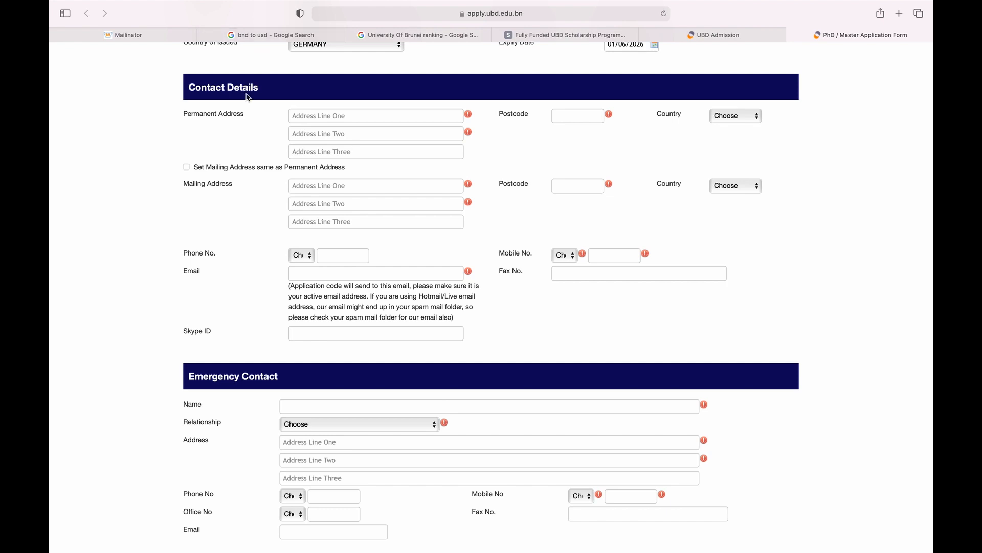
click(326, 119)
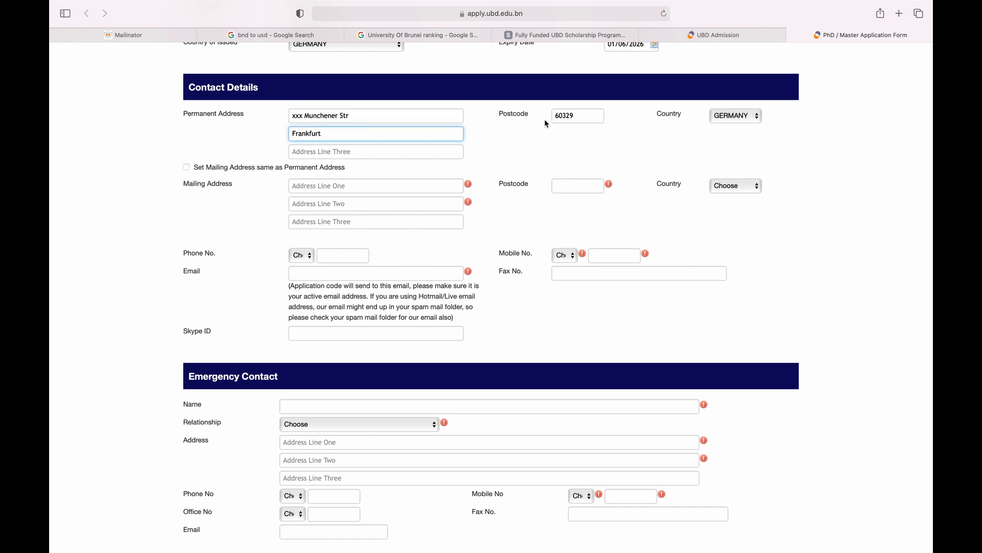
click(566, 128)
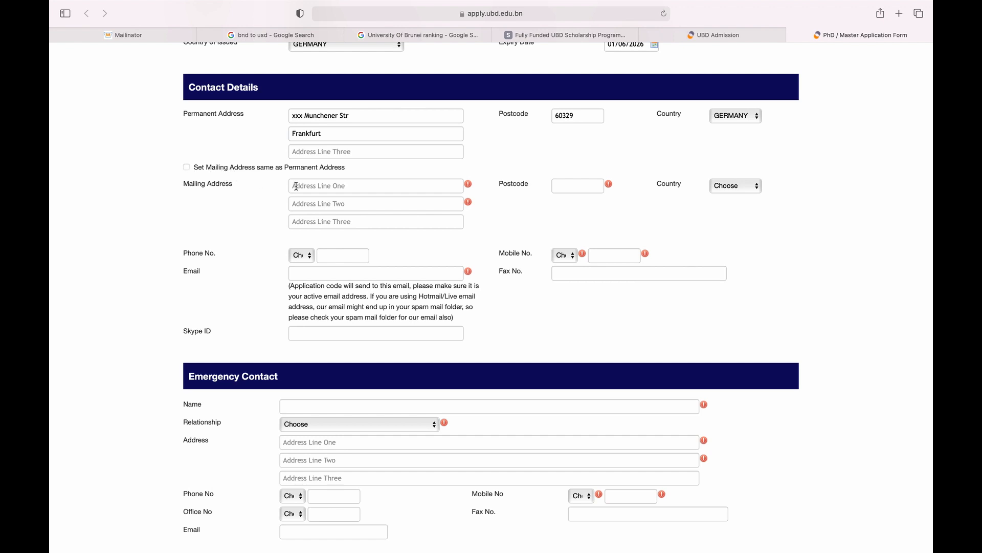
click(211, 167)
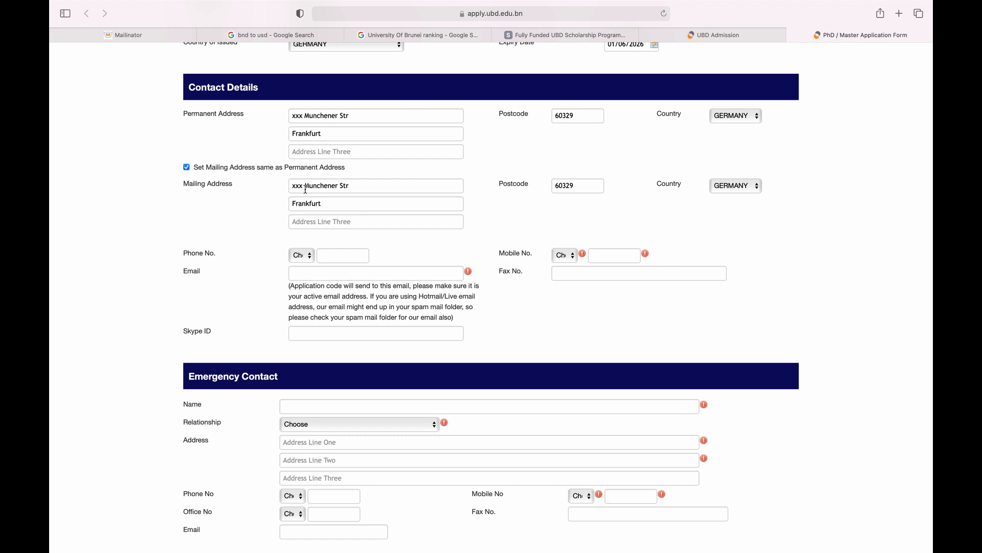
Set the mobile number country to Germany and enter the mobile number.
scroll(312, 200, down, 3)
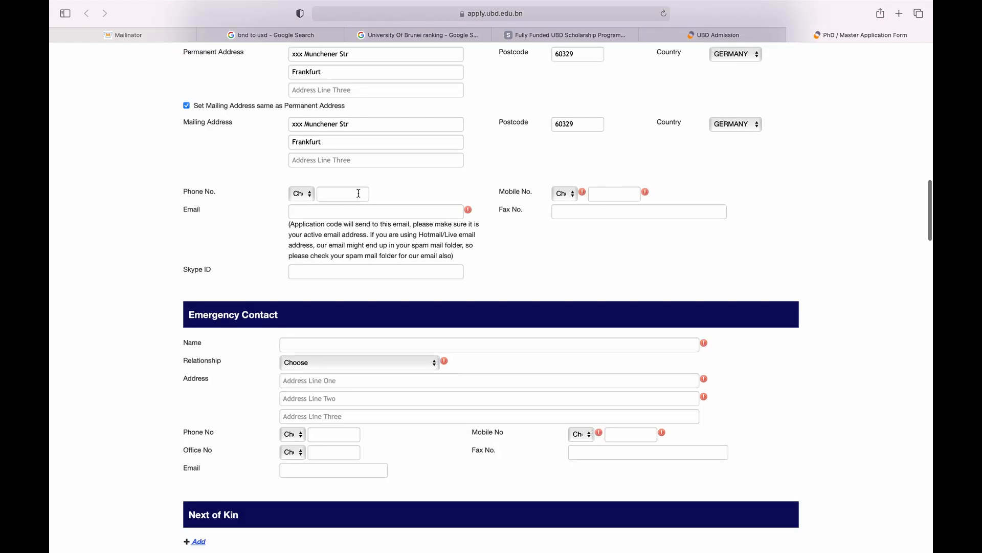
click(574, 197)
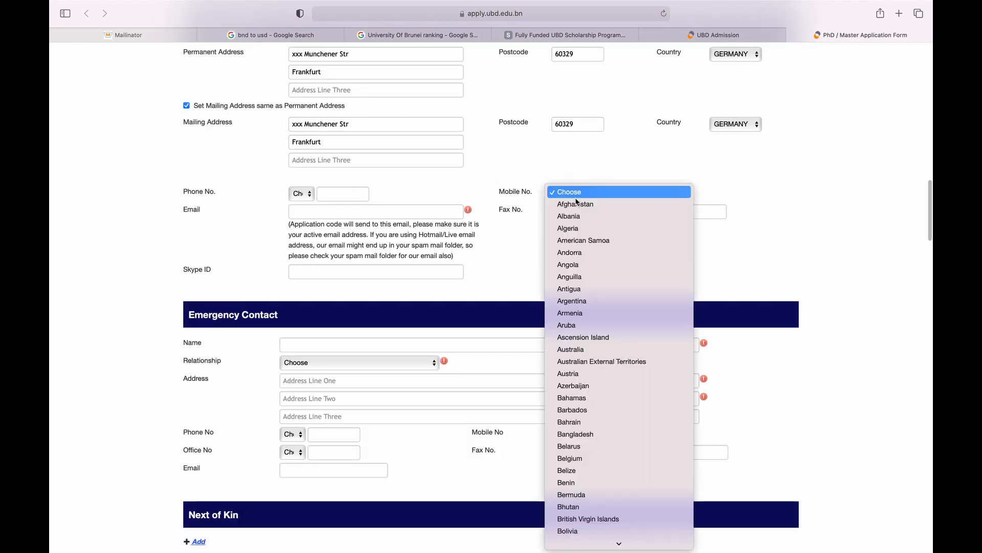
text(ger)
key(Return)
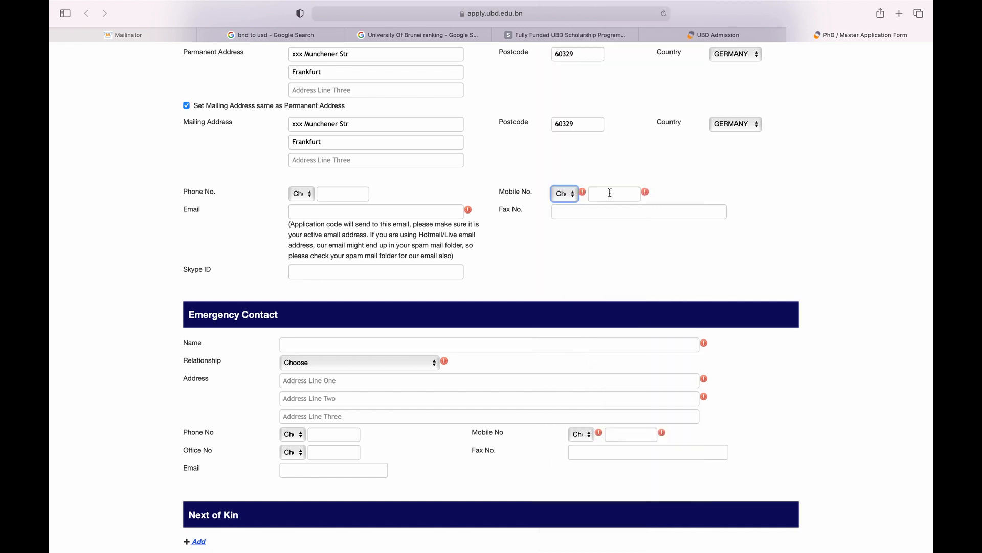
click(621, 192)
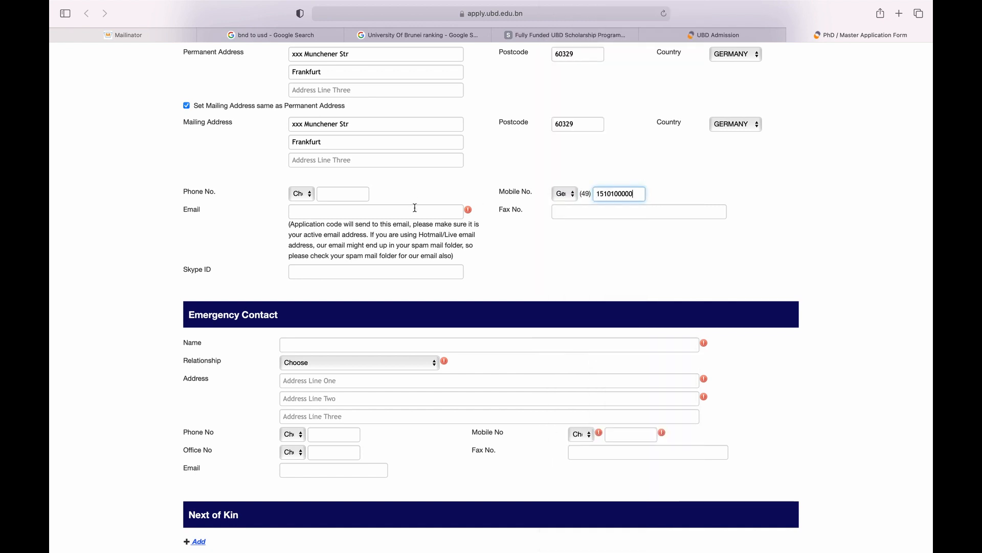
Paste the contact email address into the Email field.
click(415, 211)
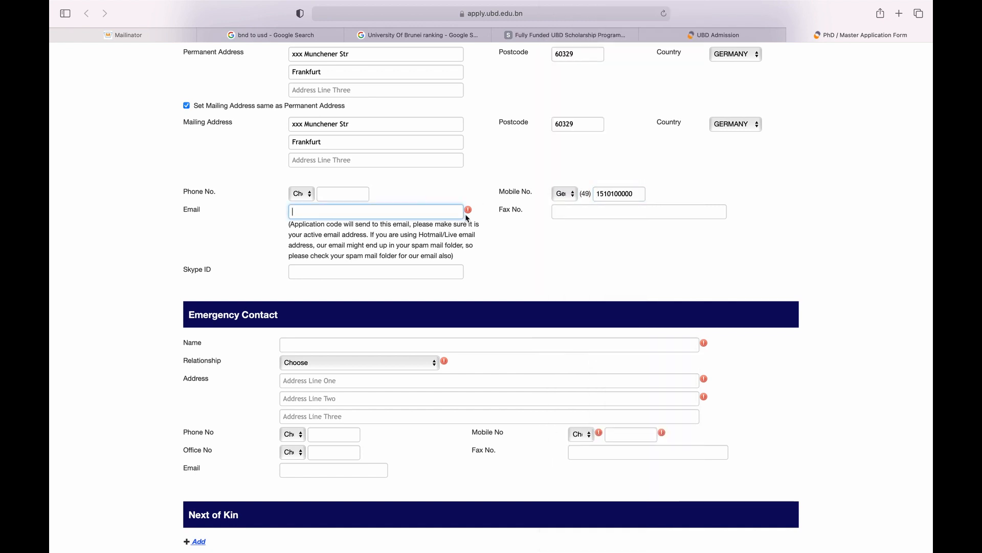
mouse_move(469, 212)
click(314, 231)
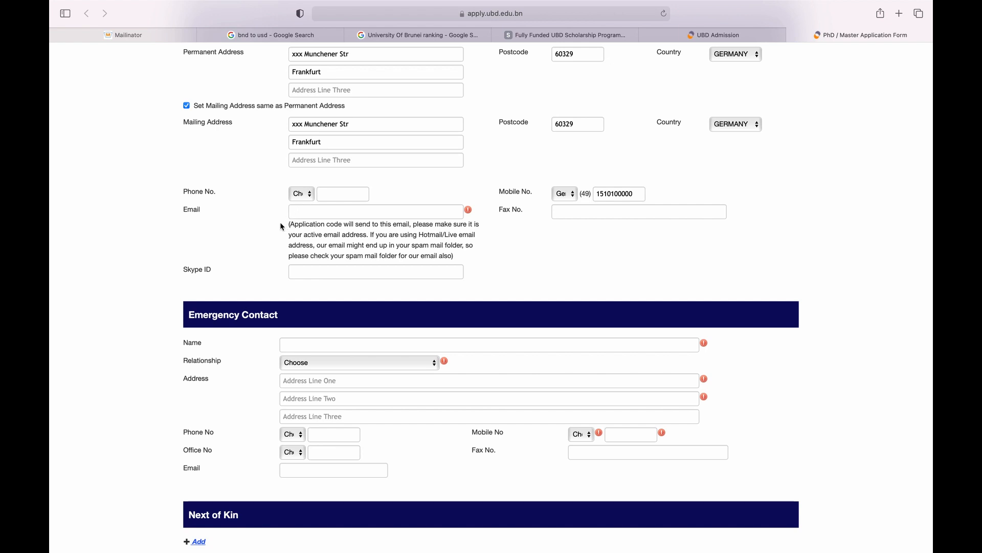
click(298, 211)
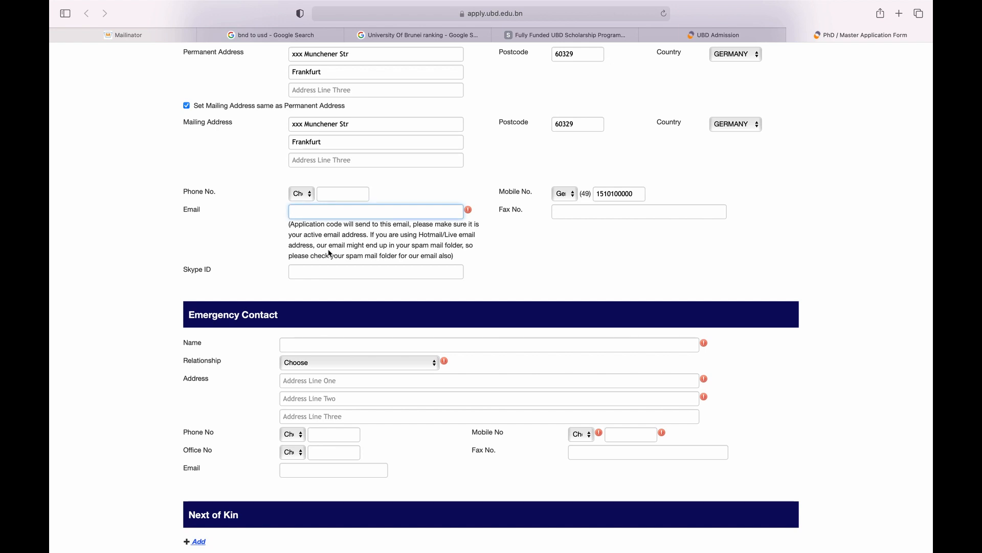
key(super+v)
scroll(290, 185, down, 2)
click(291, 183)
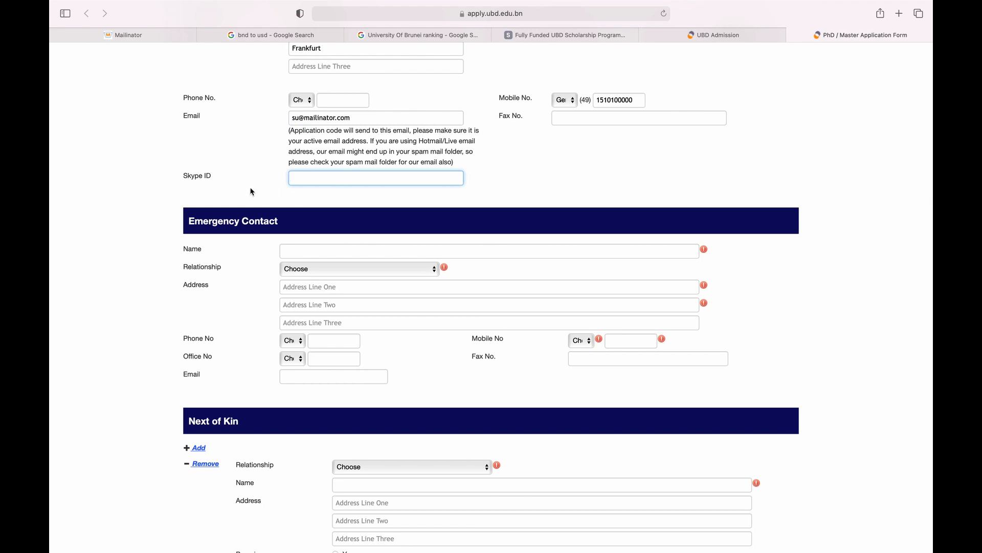
scroll(249, 190, down, 5)
scroll(254, 174, down, 1)
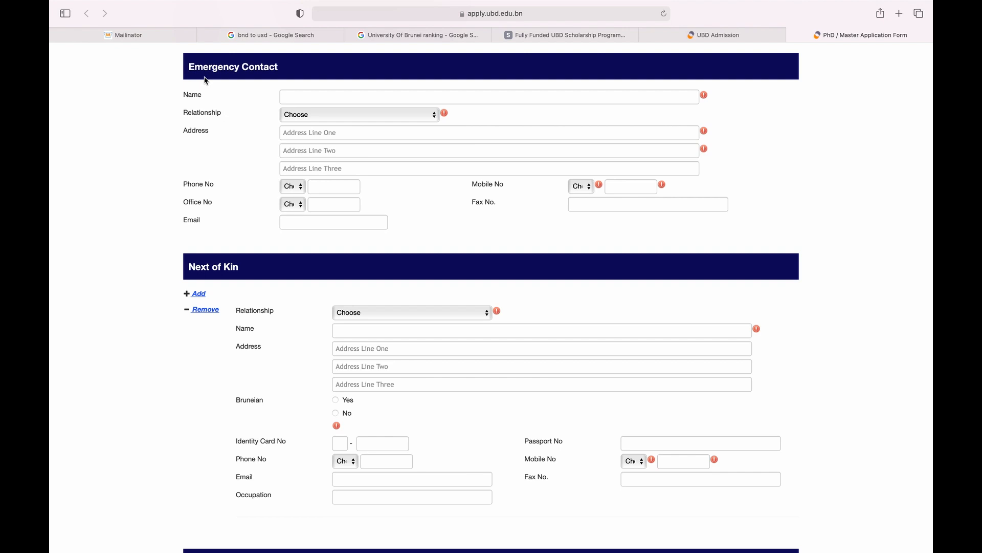
Enter the emergency contact's name and set the relationship to Wife.
click(304, 98)
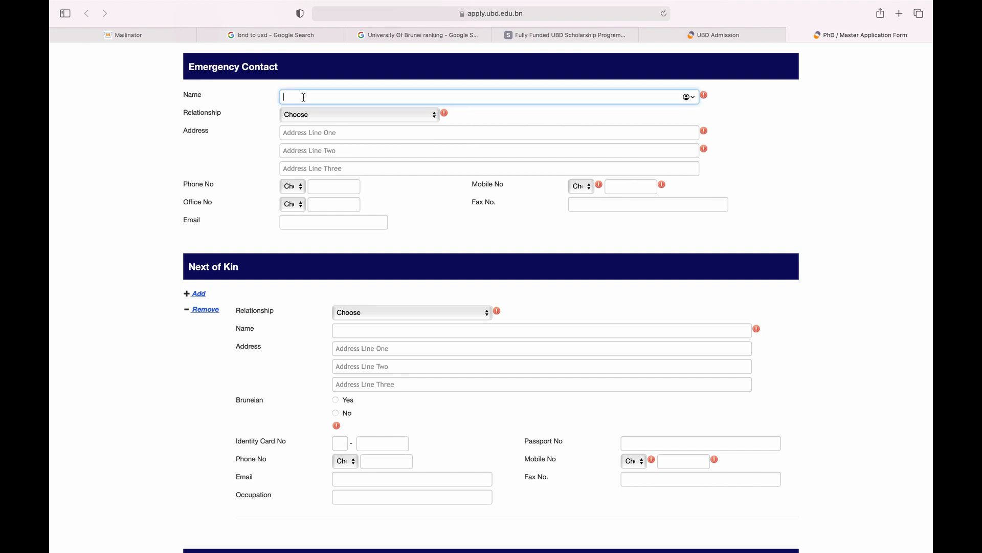
text(Jane Doe)
key(Tab)
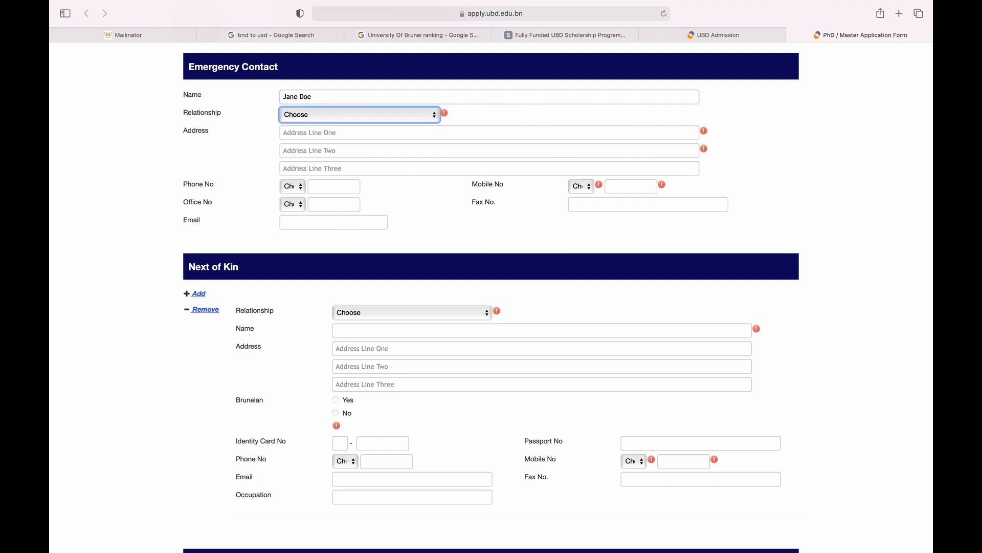
click(404, 120)
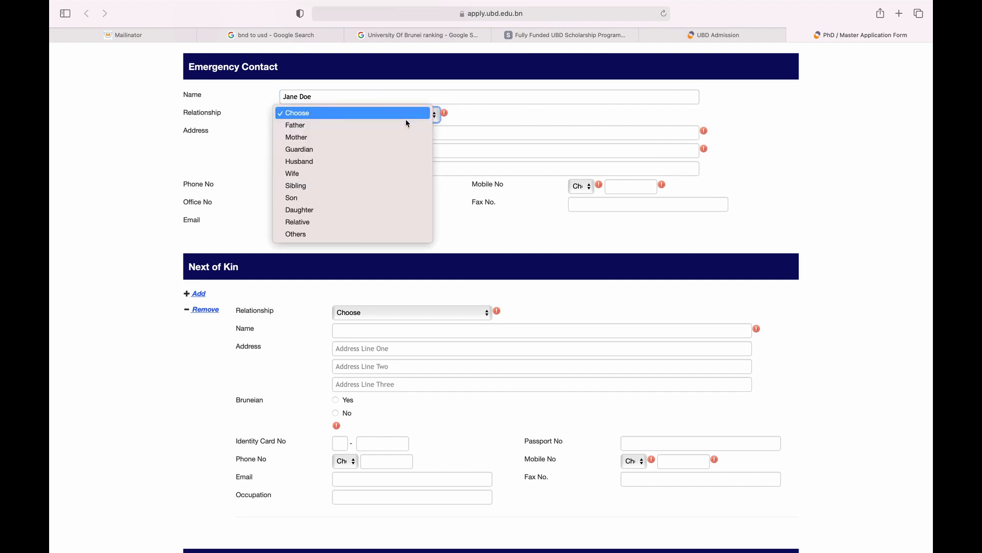
click(369, 174)
Enter the emergency contact's two-line street address in Frankfurt.
key(Tab)
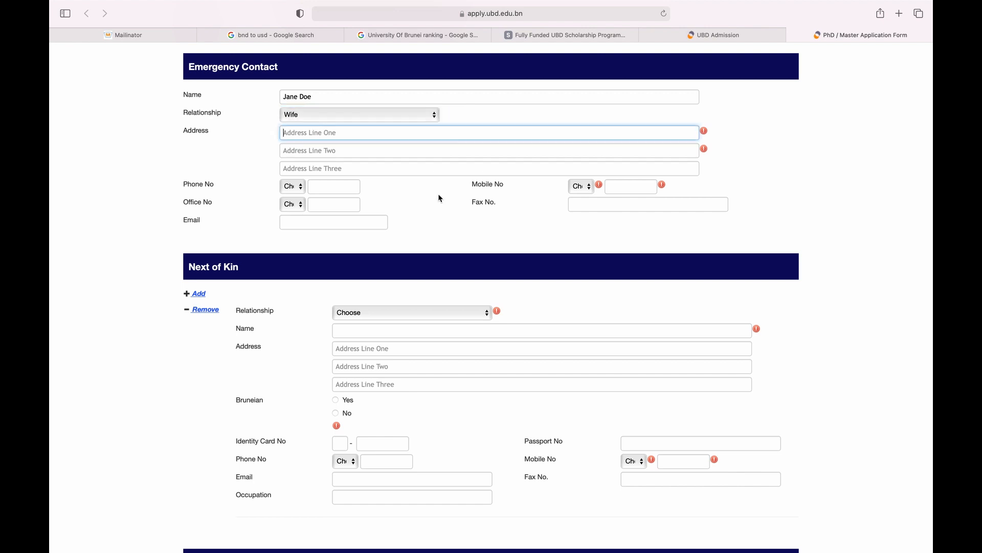
text(xxx Muncherr)
key(BackSpace)
key(BackSpace)
key(BackSpace)
key(BackSpace)
key(BackSpace)
key(BackSpace)
key(BackSpace)
key(BackSpace)
text(Munch)
text(er)
key(BackSpace)
key(BackSpace)
key(BackSpace)
text(ener Str)
key(Tab)
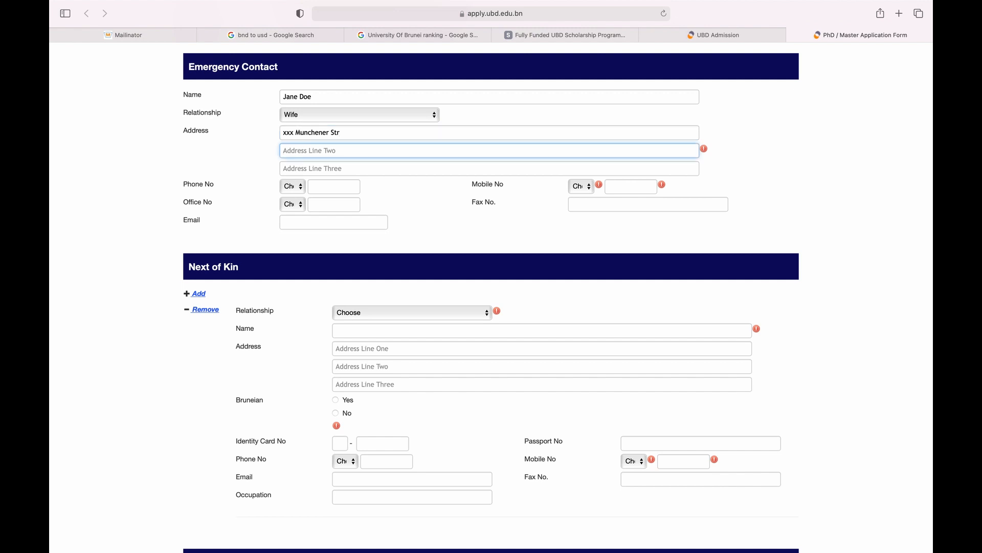
text(Frankfurt)
Set the emergency contact's mobile country to Germany and enter the mobile number.
key(Tab)
key(Tab)
key(Tab)
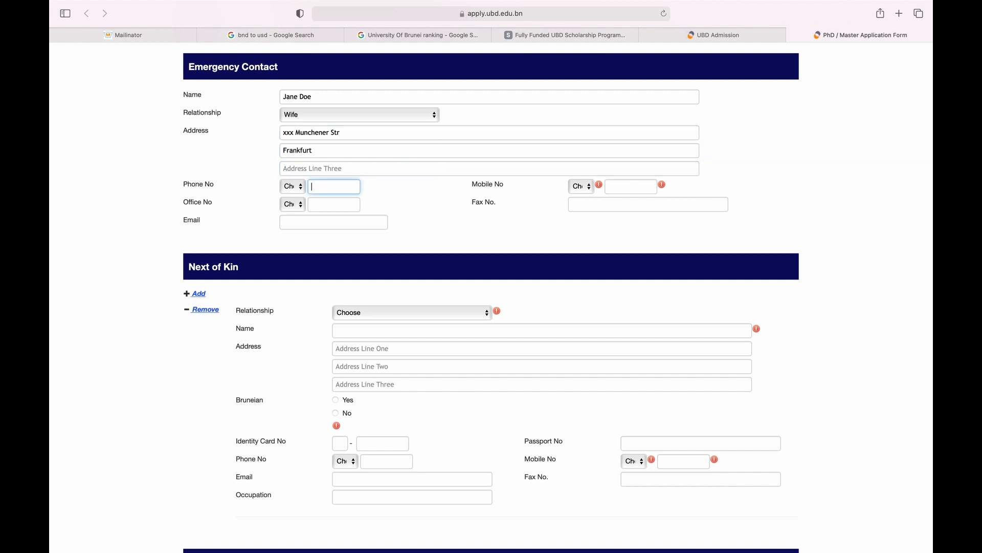
key(Tab)
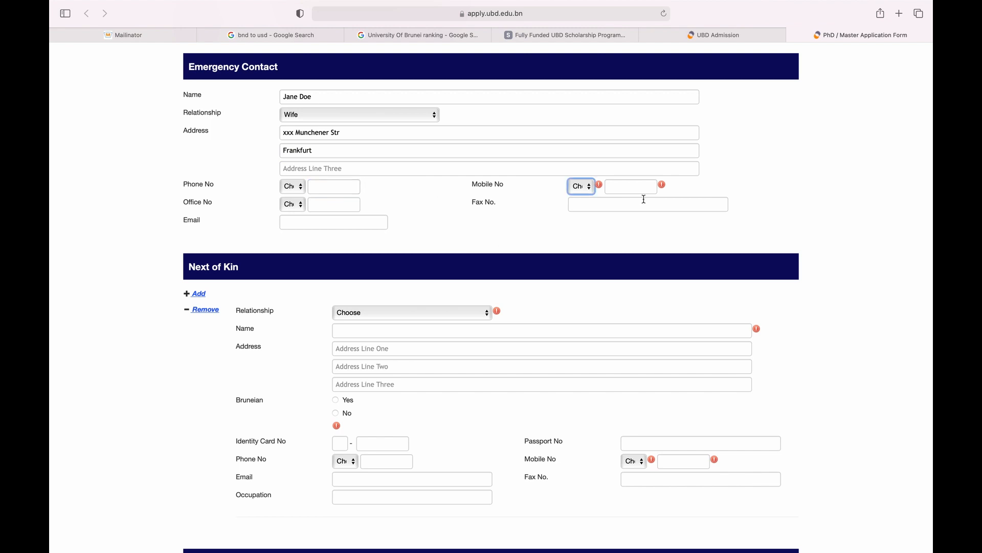
click(588, 187)
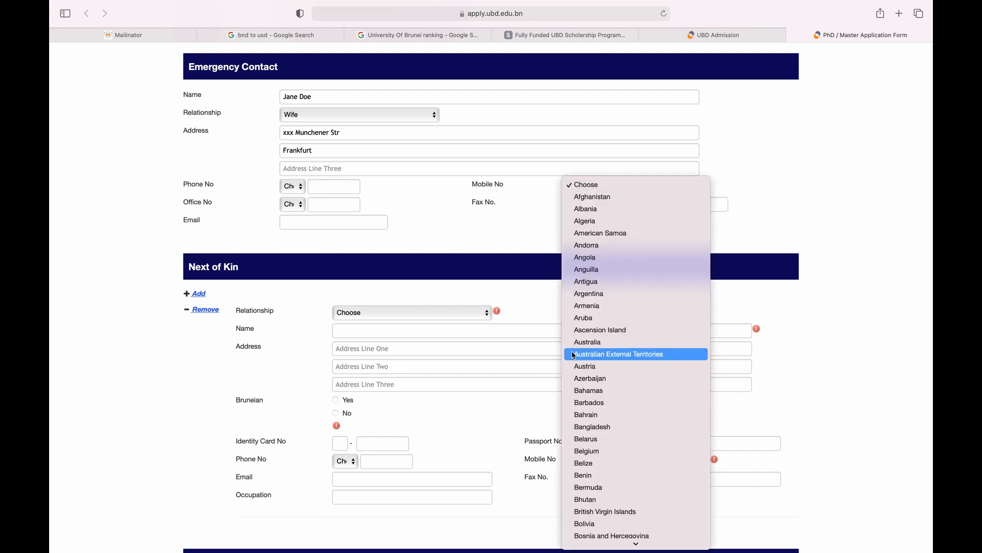
text(ger)
key(Return)
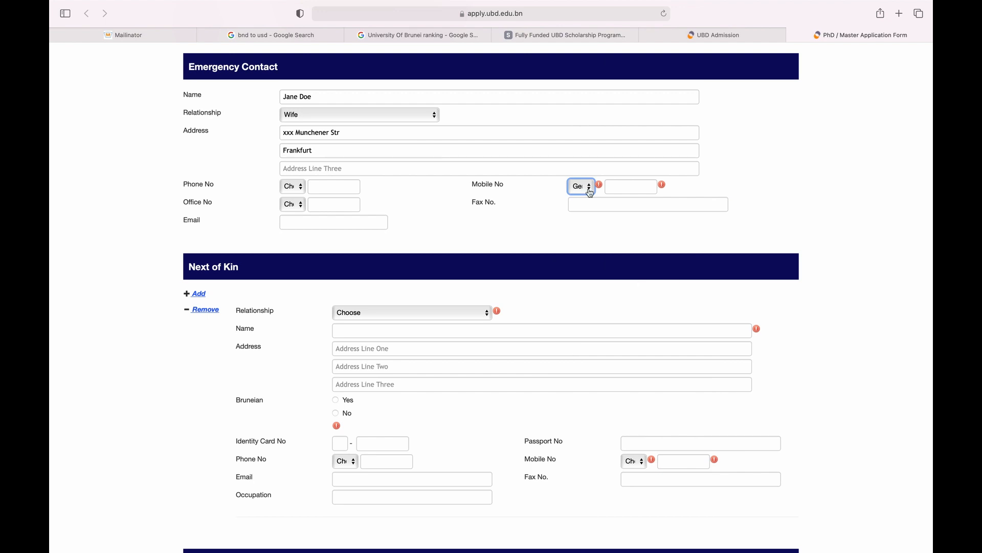
click(623, 187)
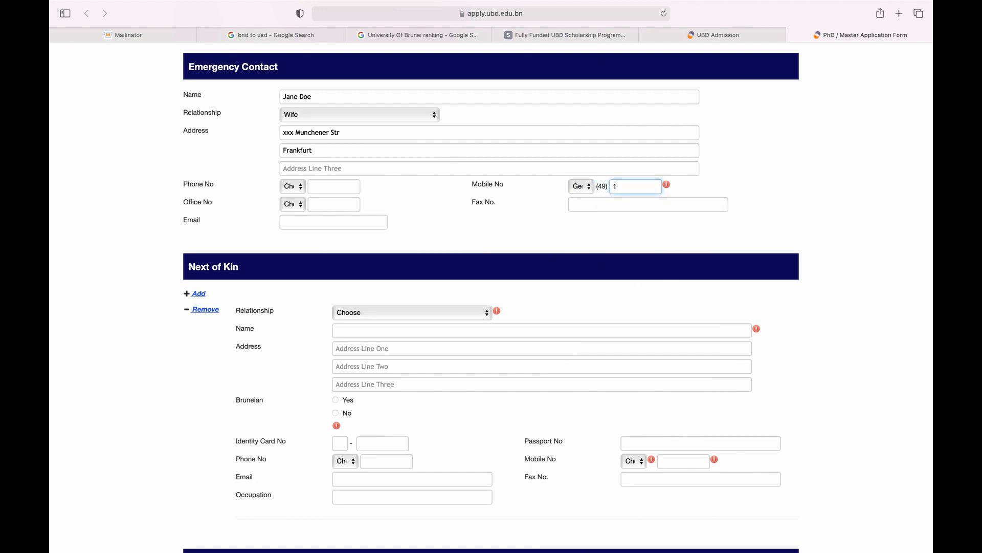
scroll(414, 236, down, 3)
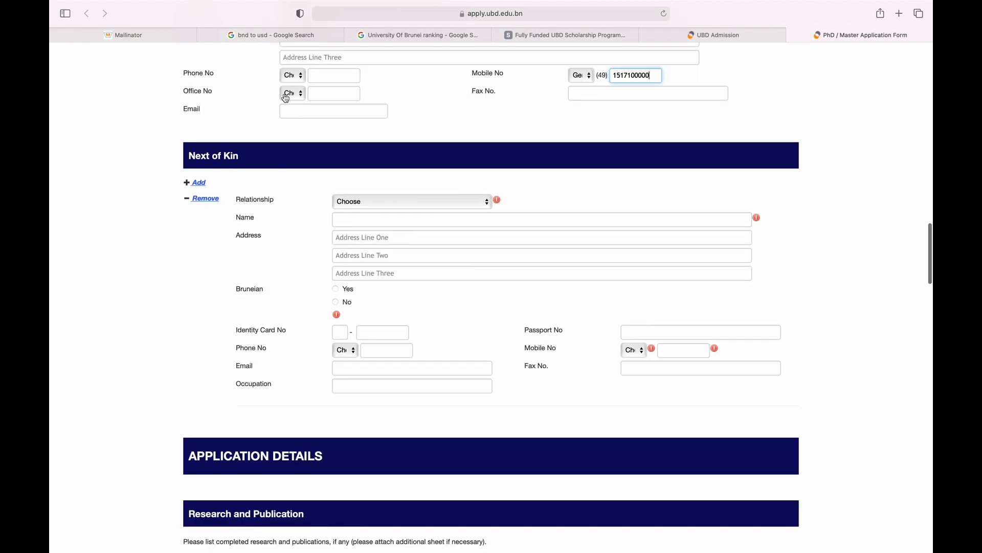
scroll(407, 283, down, 2)
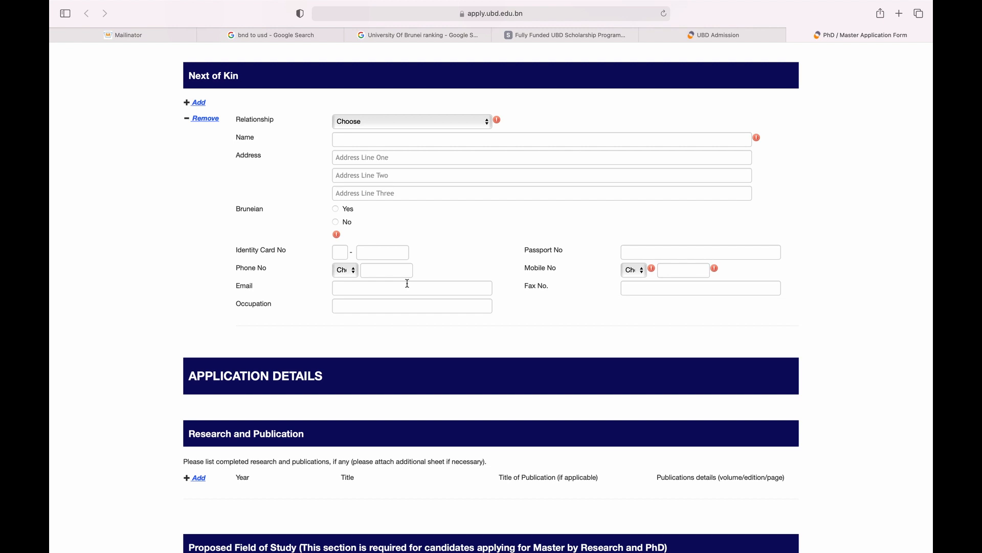
Set the next of kin relationship to Wife and enter her name.
click(471, 124)
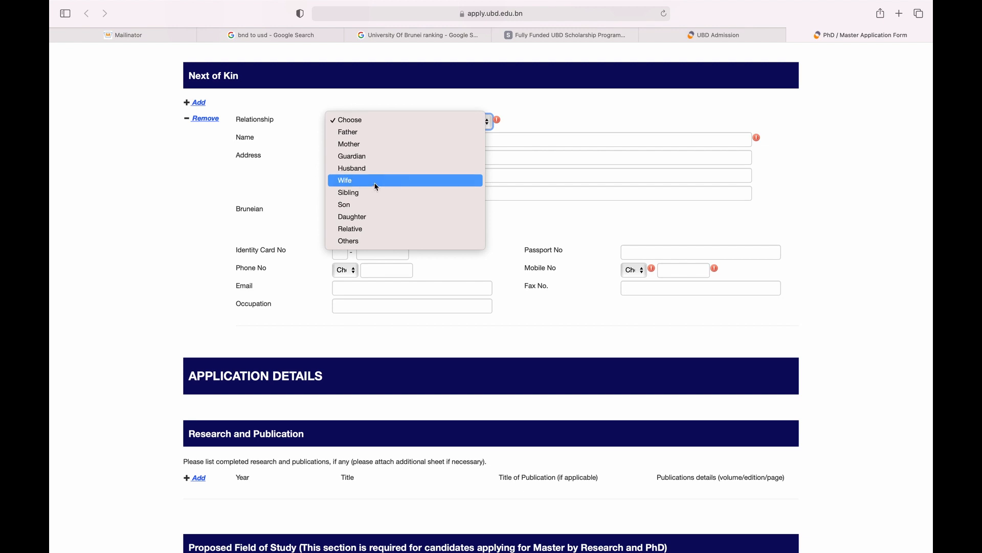
click(376, 180)
click(376, 140)
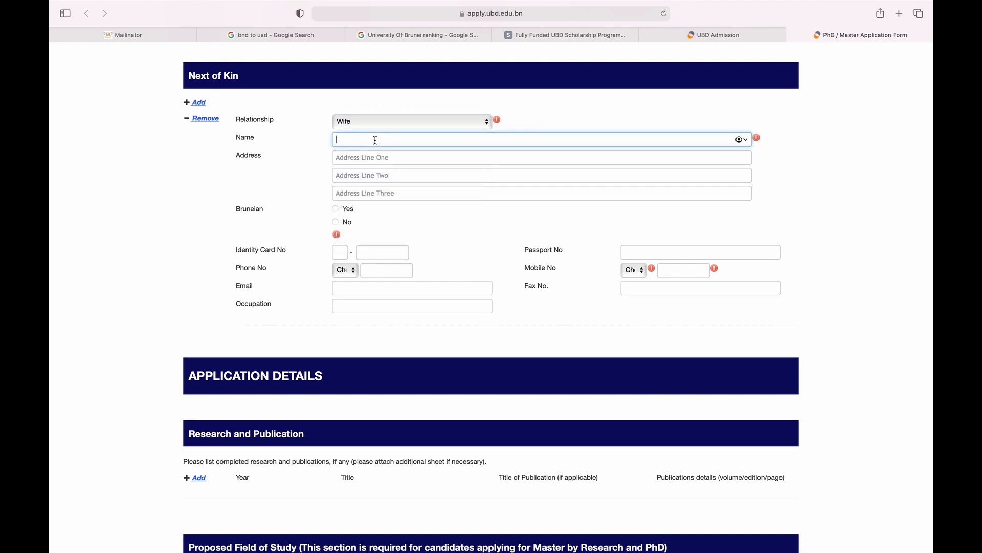
text(M)
key(BackSpace)
text(Jane Dos)
key(Tab)
key(Tab)
key(Tab)
key(Tab)
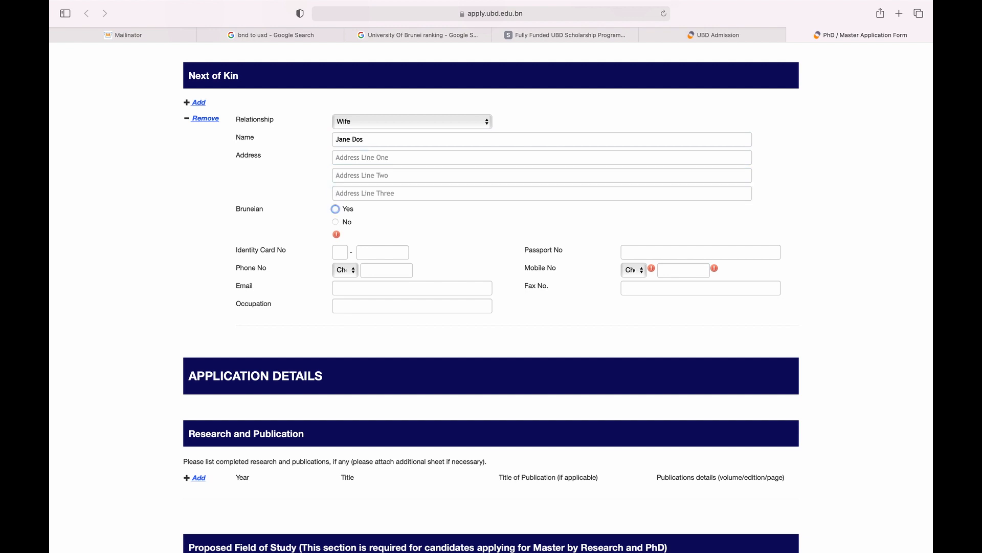
Mark the next of kin as not Bruneian and enter the wife's passport number.
click(237, 209)
click(338, 224)
scroll(270, 248, down, 3)
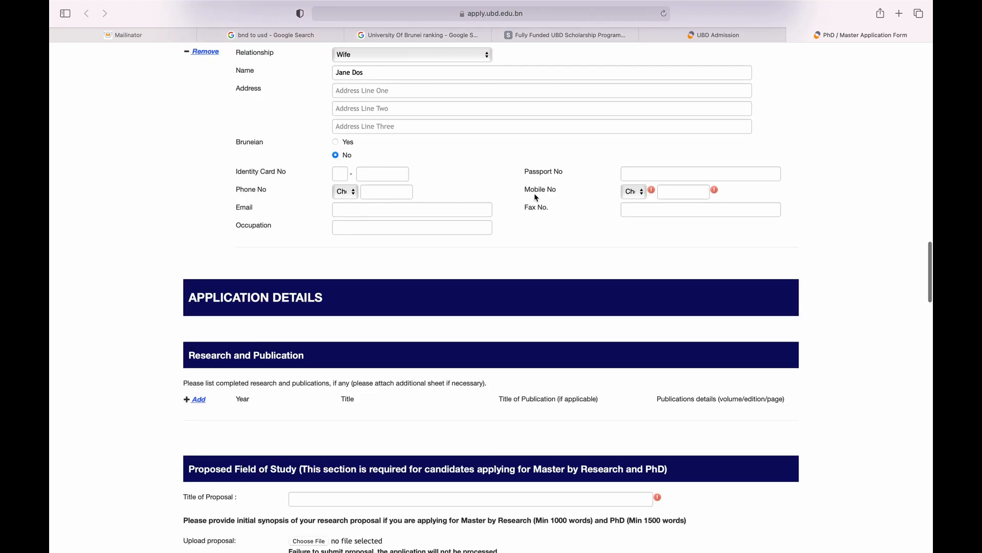
click(663, 176)
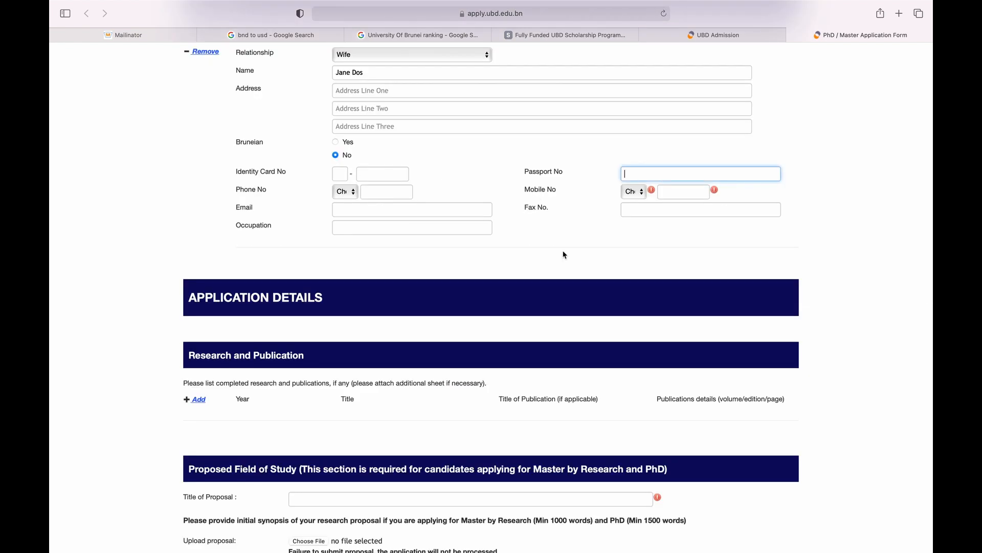
click(538, 174)
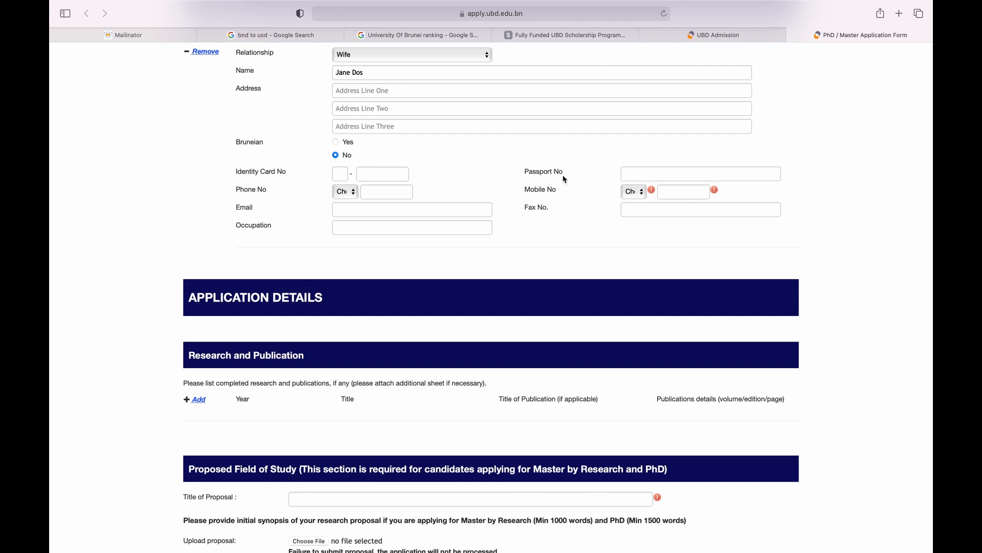
click(646, 174)
text(BT99999999)
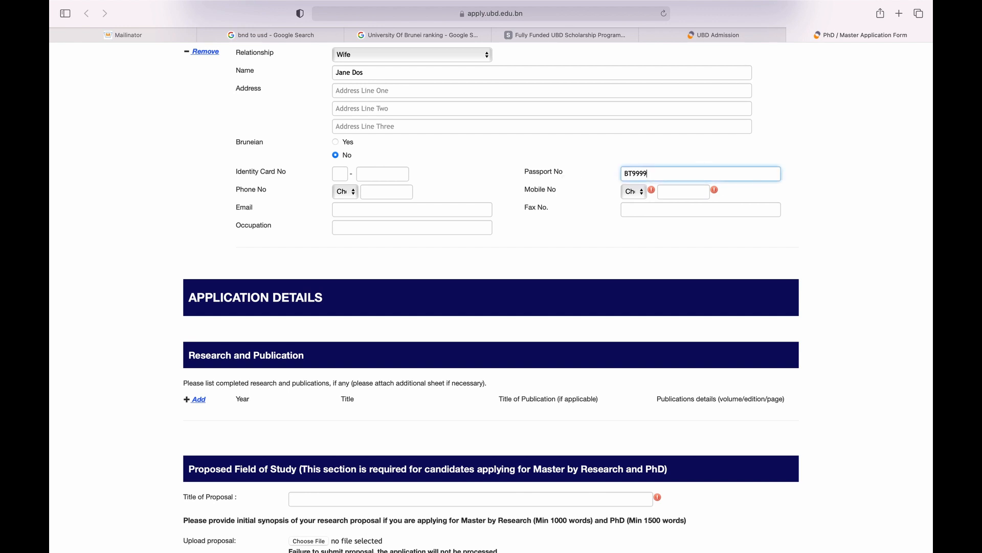
Set the wife's mobile country code to Germany (49) and enter the mobile number.
click(635, 191)
key(g)
key(e)
key(r)
key(Return)
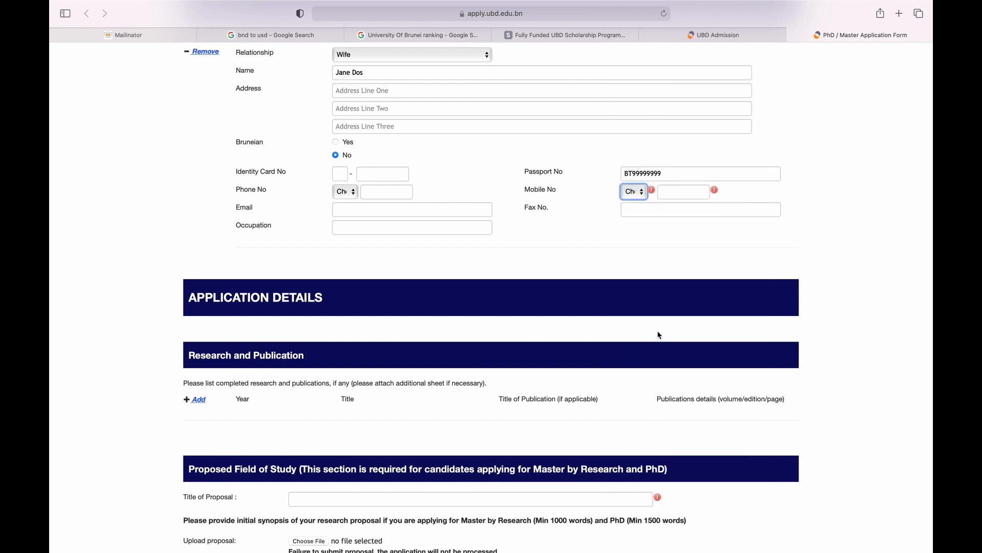
key(Tab)
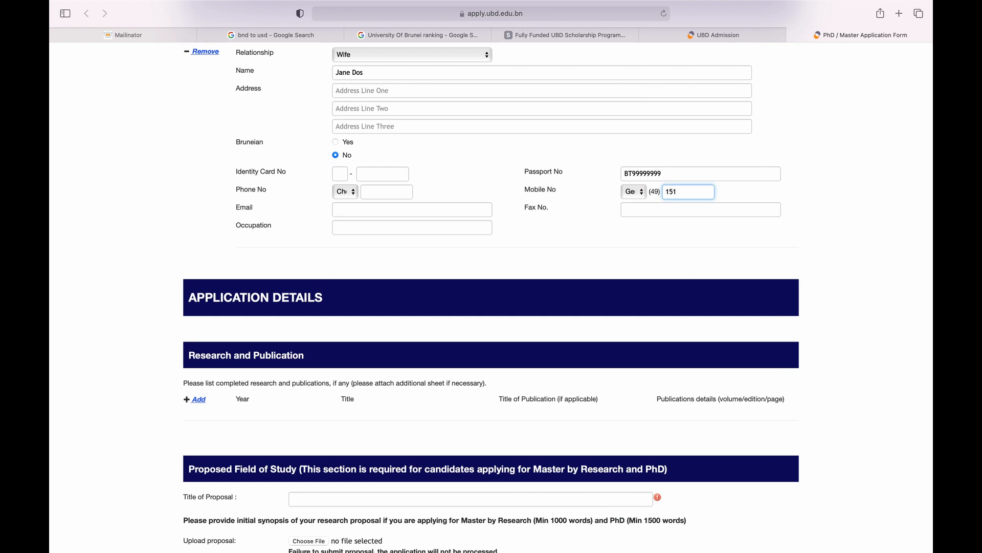
scroll(510, 331, down, 5)
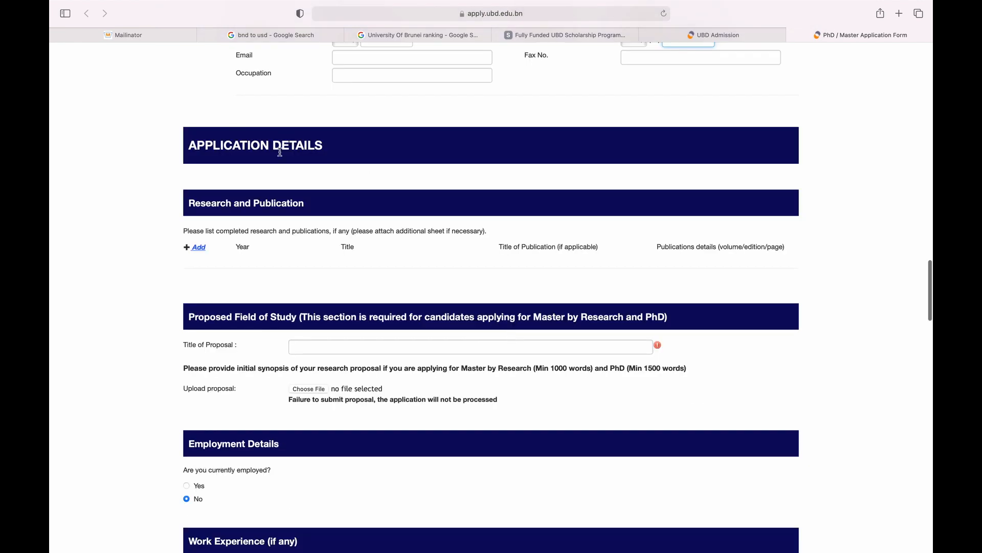
scroll(255, 162, down, 2)
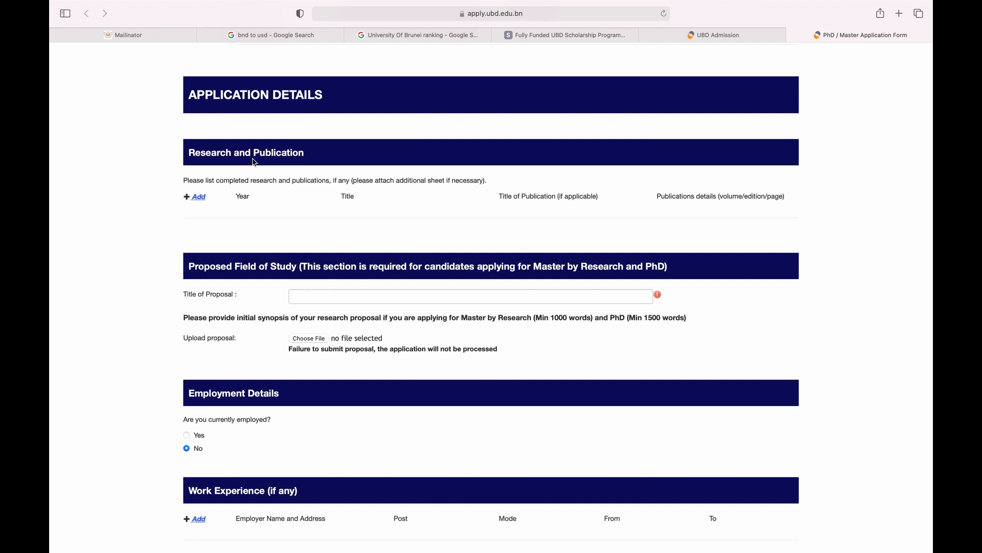
scroll(174, 142, down, 3)
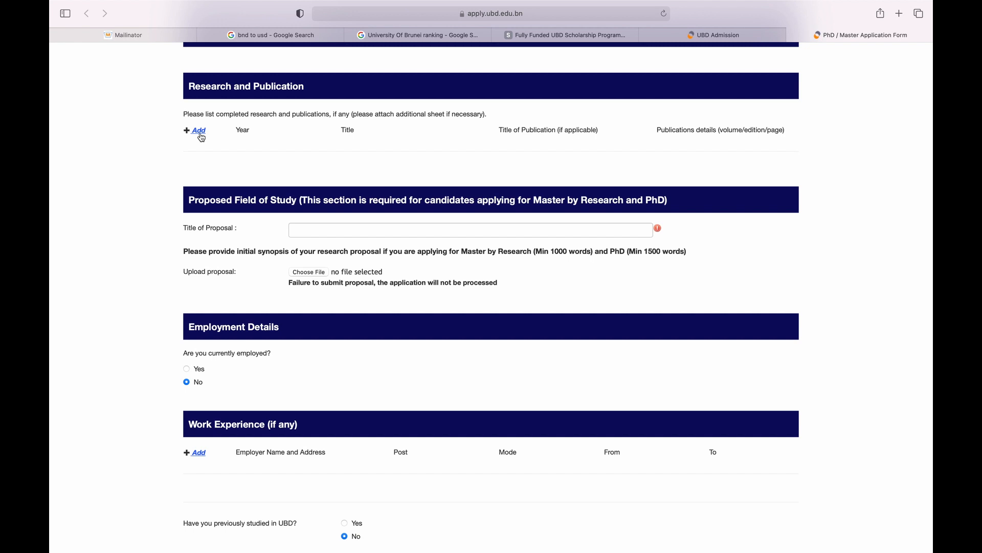
Add a publication row with year 2020 and publication title BJIT.
click(200, 134)
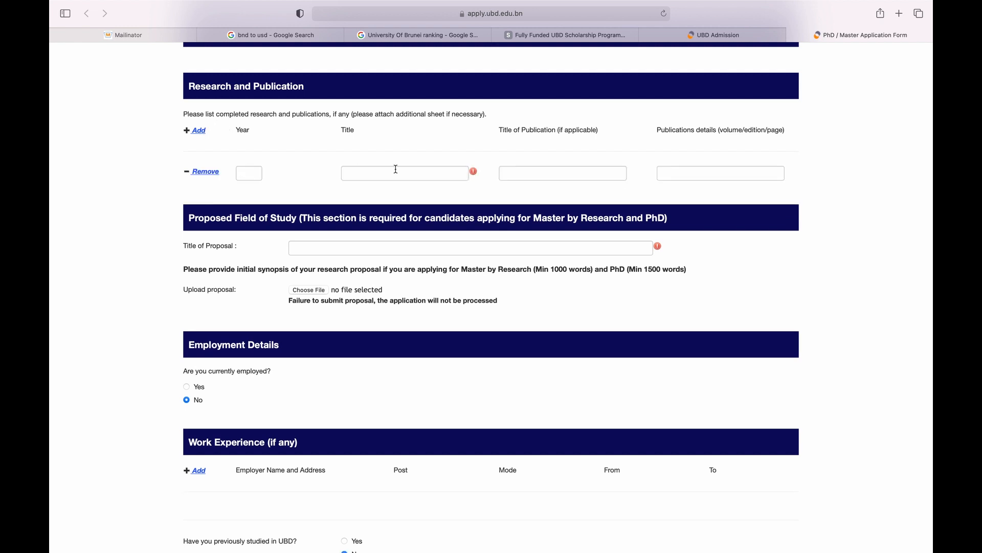
click(252, 174)
text(202)
key(BackSpace)
text(20)
key(Tab)
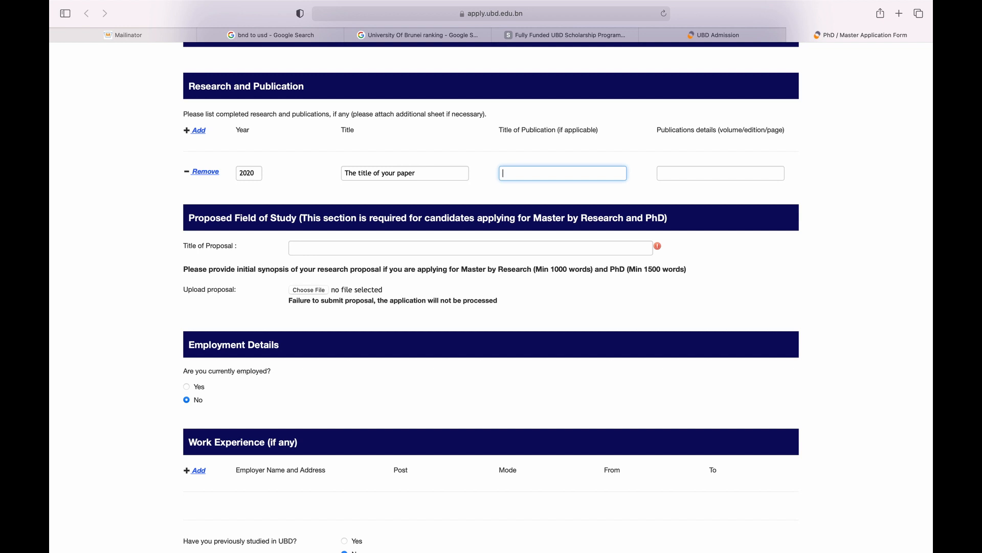
text(BJIT)
key(Tab)
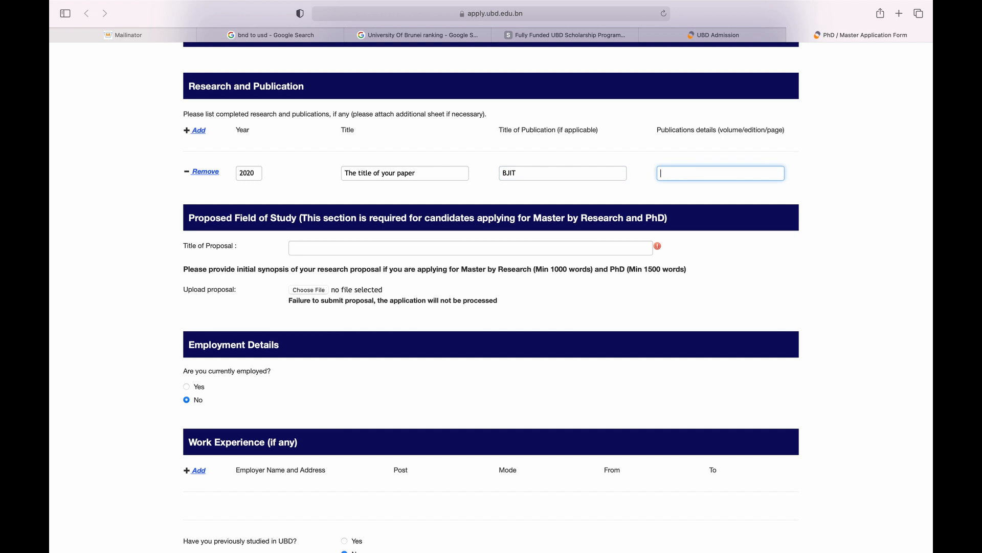
Enter the publication details 'vol 21 no 1 Page 123'.
click(251, 173)
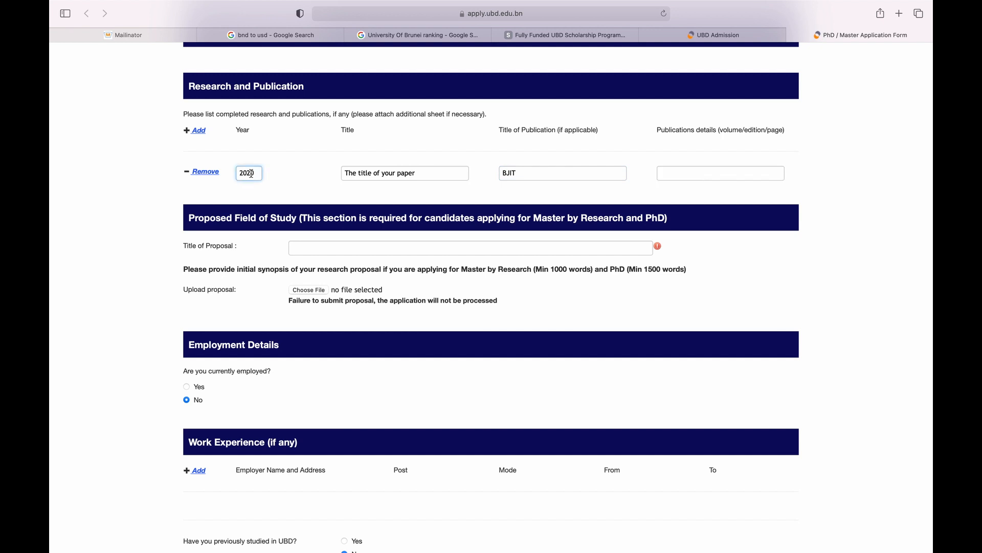
click(678, 174)
text(21)
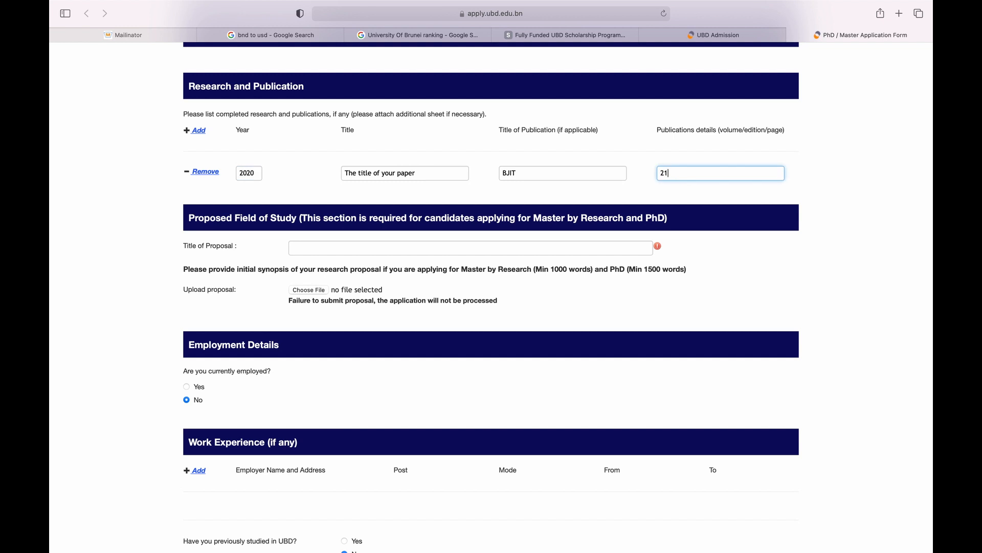
text(/)
key(BackSpace)
key(BackSpace)
text(vol 21 no 1 Page 123)
click(159, 181)
scroll(158, 182, down, 1)
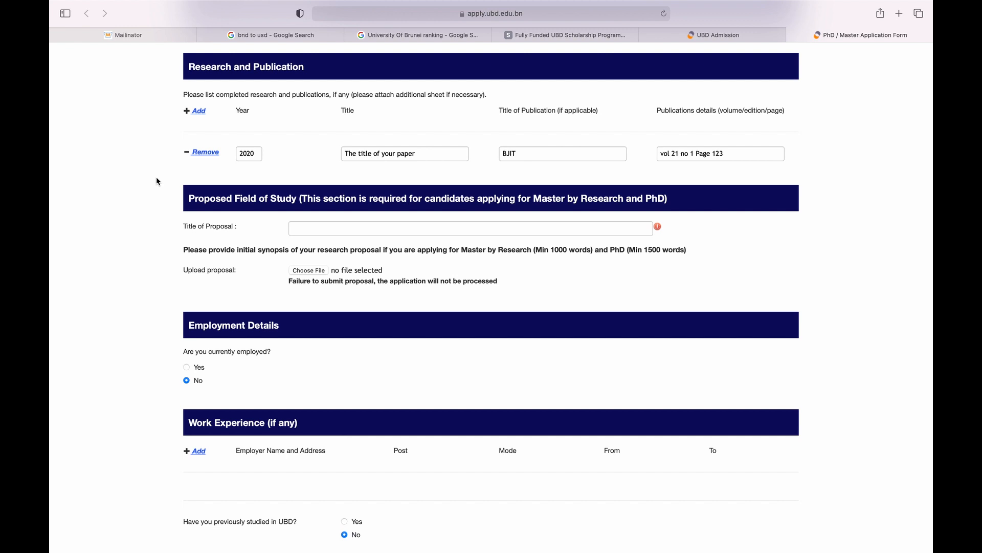
scroll(149, 206, down, 3)
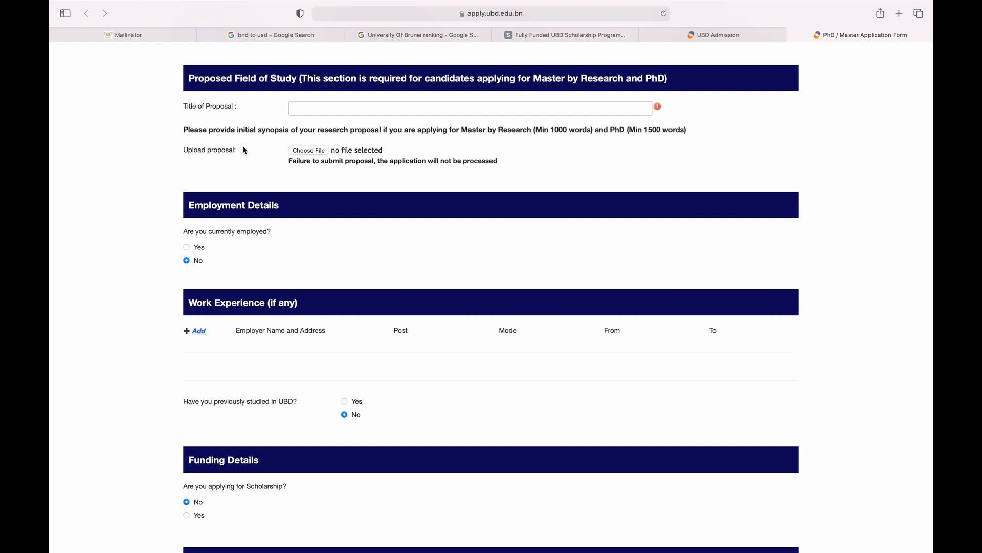
Enter the proposal title 'This would be the title of the proposal'.
click(374, 110)
text(This would be the title of the proposal)
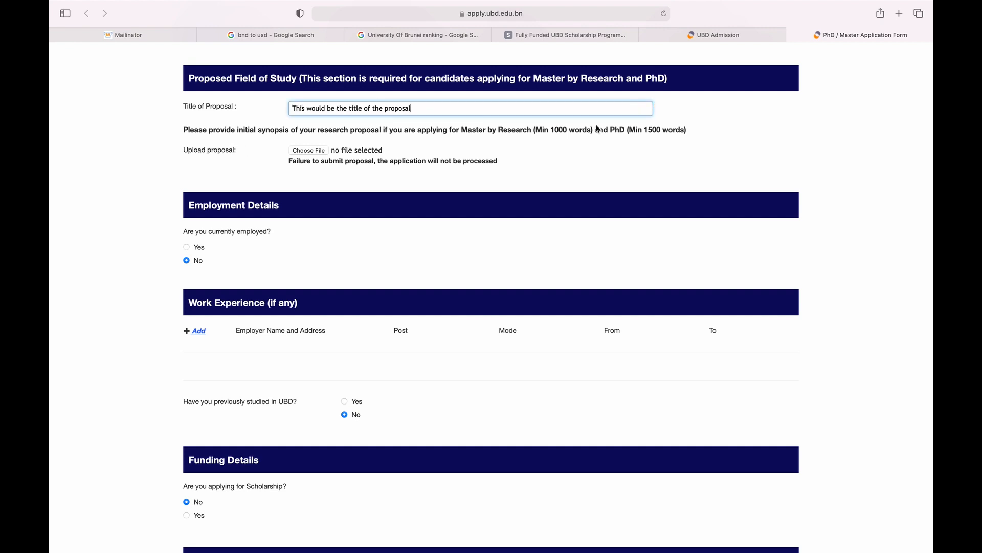
click(455, 183)
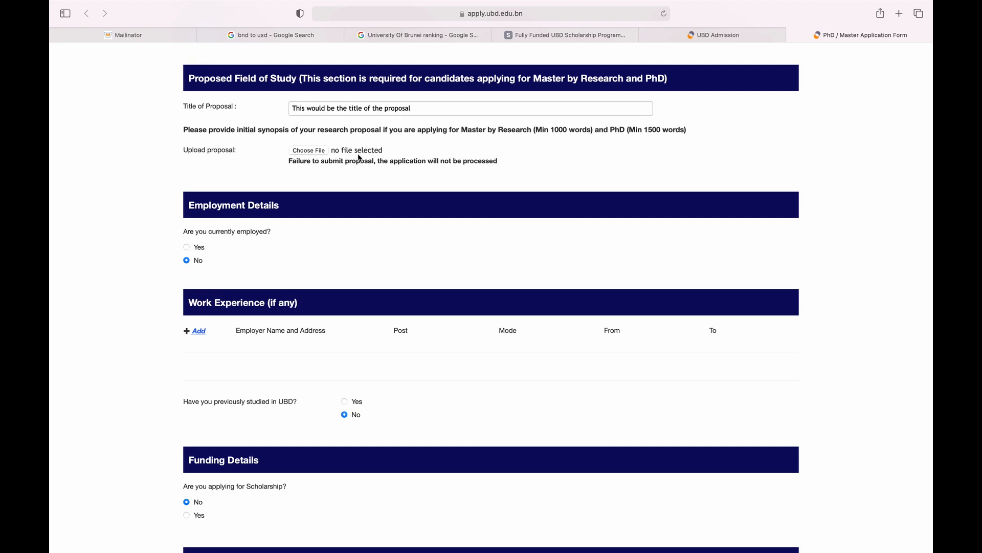
scroll(378, 153, down, 1)
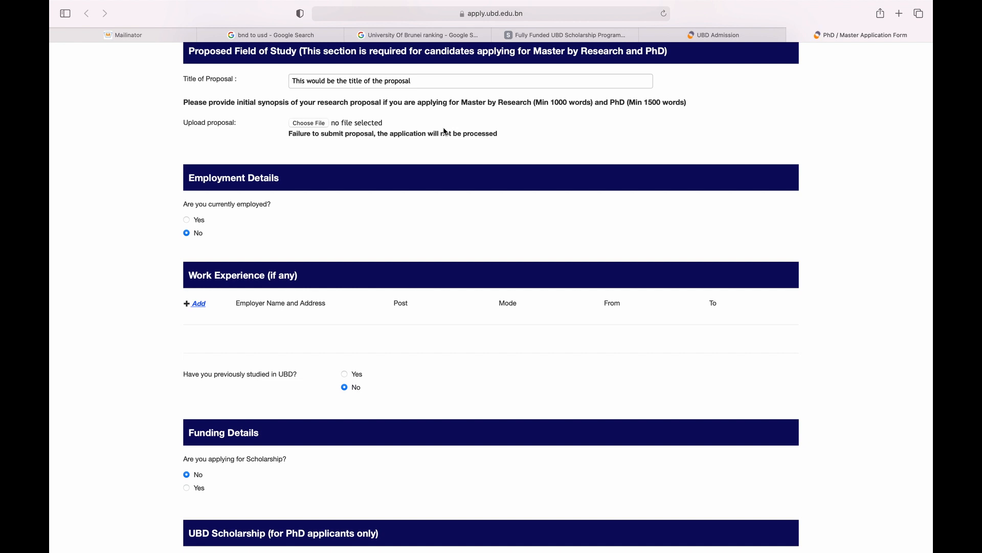
scroll(332, 184, down, 3)
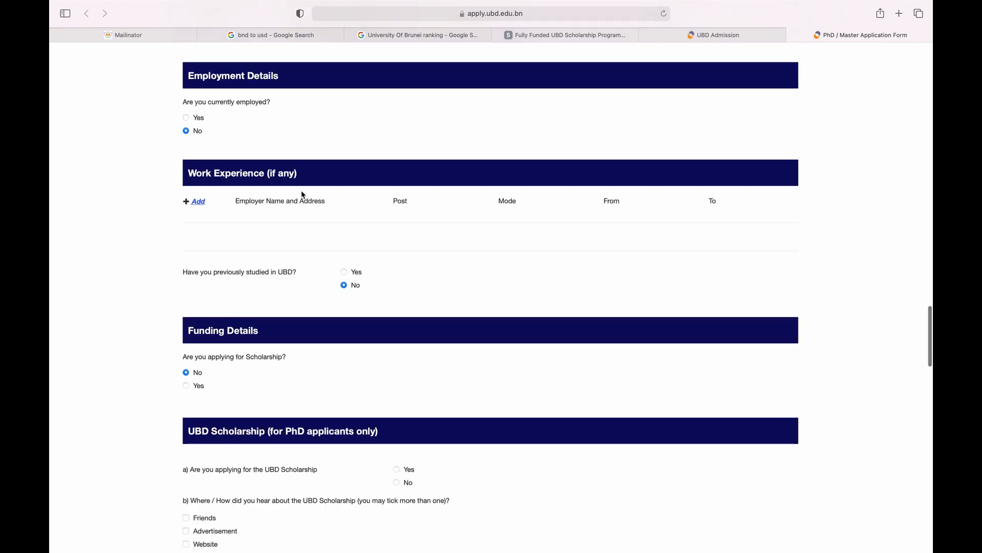
Answer No to currently being employed.
click(186, 131)
scroll(240, 186, down, 3)
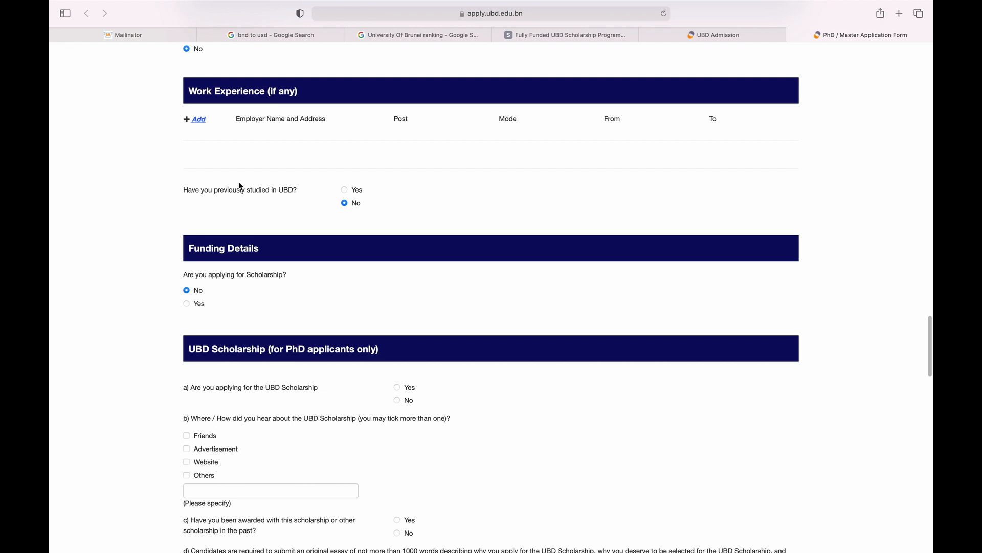
scroll(240, 186, down, 1)
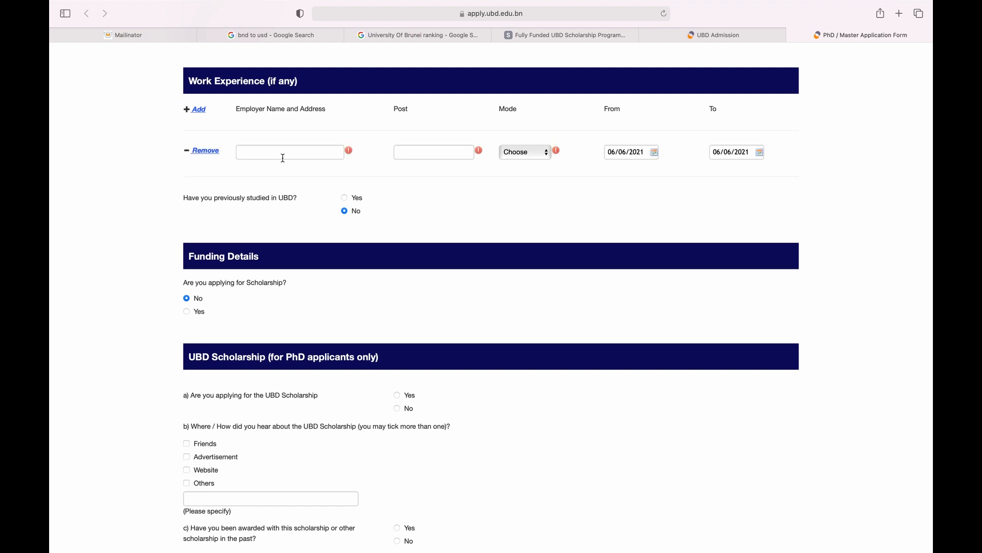
Add a full-time work experience row for ABC, Germany, from 01/06/2021 to 06/06/2021.
click(283, 156)
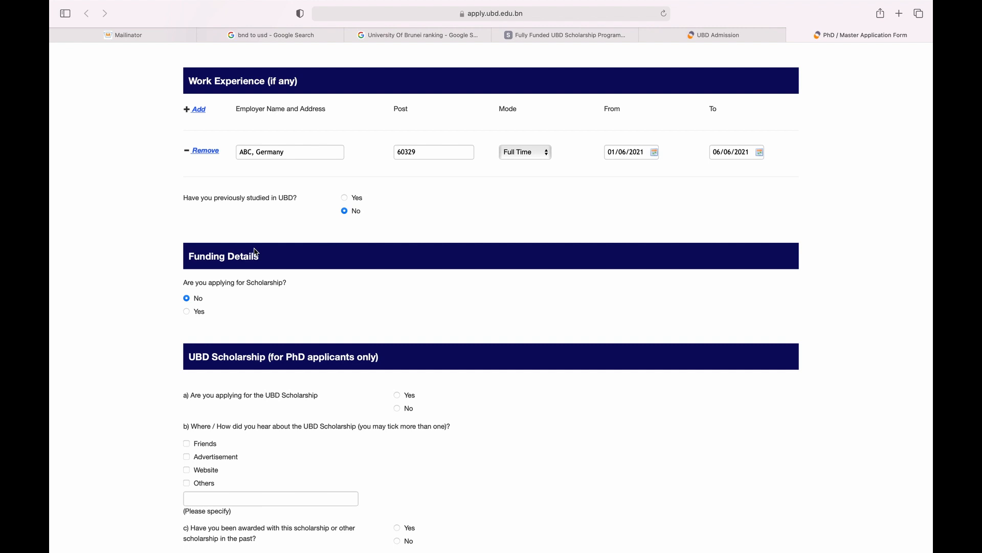
scroll(254, 248, down, 3)
scroll(255, 248, down, 1)
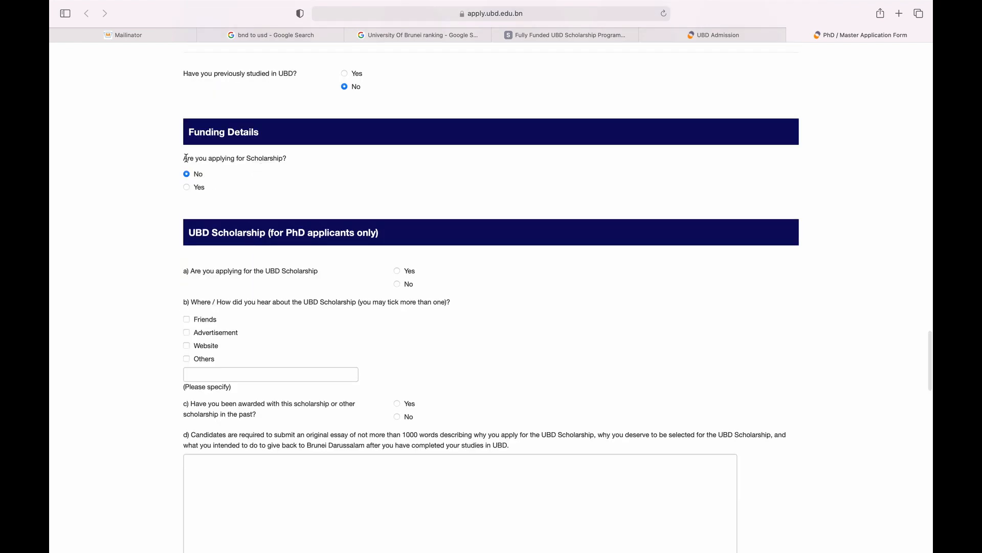
drag(184, 158, 285, 161)
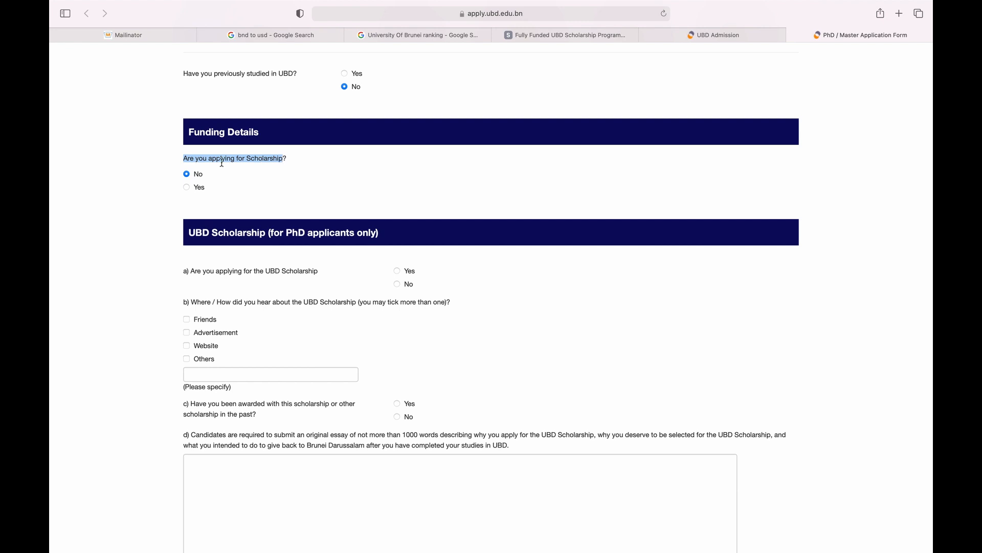
Answer Yes to scholarship with scheme 'UDB Scholarship Program', and No to past awards.
click(201, 189)
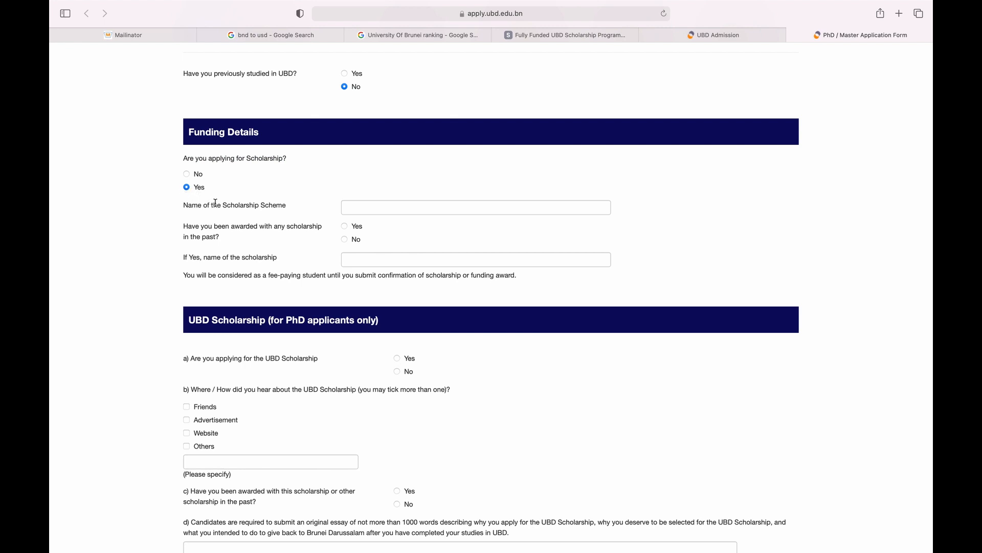
click(353, 203)
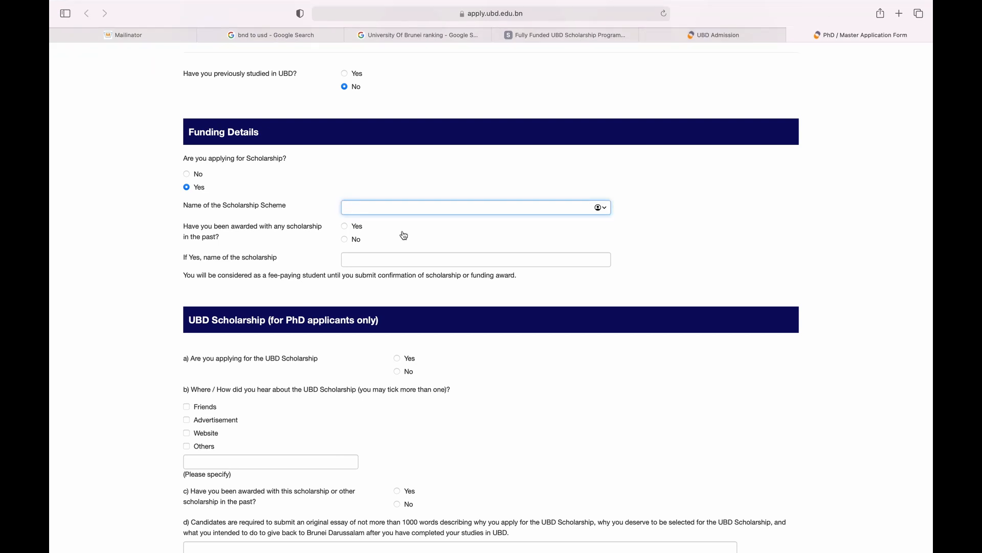
text(UDB Scholarshop)
key(BackSpace)
key(BackSpace)
key(BackSpace)
text(ip Program)
click(352, 239)
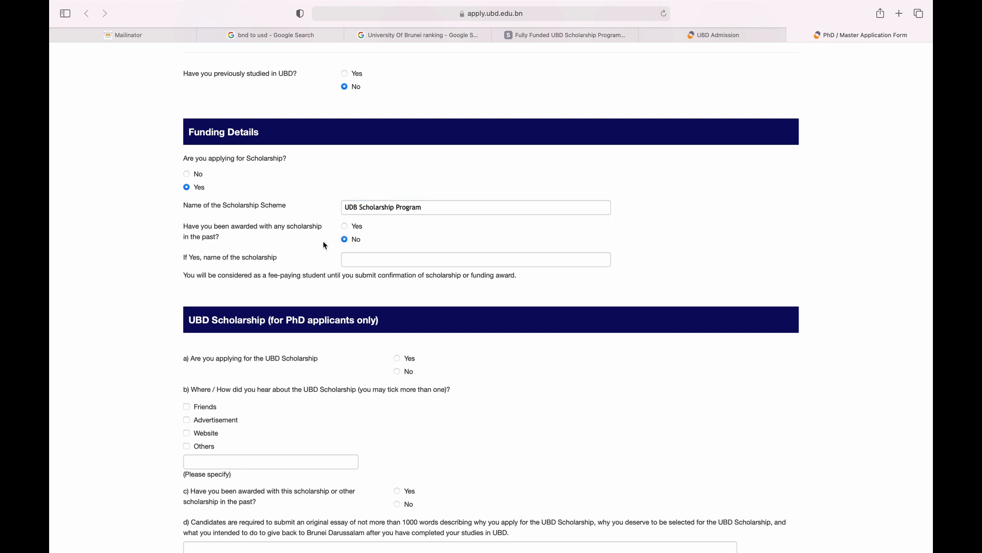
scroll(314, 286, down, 3)
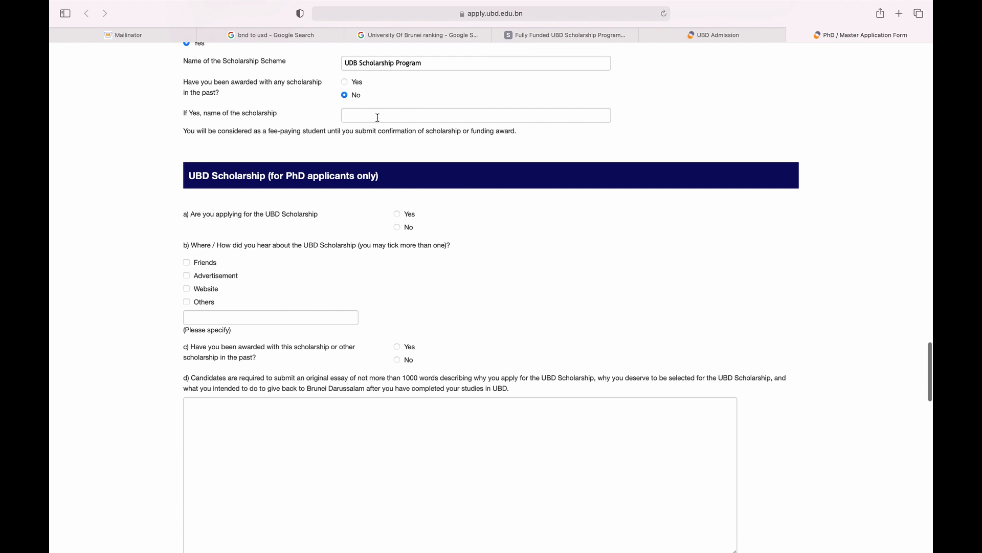
scroll(401, 116, down, 2)
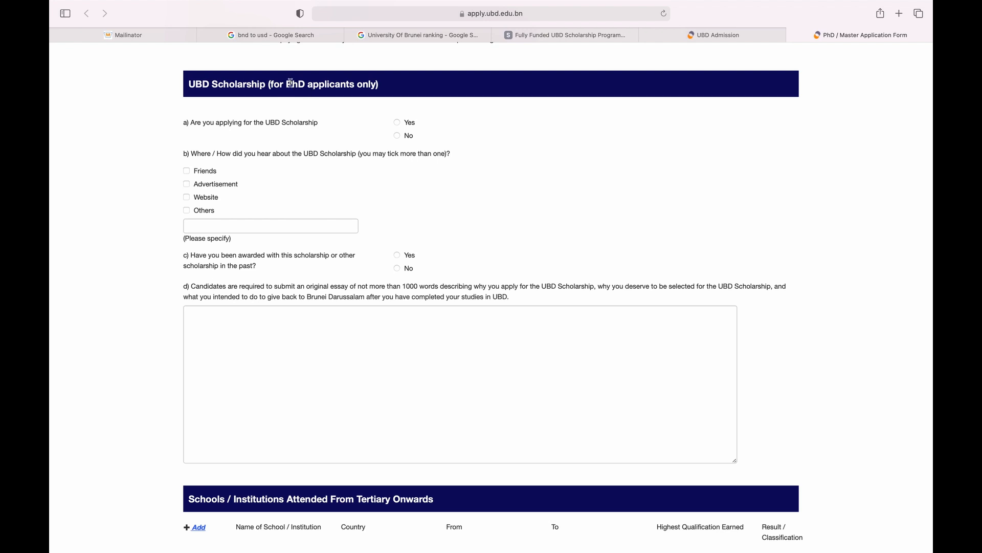
Answer Yes to applying for the UBD Scholarship.
drag(275, 84, 387, 91)
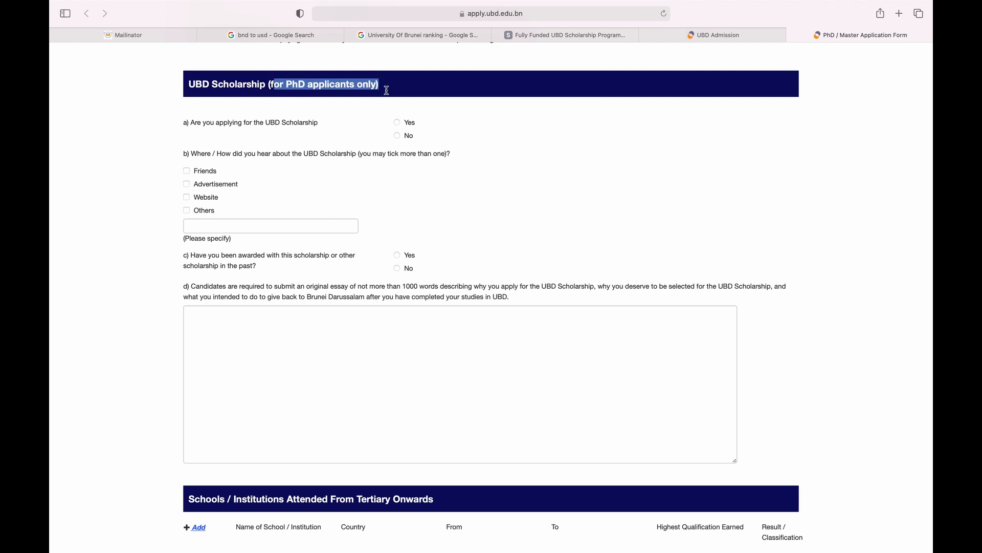
click(177, 121)
click(397, 122)
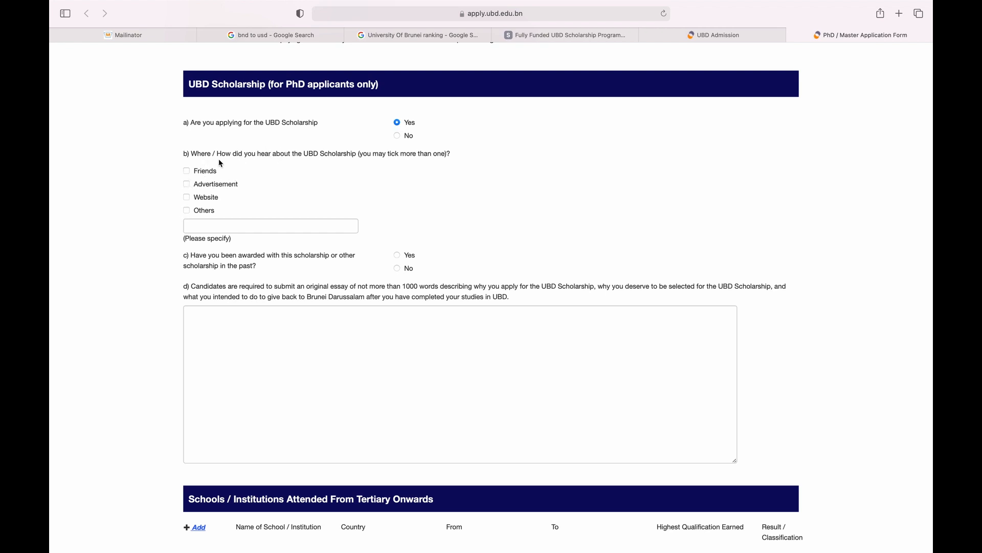
Tick Website and Others (scholarshipunion.com) as sources, and answer No to past scholarship awards.
click(187, 197)
click(187, 210)
click(194, 221)
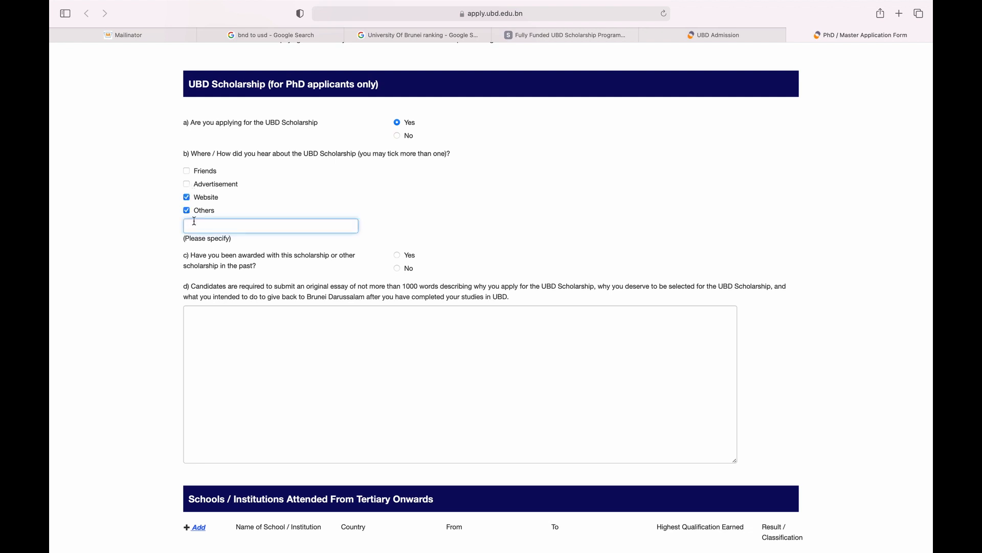
text(scho)
text(larshipunion.com)
click(113, 230)
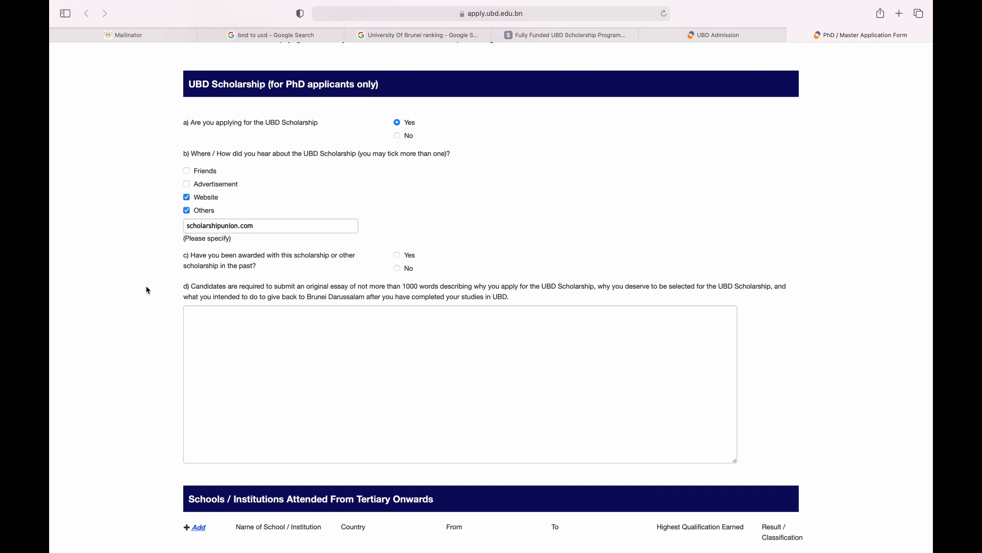
scroll(147, 289, down, 2)
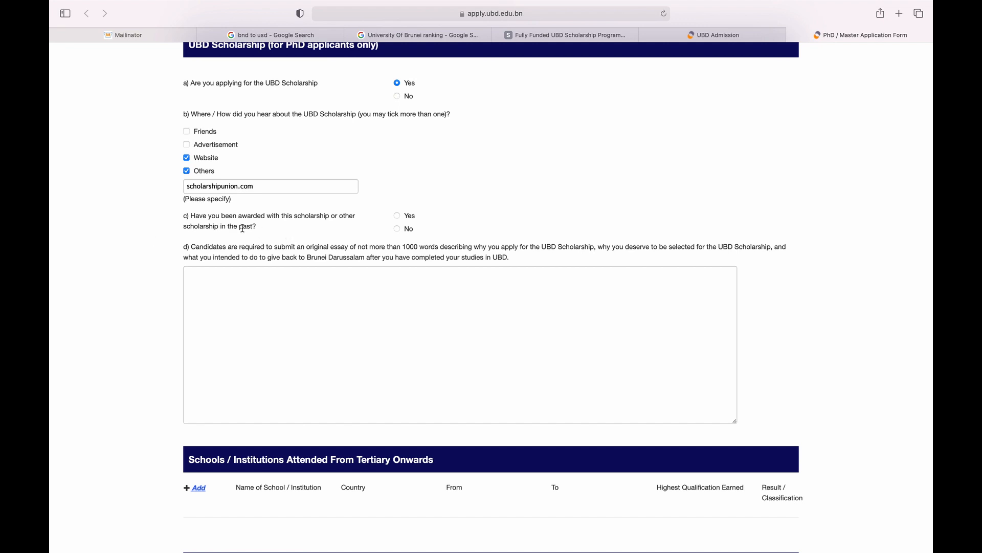
click(397, 229)
Highlight parts of the scholarship essay instructions while reading them.
scroll(220, 266, down, 2)
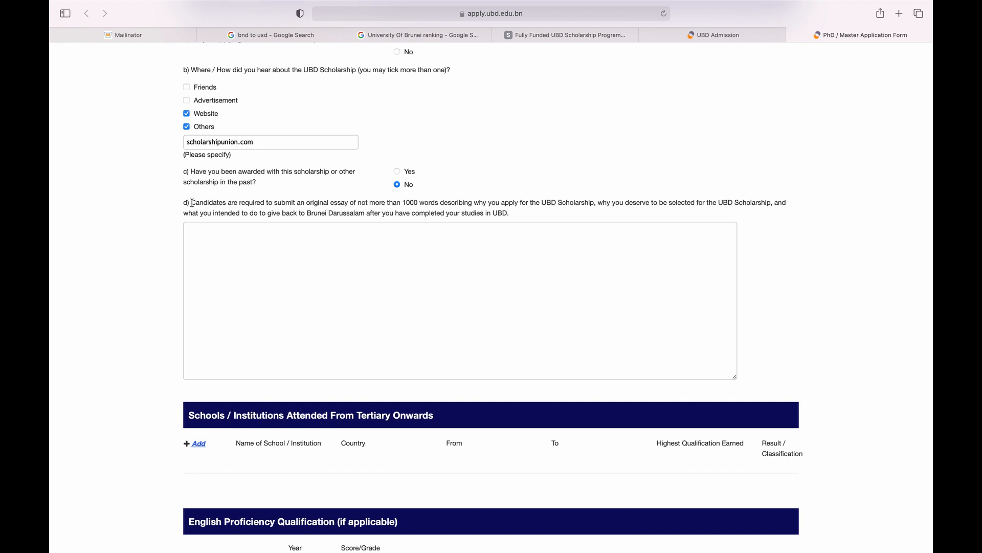
drag(193, 202, 348, 203)
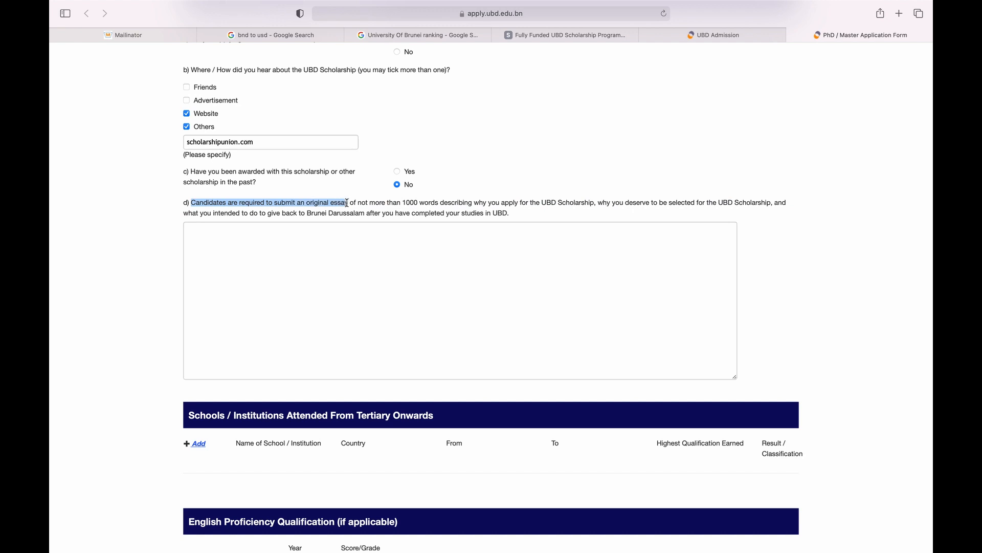
click(601, 203)
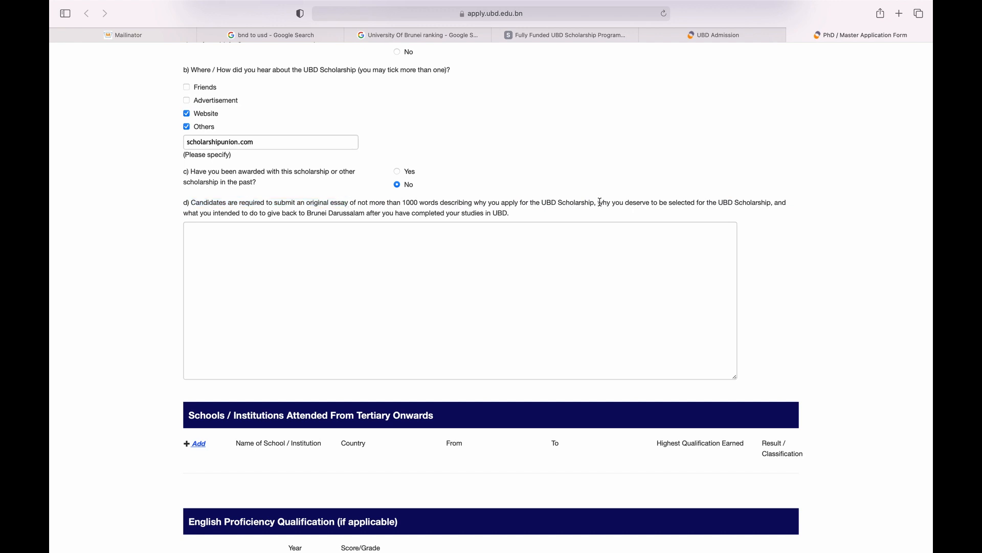
drag(602, 203, 766, 203)
click(180, 220)
drag(184, 213, 298, 216)
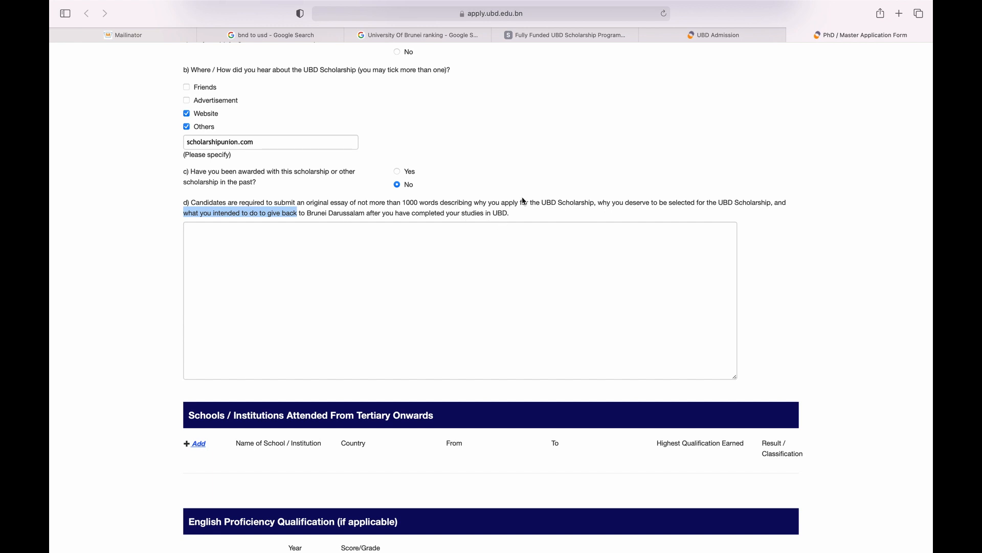
click(491, 249)
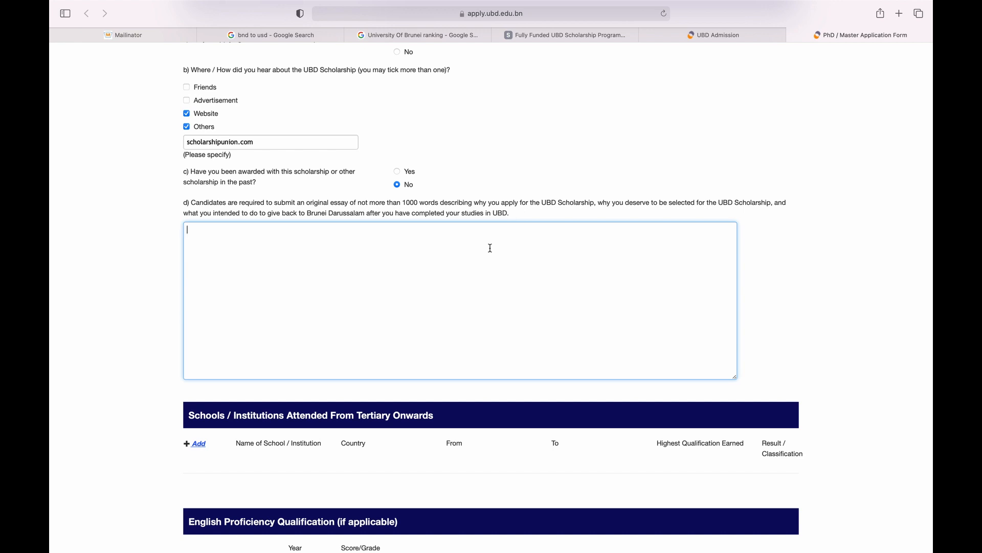
Place the cursor in the scholarship essay box.
scroll(490, 248, down, 5)
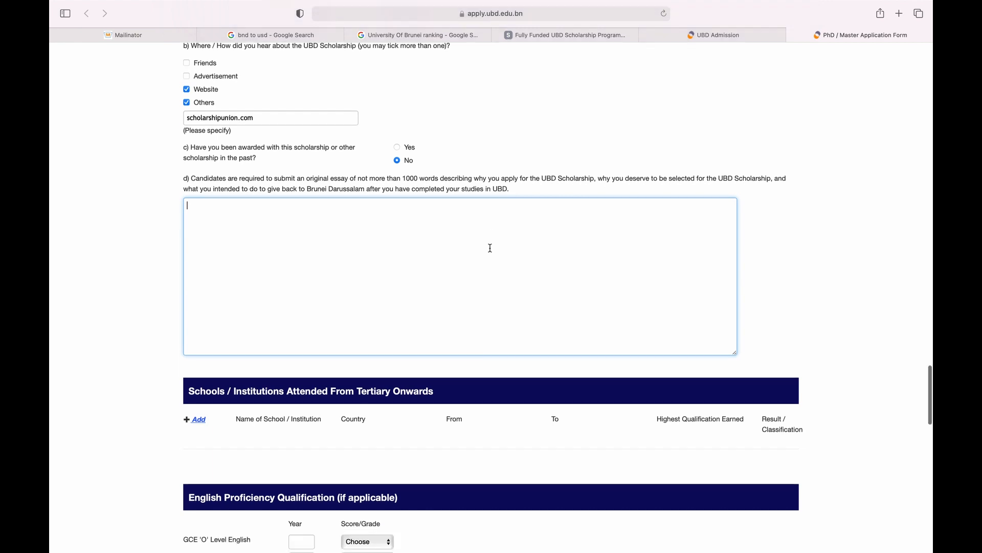
click(308, 147)
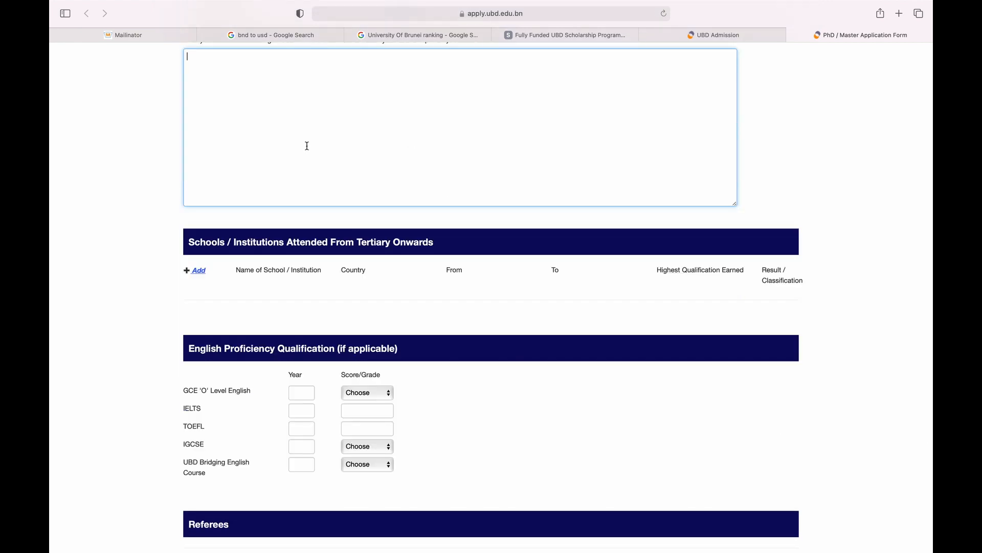
scroll(307, 146, up, 4)
scroll(137, 164, down, 8)
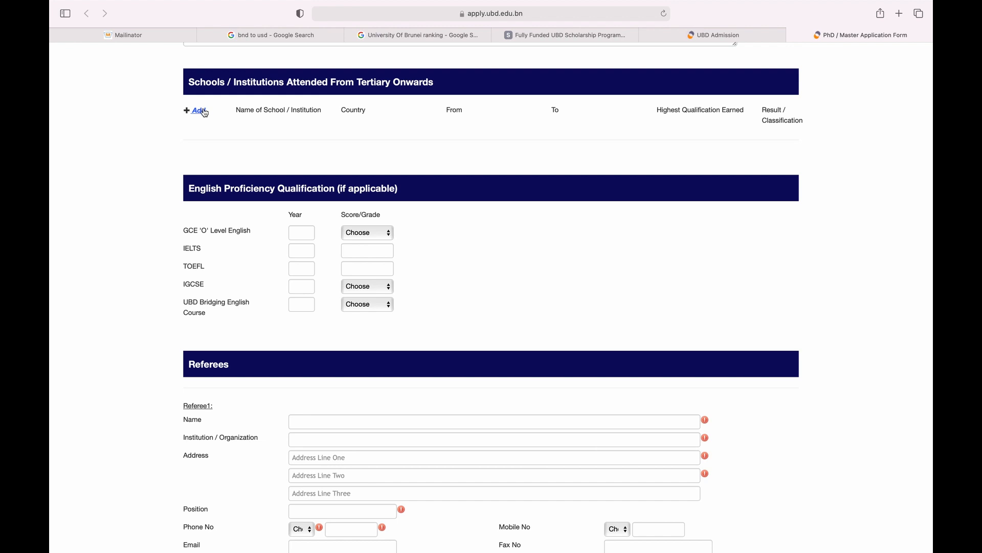
Add a tertiary school row named Masters with country MALAYSIA.
click(280, 161)
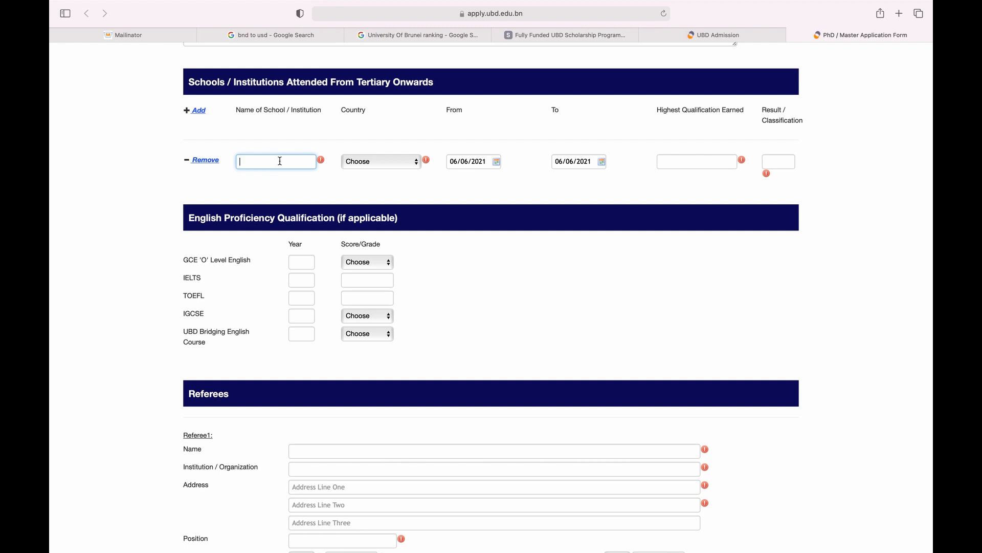
text(a)
key(BackSpace)
text(Masters)
click(398, 161)
text(malaysia)
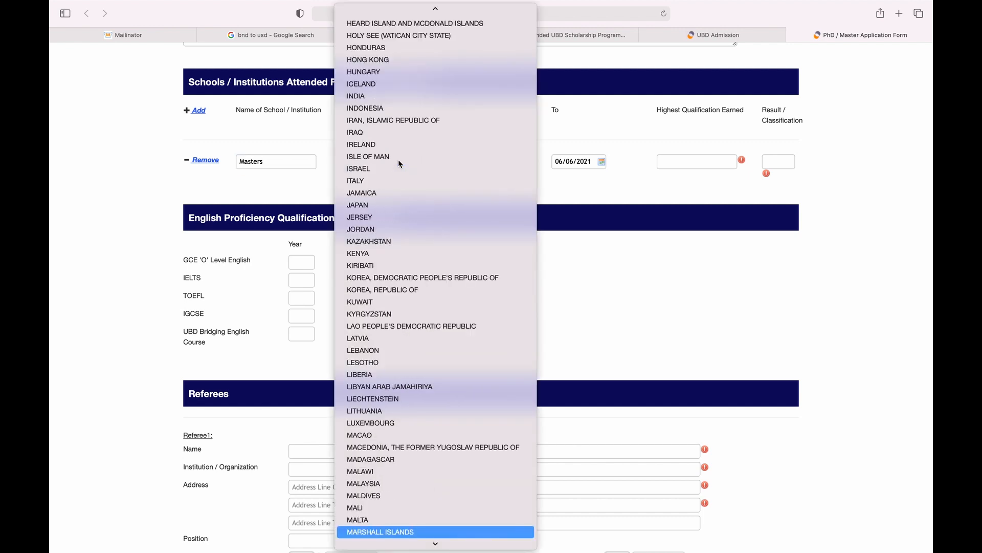
key(Return)
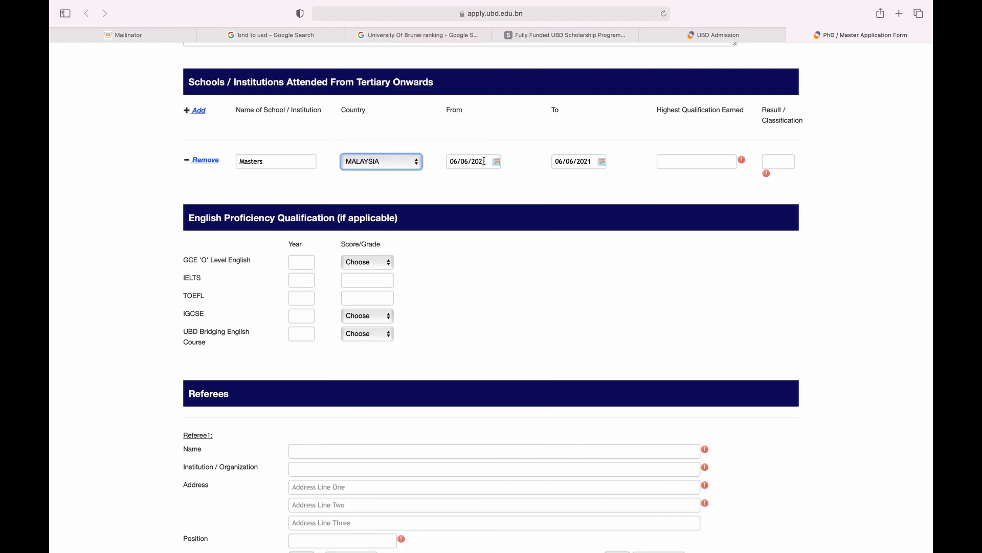
Enter highest qualification 3.2 and result A for the Masters row.
click(710, 166)
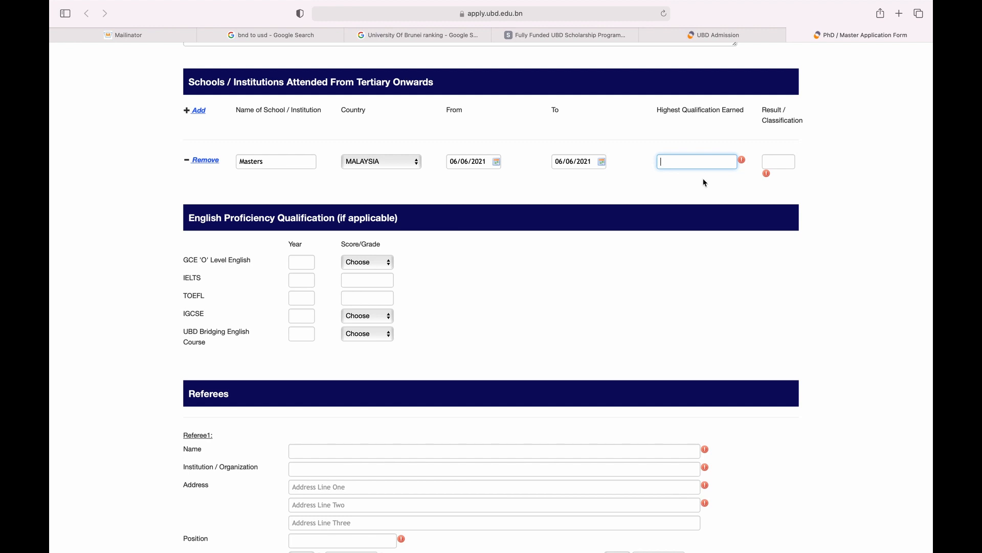
text(3.2)
click(782, 159)
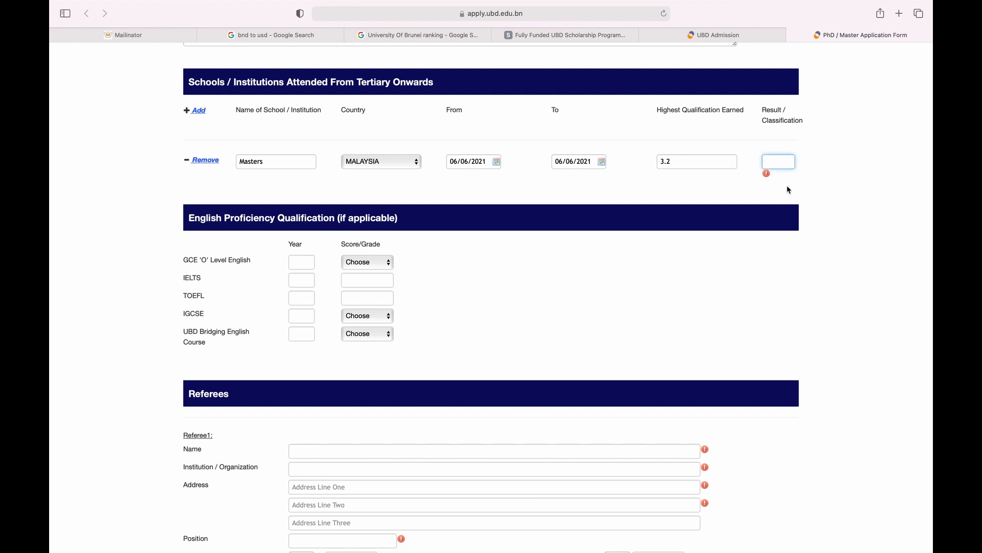
text(A)
click(811, 161)
Enter the first referee's full name, institution ABC, and address lines 'Address' and 'Address 2'.
scroll(767, 177, down, 2)
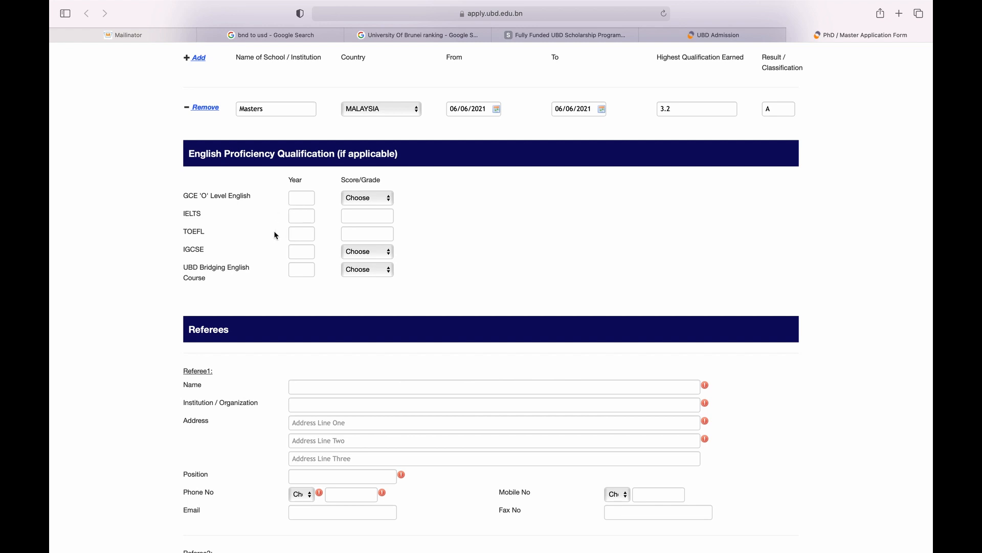
scroll(204, 154, down, 5)
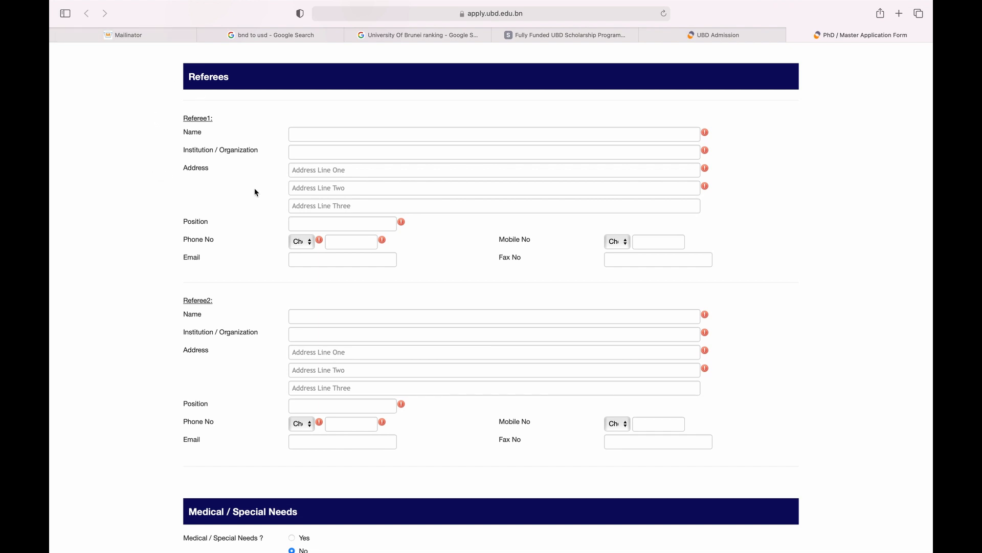
click(301, 135)
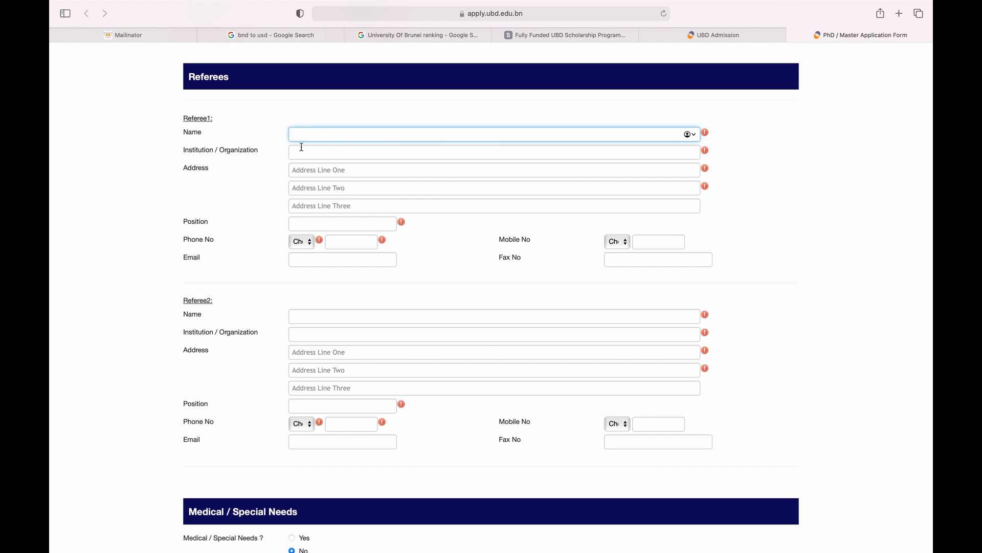
text(Jane Dox)
key(Tab)
text(ABC)
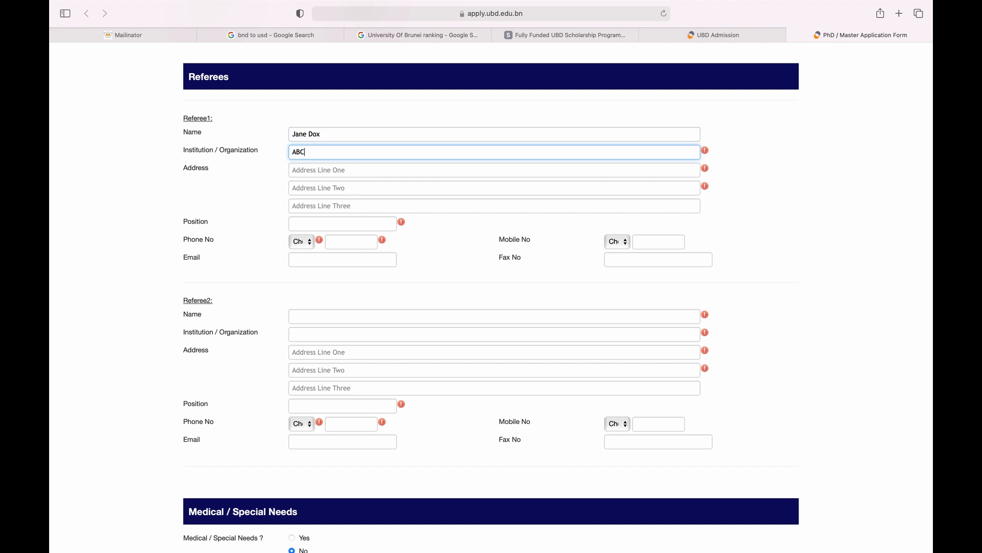
key(Tab)
text(Addres)
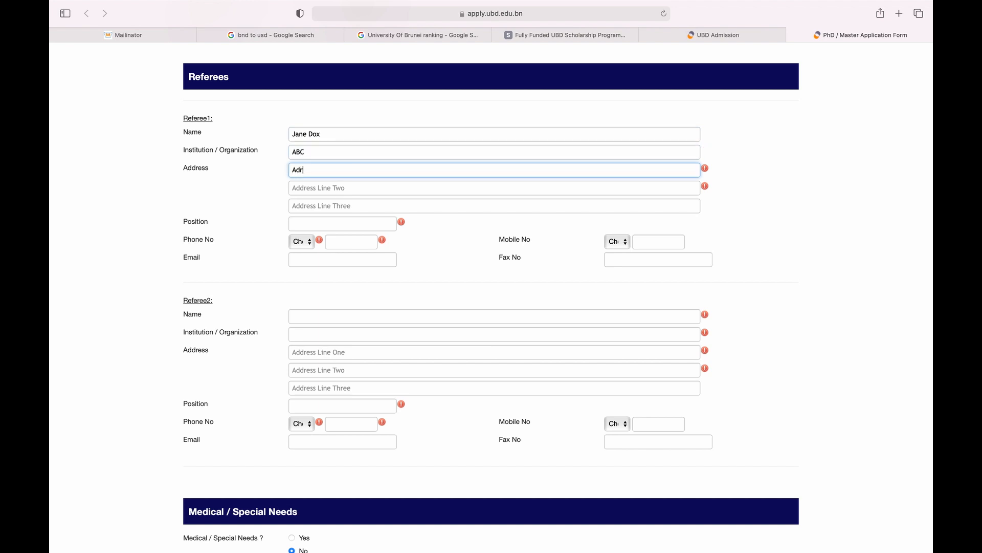
text(s)
key(Tab)
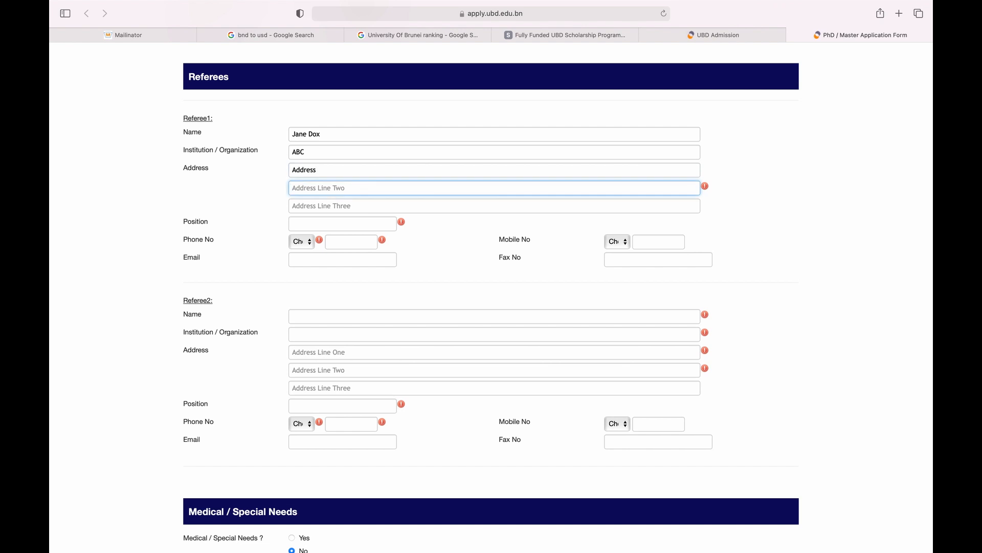
text(Address 2)
Set the referee's position to X and enter a Germany (49) phone number.
key(Tab)
key(Tab)
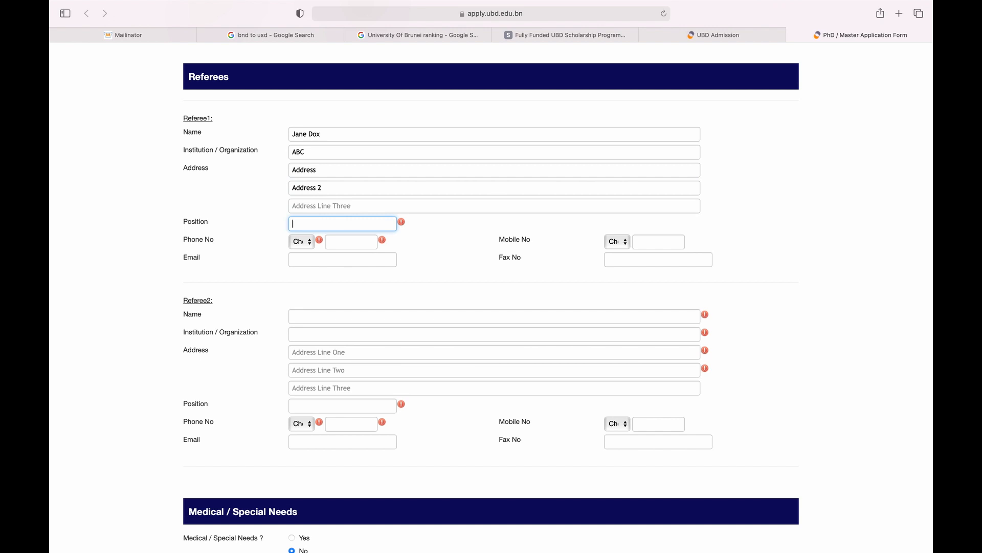
text(X)
key(Tab)
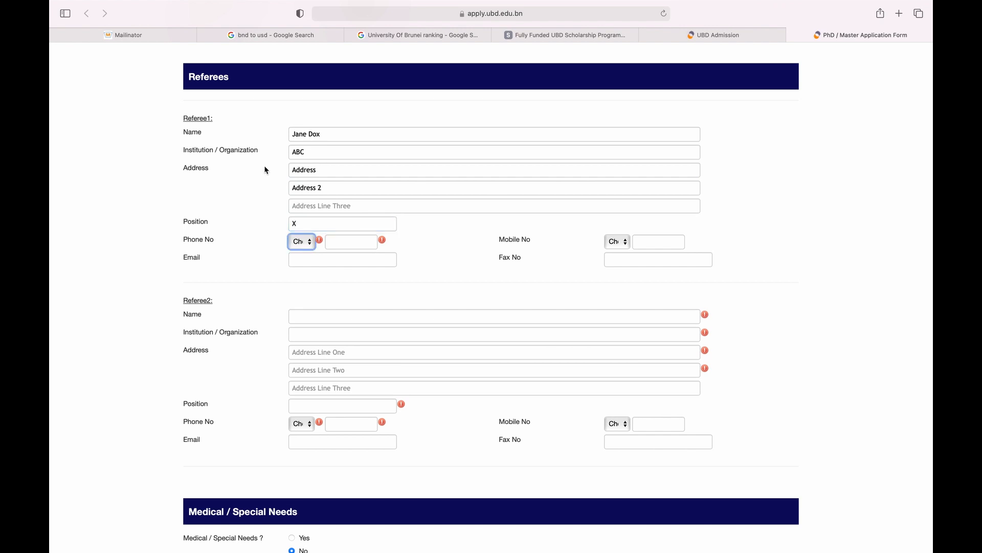
key(g)
key(e)
key(r)
key(Tab)
text(10101010000)
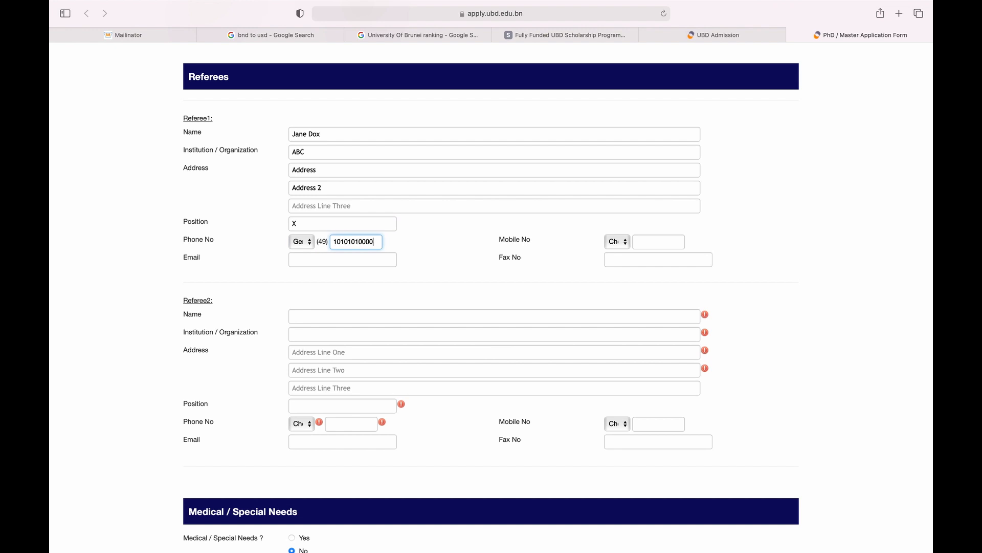
key(Tab)
scroll(358, 307, down, 1)
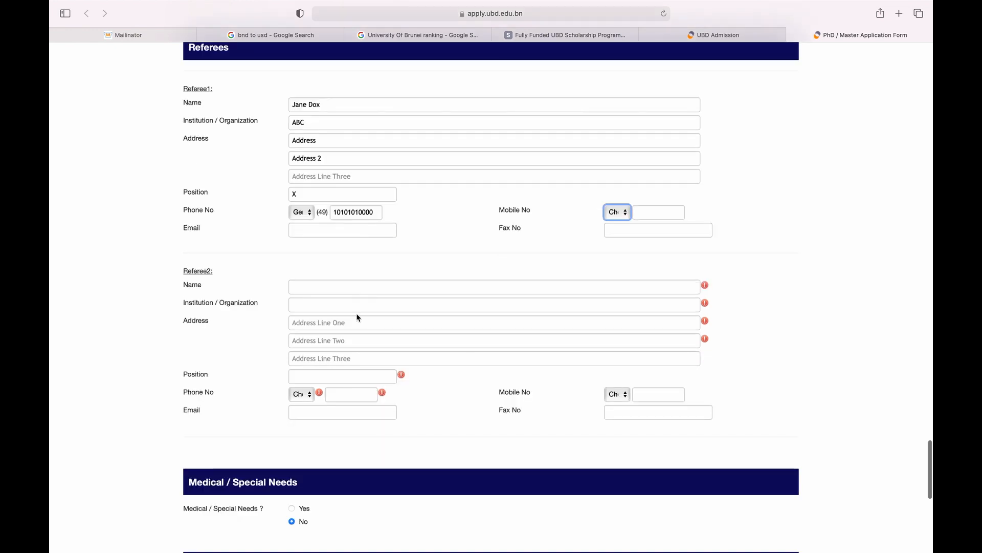
click(358, 286)
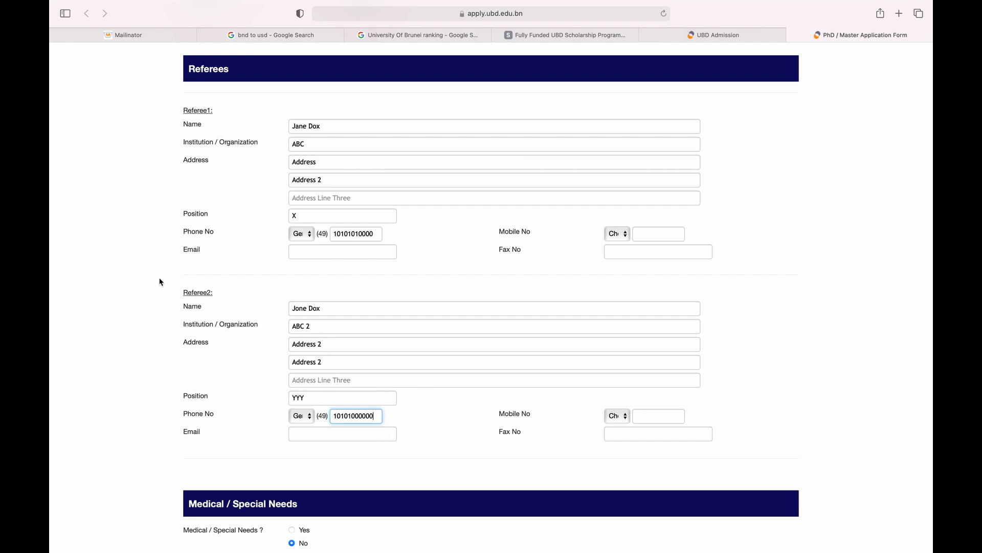
scroll(161, 282, down, 4)
scroll(160, 282, down, 1)
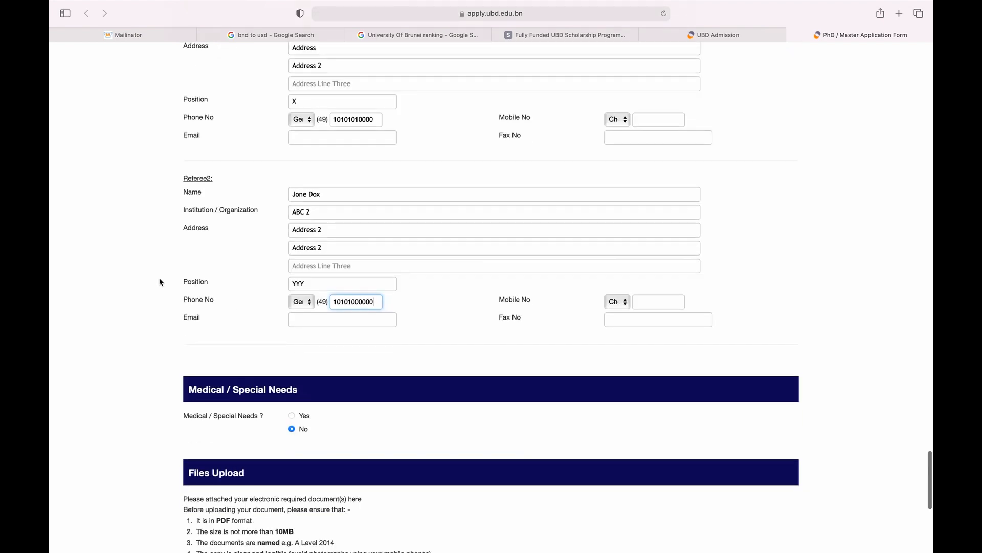
scroll(160, 282, down, 10)
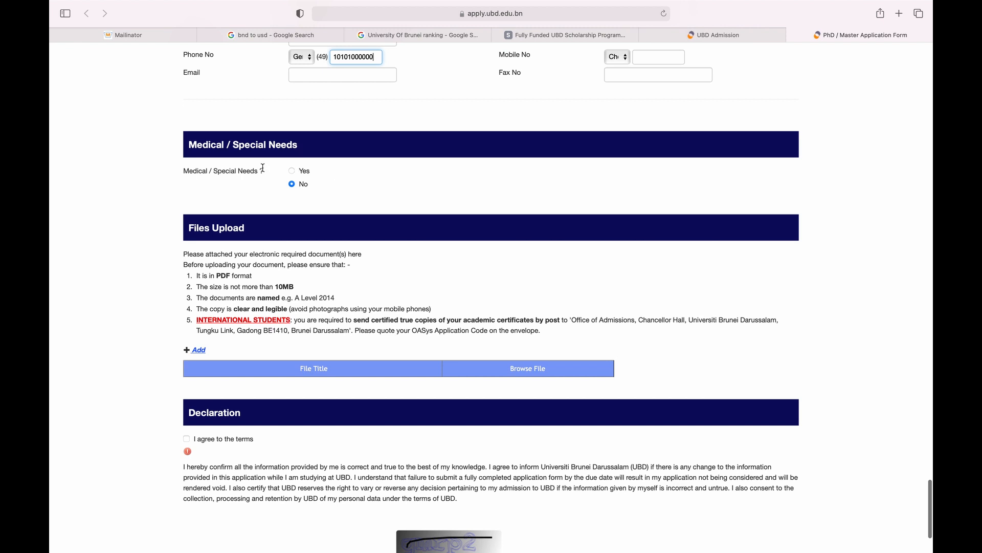
scroll(281, 237, down, 4)
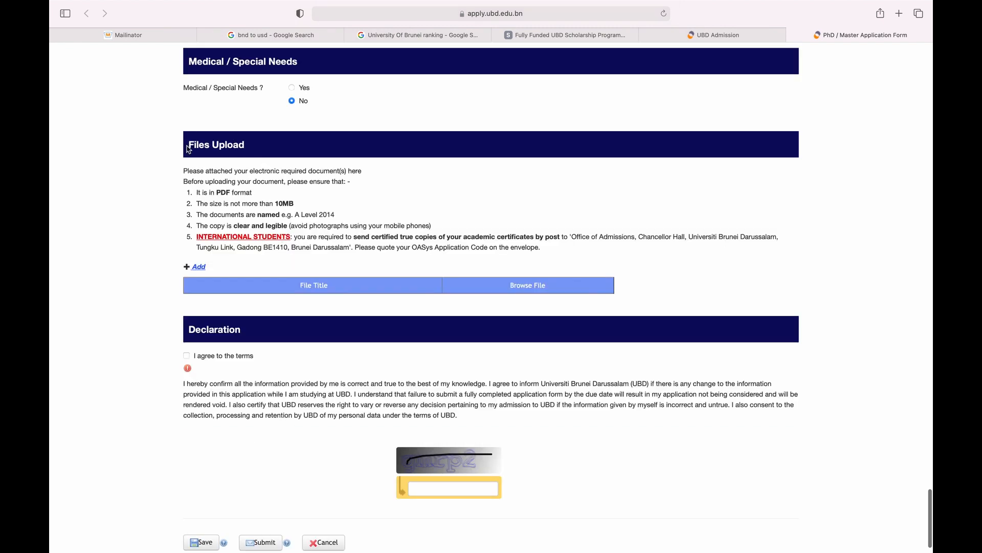
scroll(189, 205, up, 2)
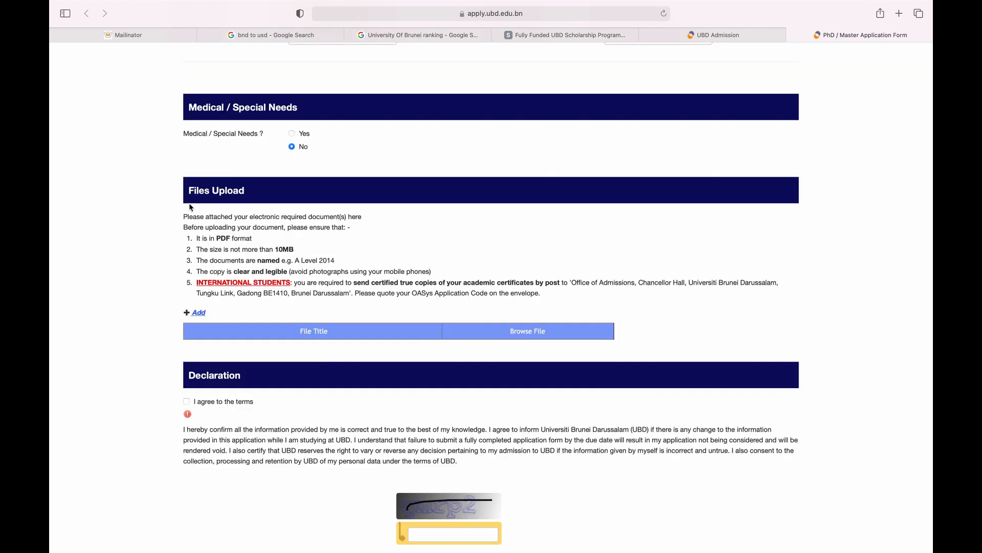
scroll(190, 207, up, 20)
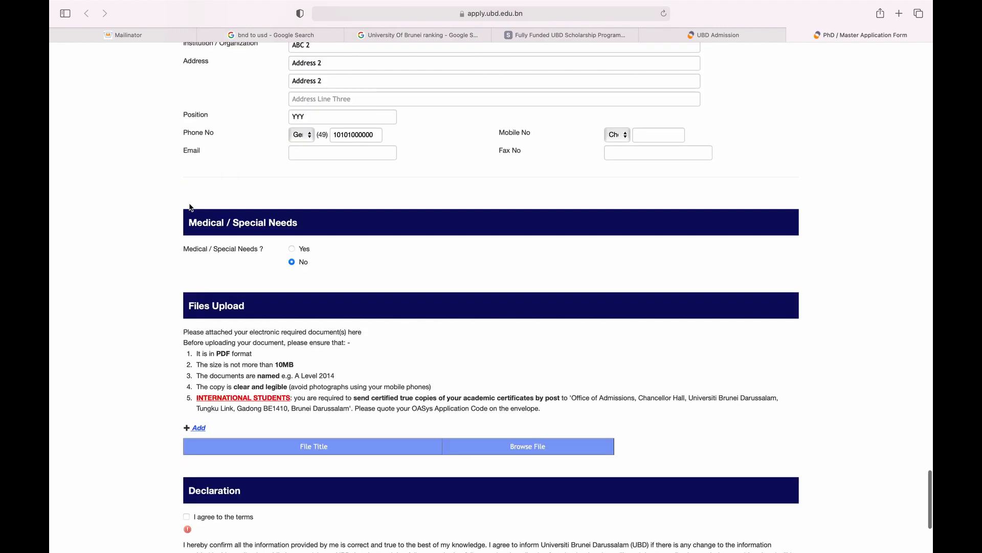
scroll(190, 207, up, 8)
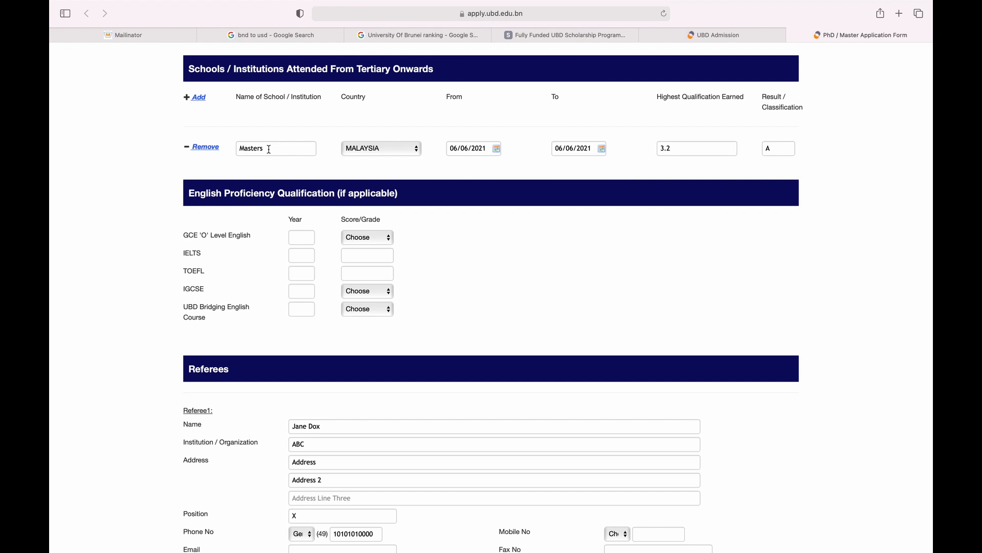
Add an upload row titled 'Certificate for masters' and dismiss the file chooser.
scroll(269, 149, down, 10)
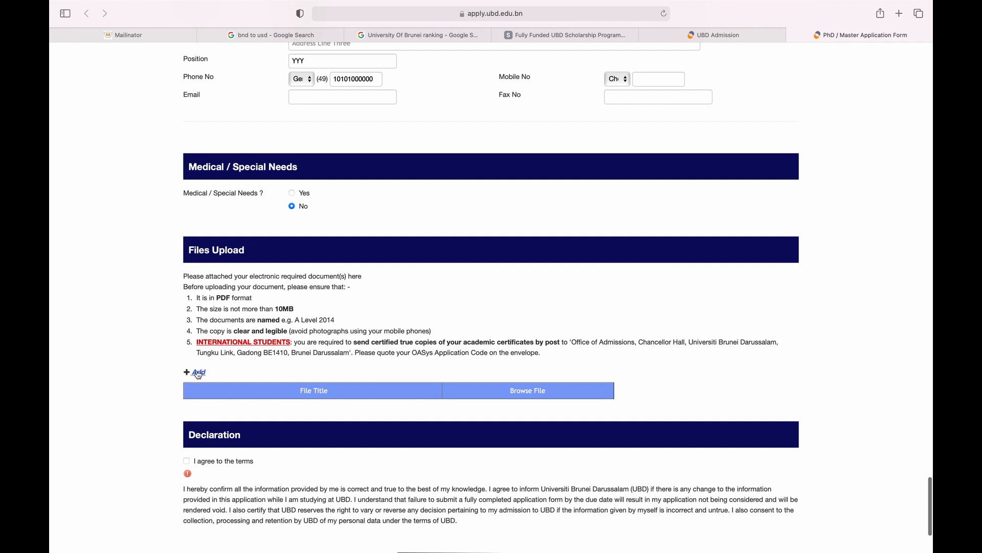
click(199, 372)
scroll(288, 297, down, 3)
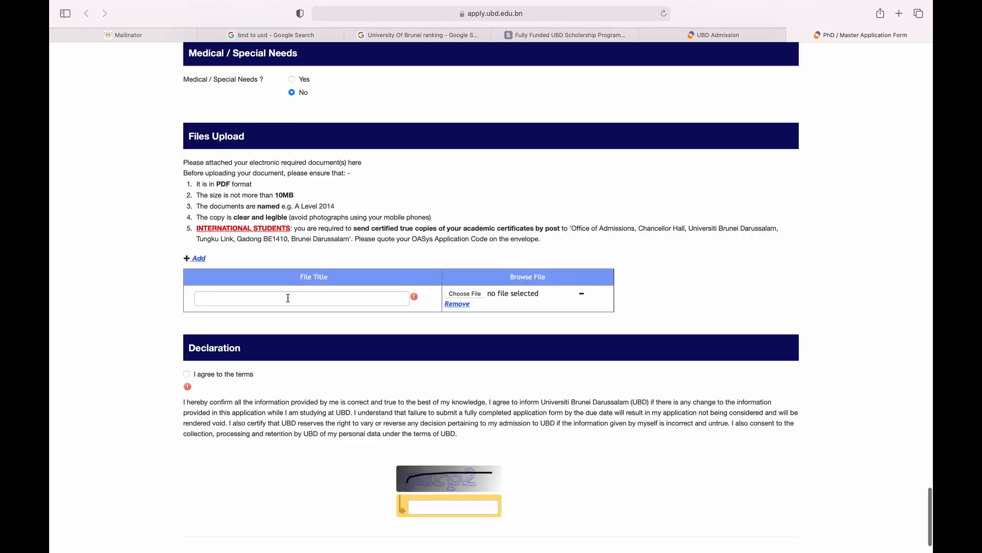
click(288, 298)
text(Ce)
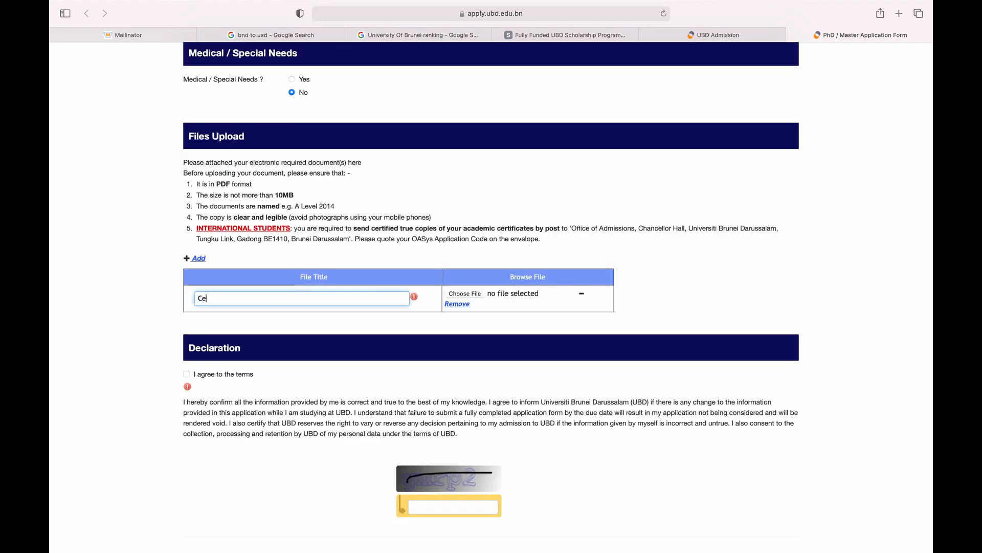
text(rtificate for masters)
key(Tab)
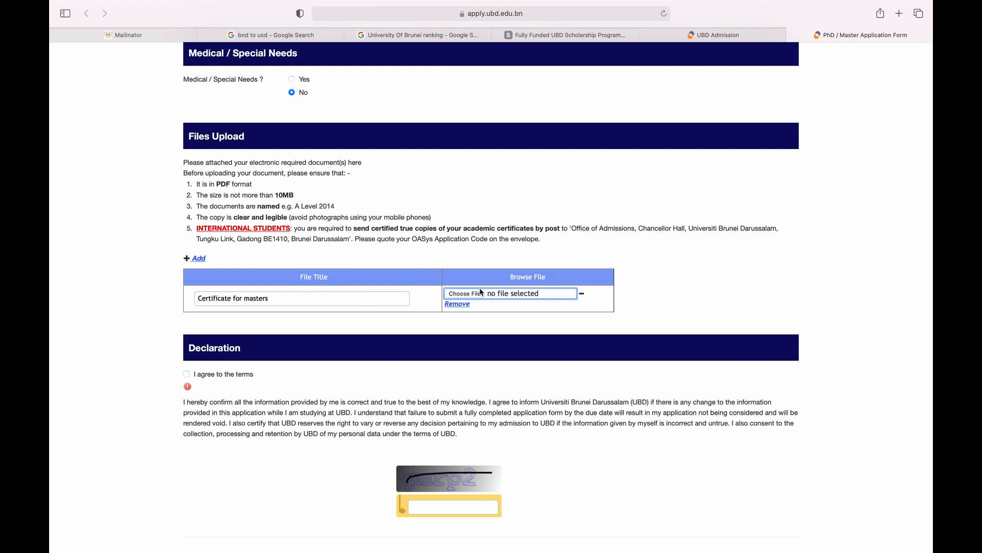
click(201, 266)
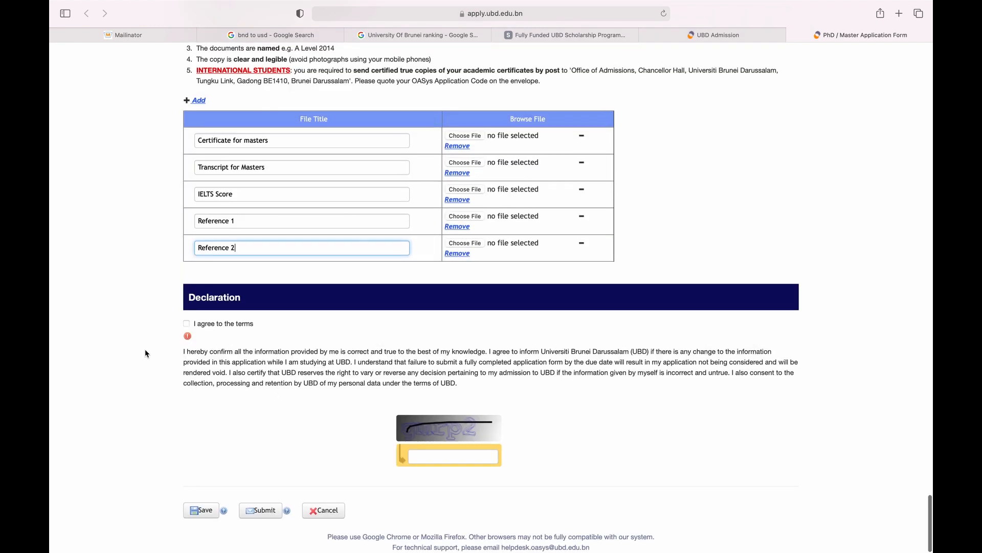
Agree to the declaration terms and enter the security captcha characters.
click(187, 324)
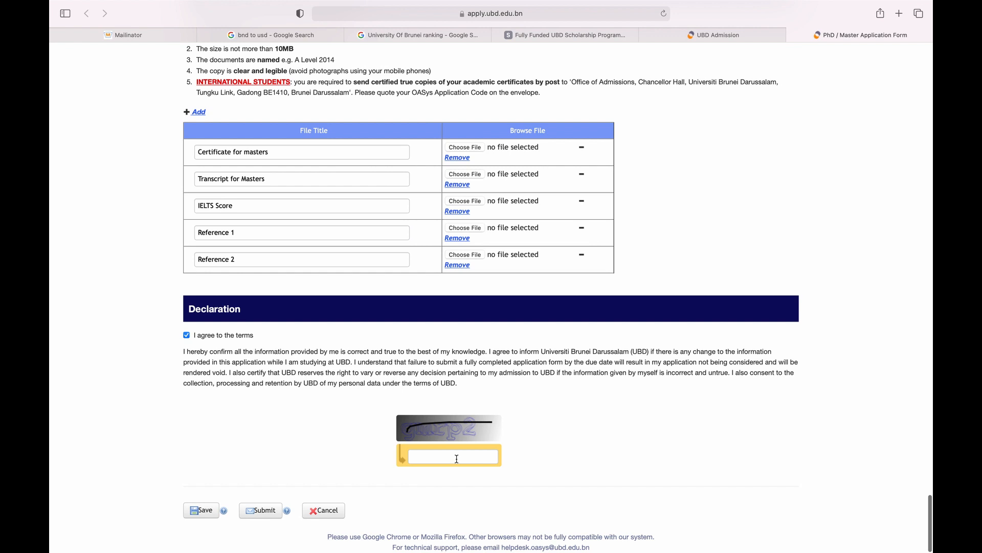
click(457, 459)
text(gm)
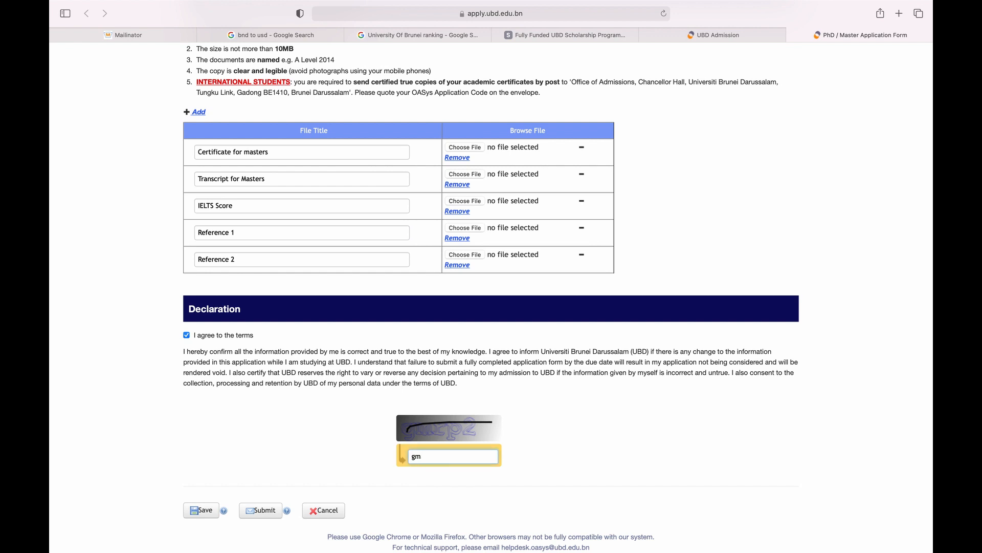
text(rp2)
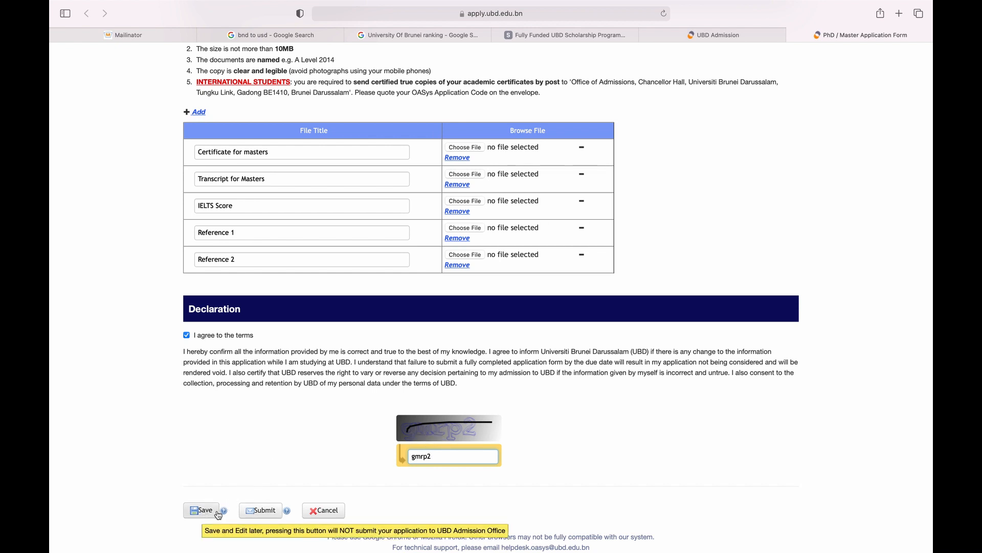
Switch to the UBD Admission home page tab.
mouse_move(224, 514)
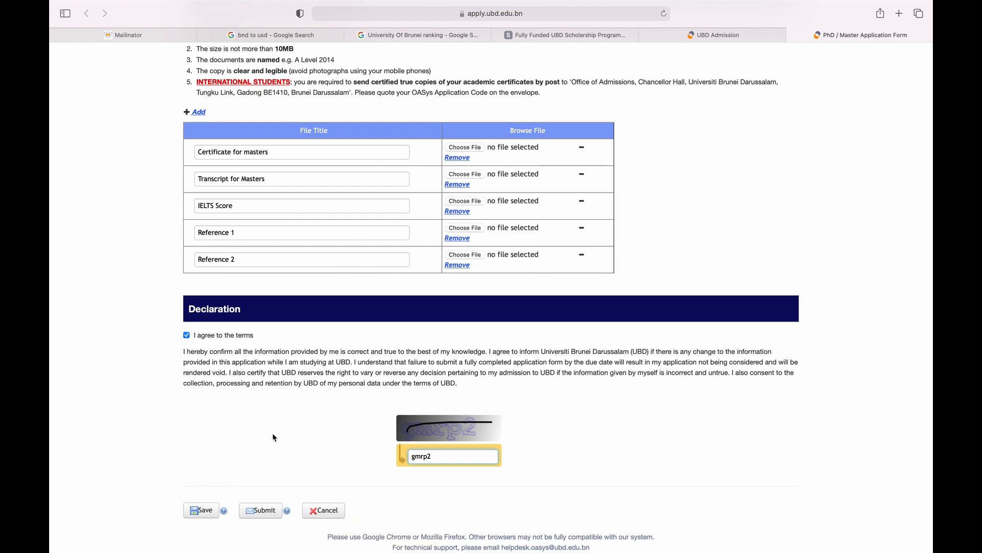
click(737, 35)
click(717, 34)
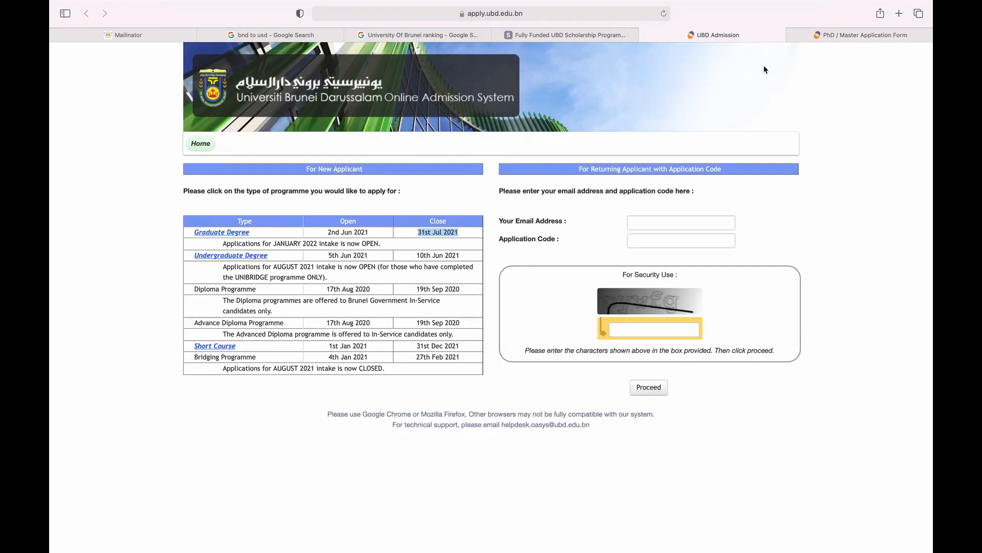
click(655, 225)
click(588, 221)
click(840, 37)
scroll(529, 210, up, 15)
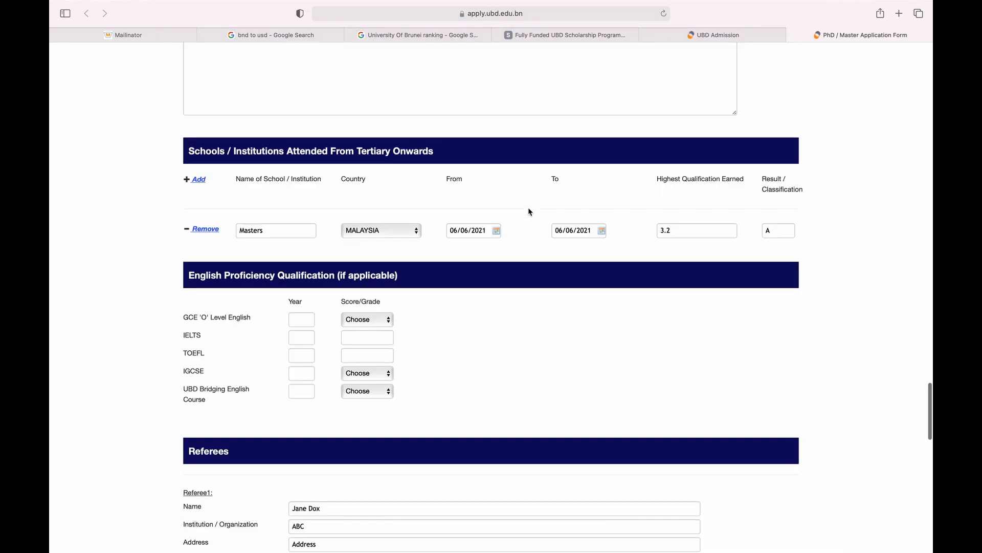
scroll(530, 211, up, 15)
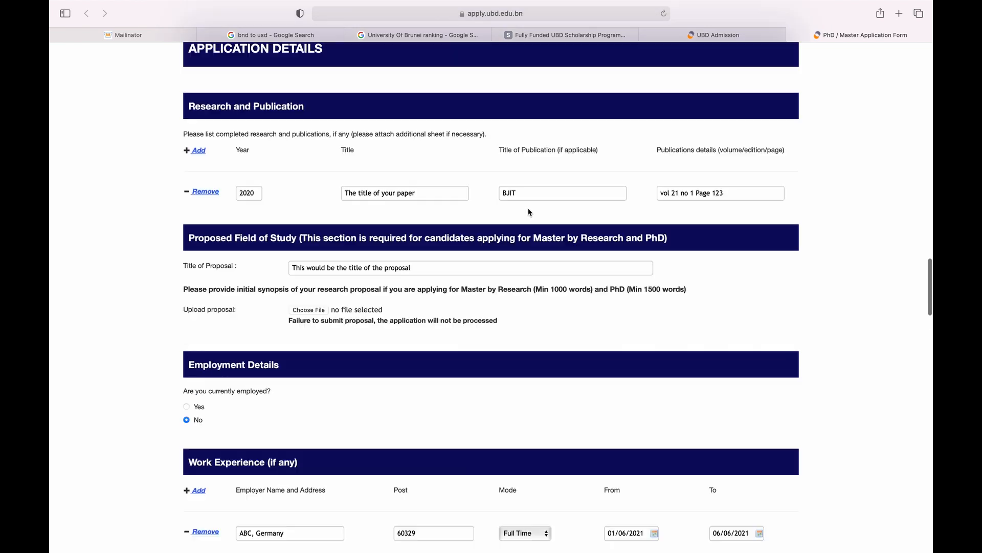
scroll(529, 212, up, 15)
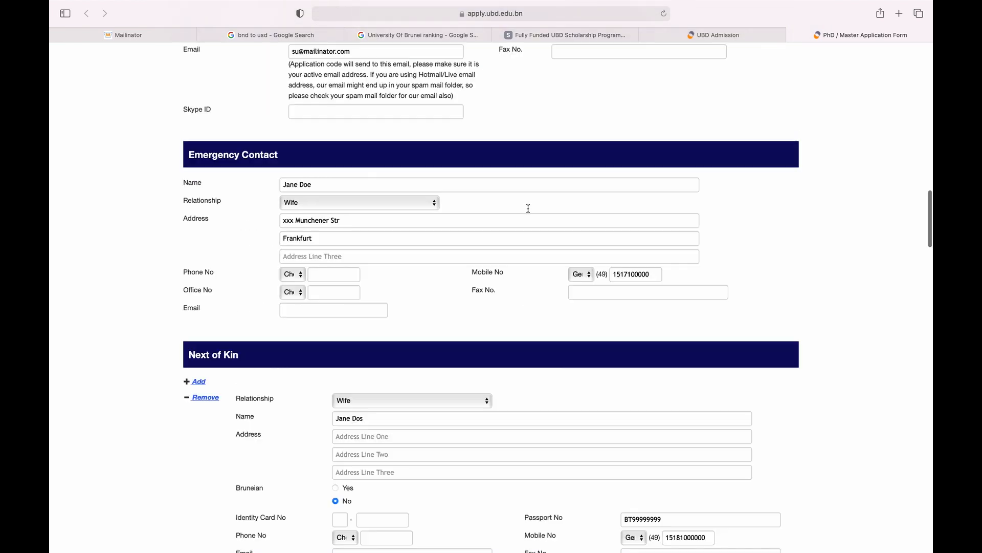
scroll(529, 208, up, 10)
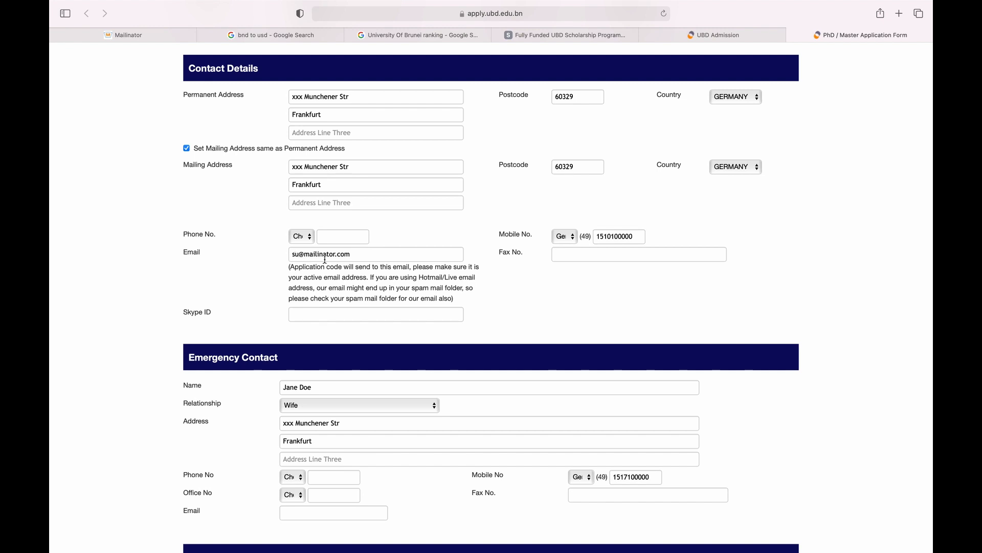
click(381, 253)
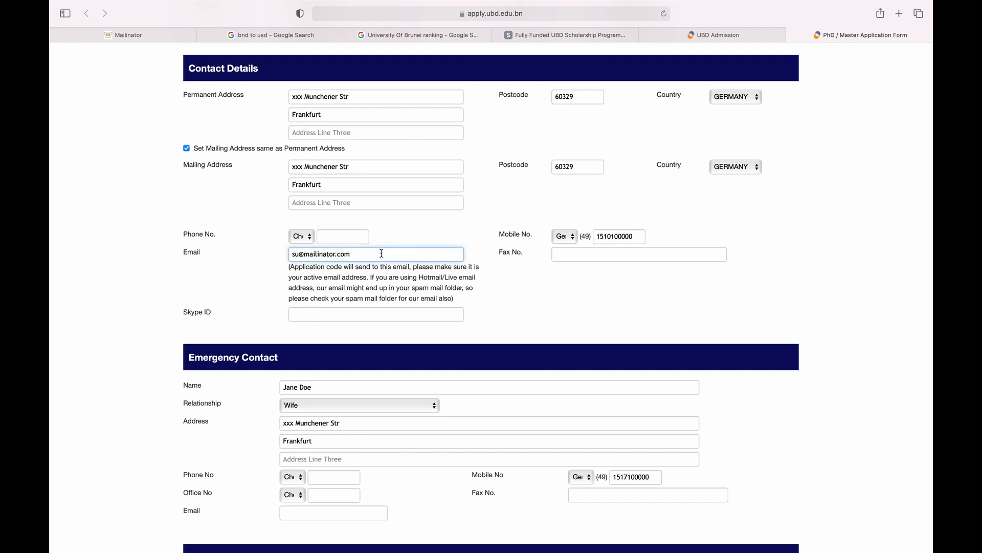
key(super+a)
click(719, 35)
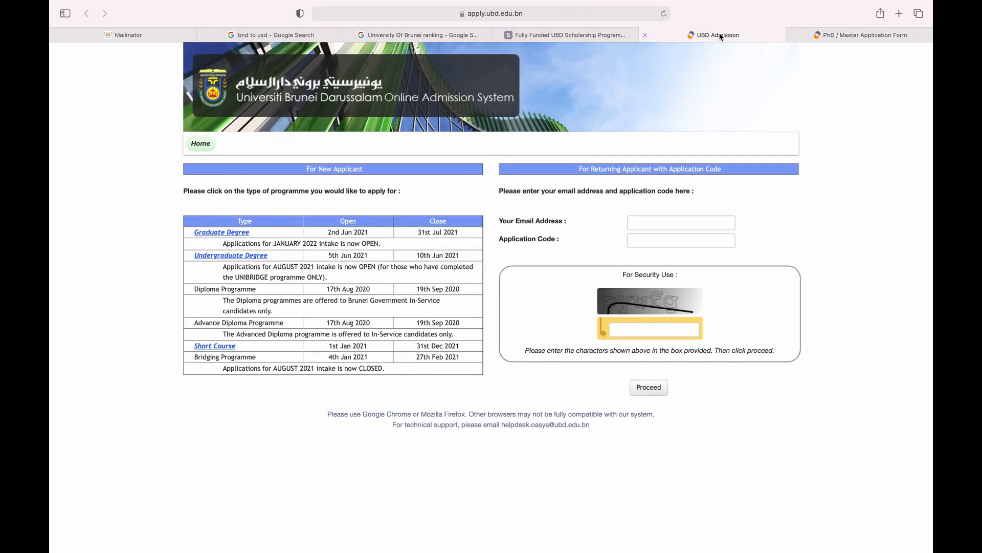
click(653, 219)
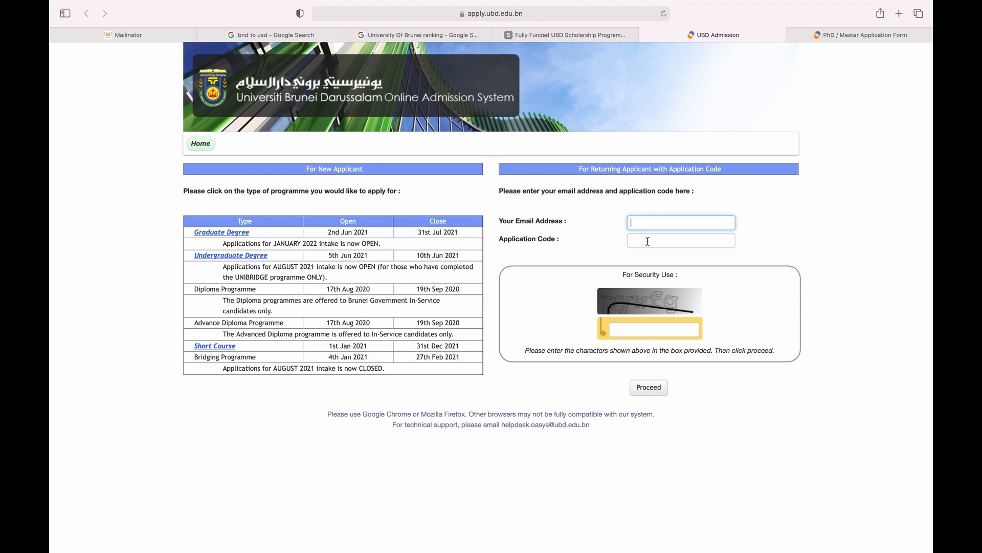
click(639, 209)
click(711, 246)
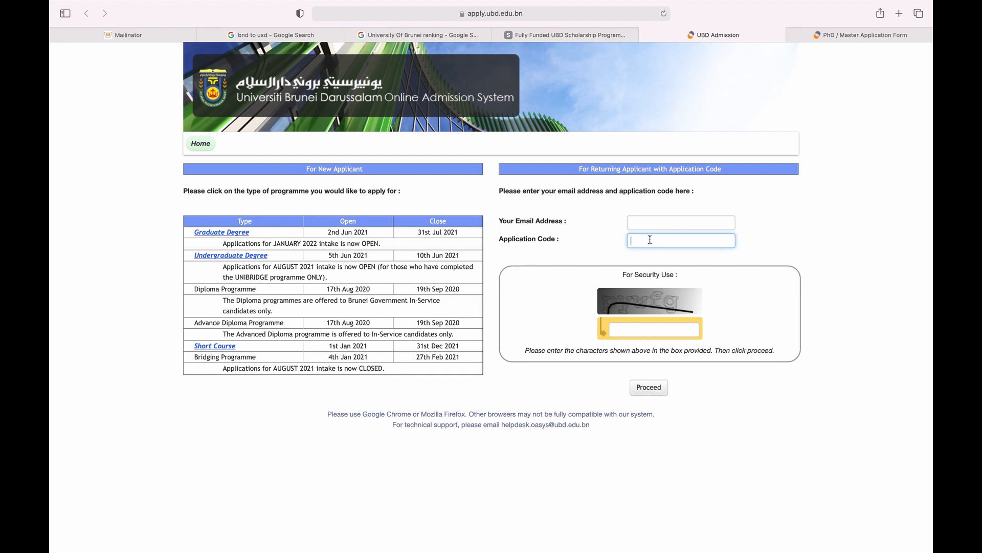
click(639, 330)
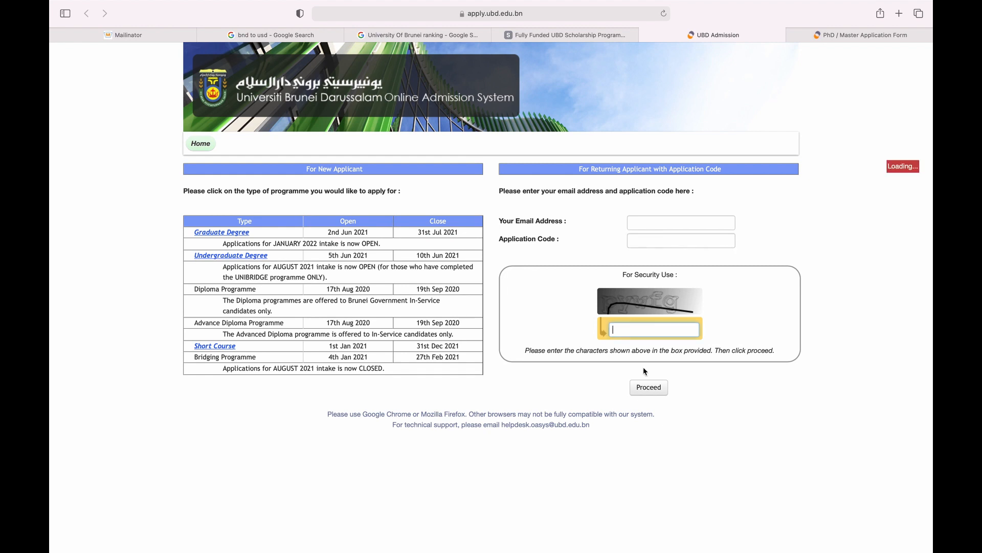